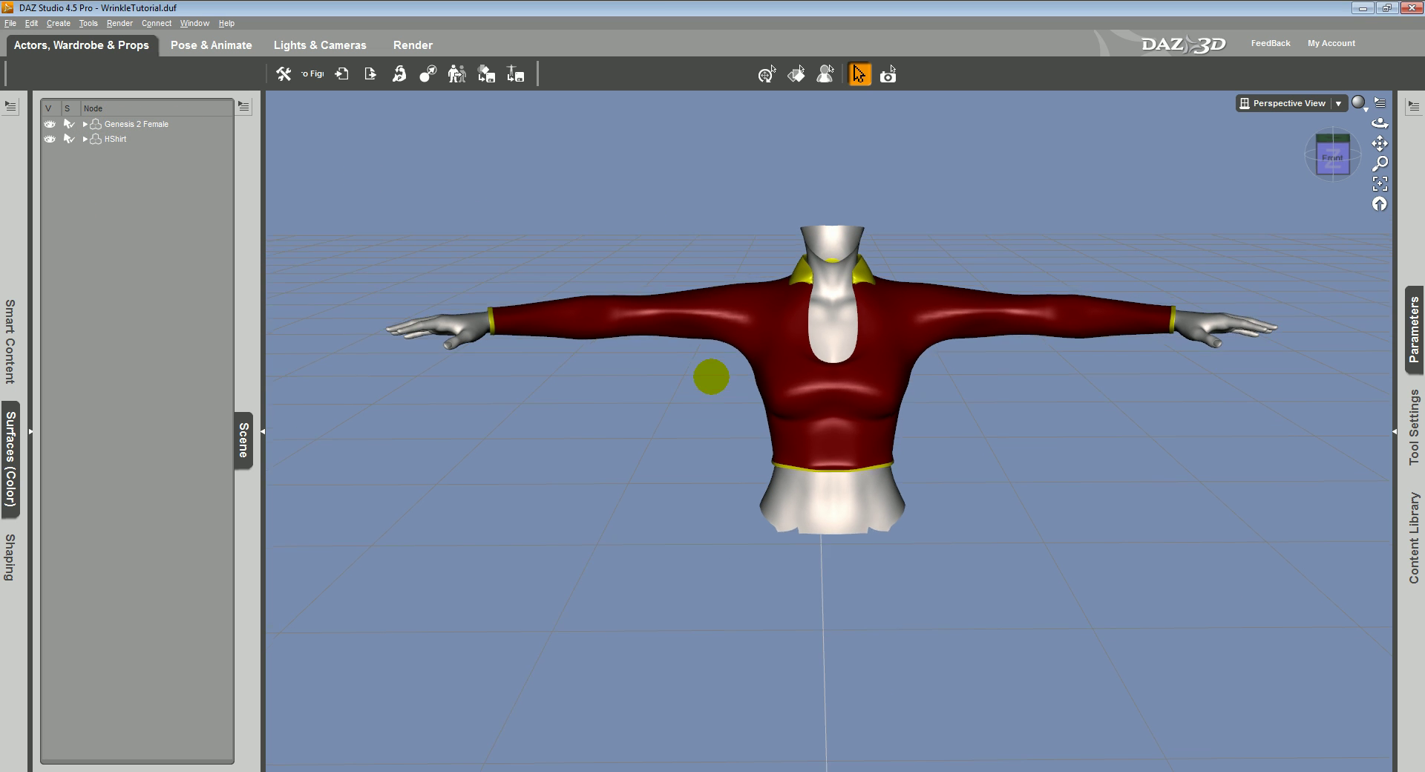
Hide HShirt in the Scene panel, leaving only the bare Genesis 2 Female figure visible
left_click_drag(710, 376, 711, 377, "alt")
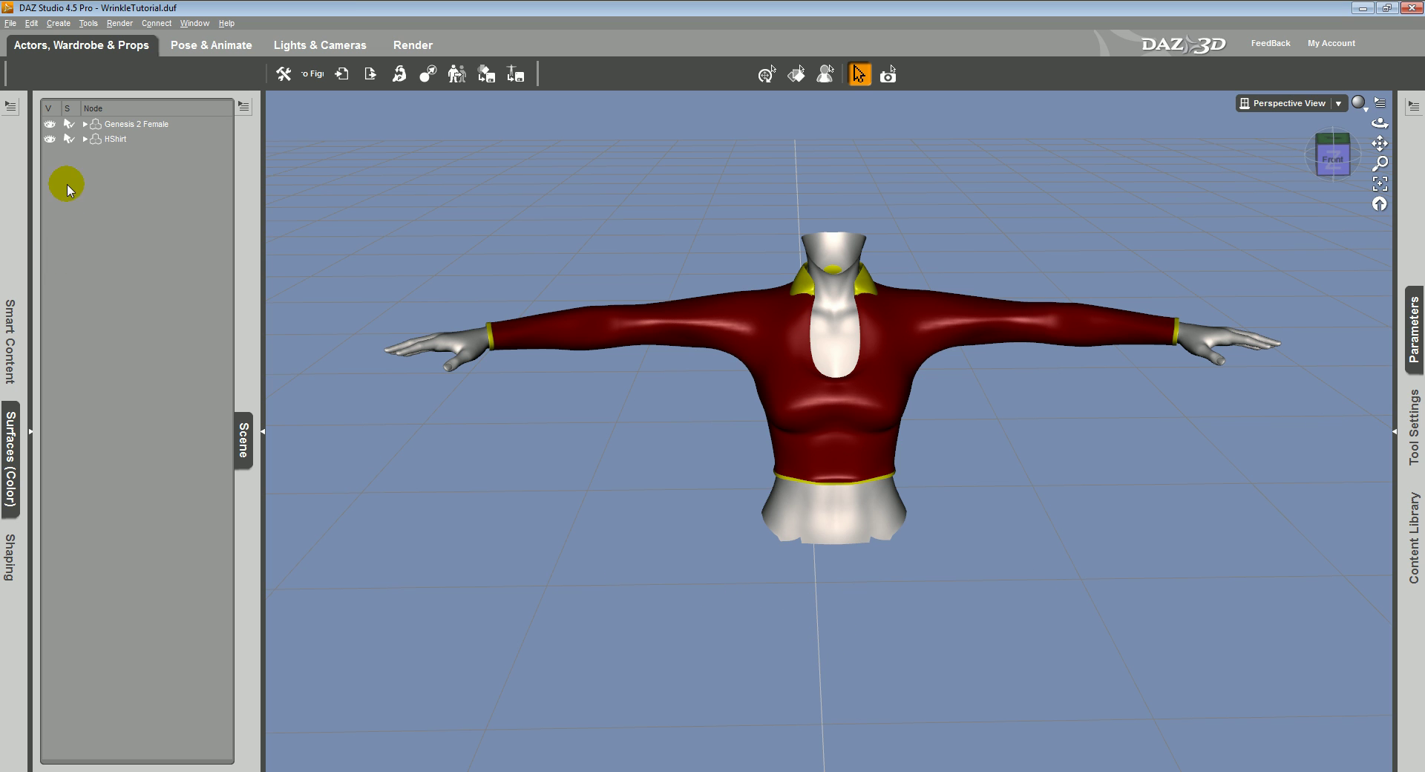
left_click(50, 139)
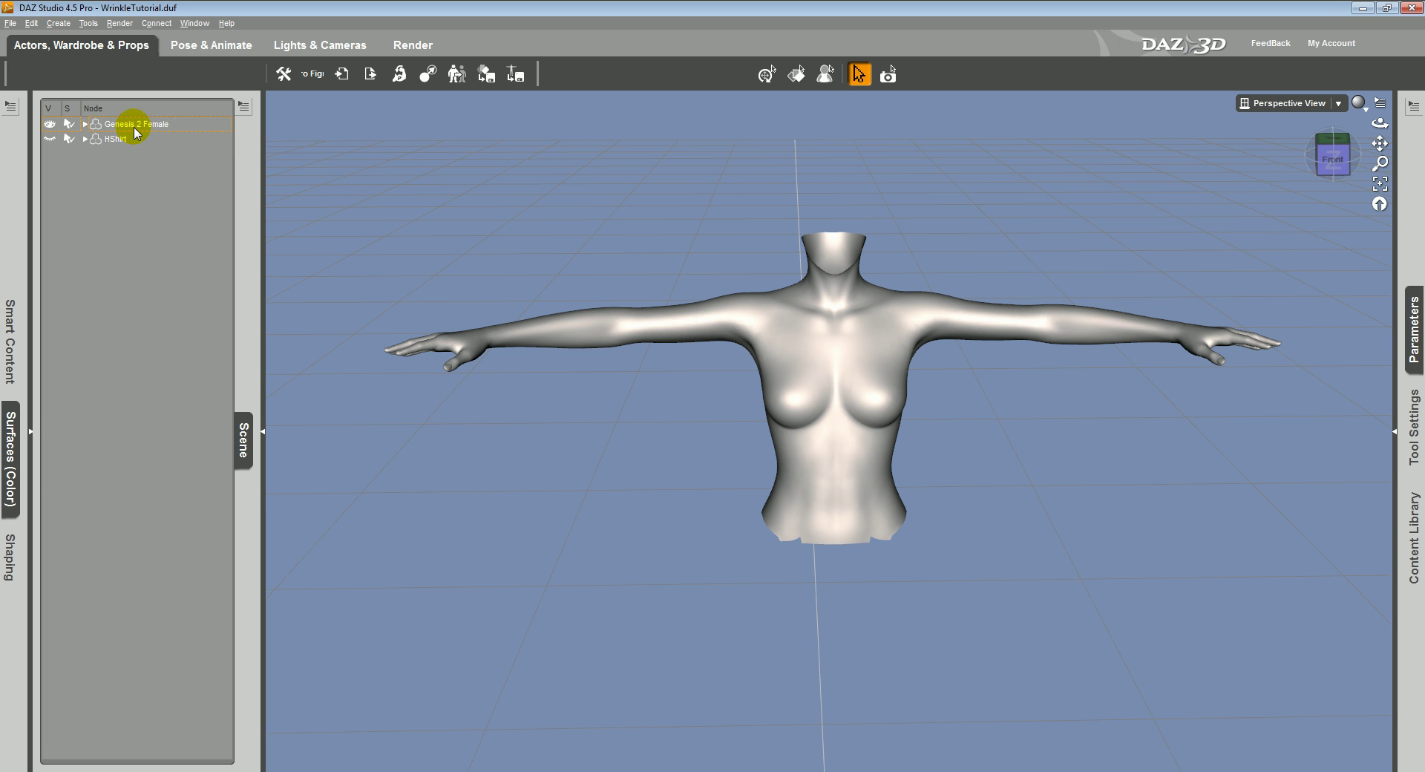
Export the bare figure as Gen2.obj, accepting the Poser preset OBJ options
left_click(10, 23)
left_click(45, 162)
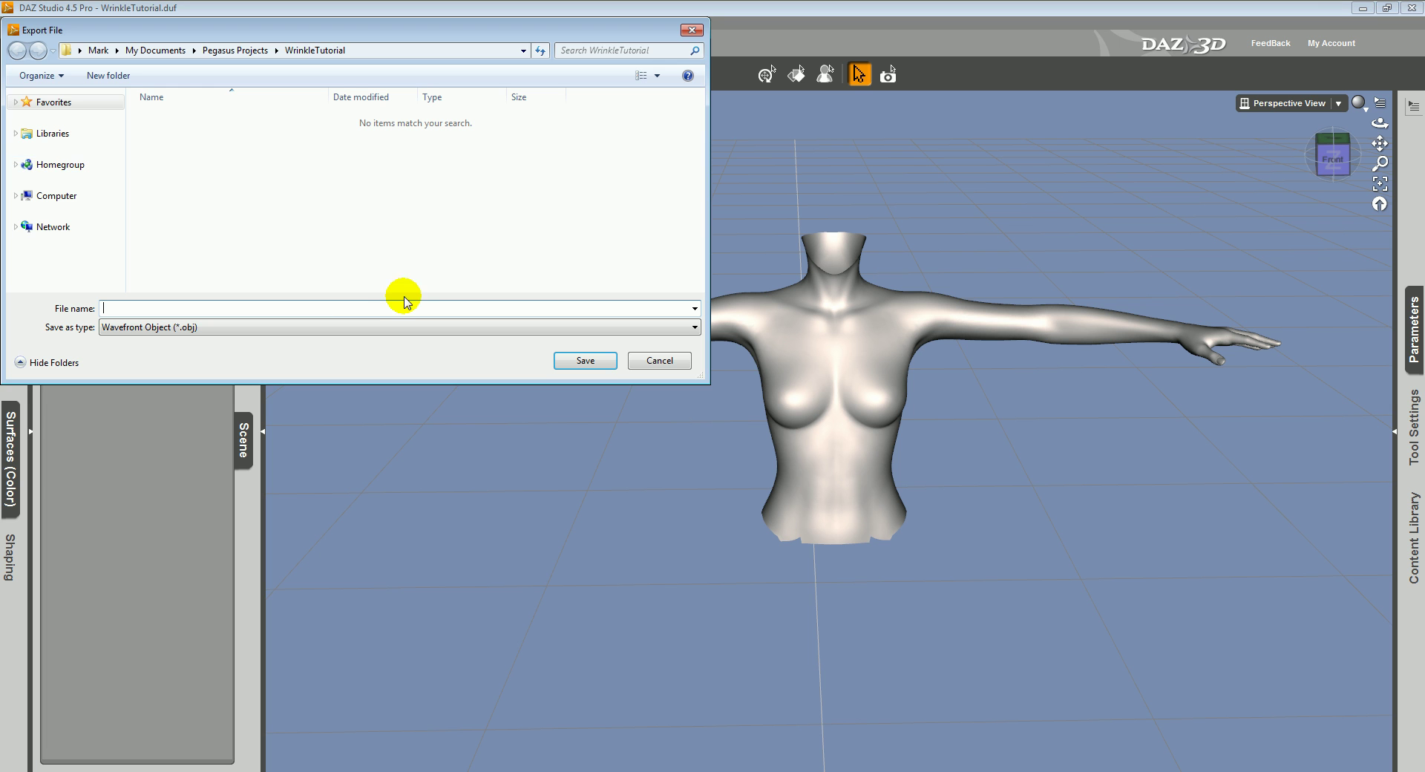
left_click(364, 308)
type("Gen2")
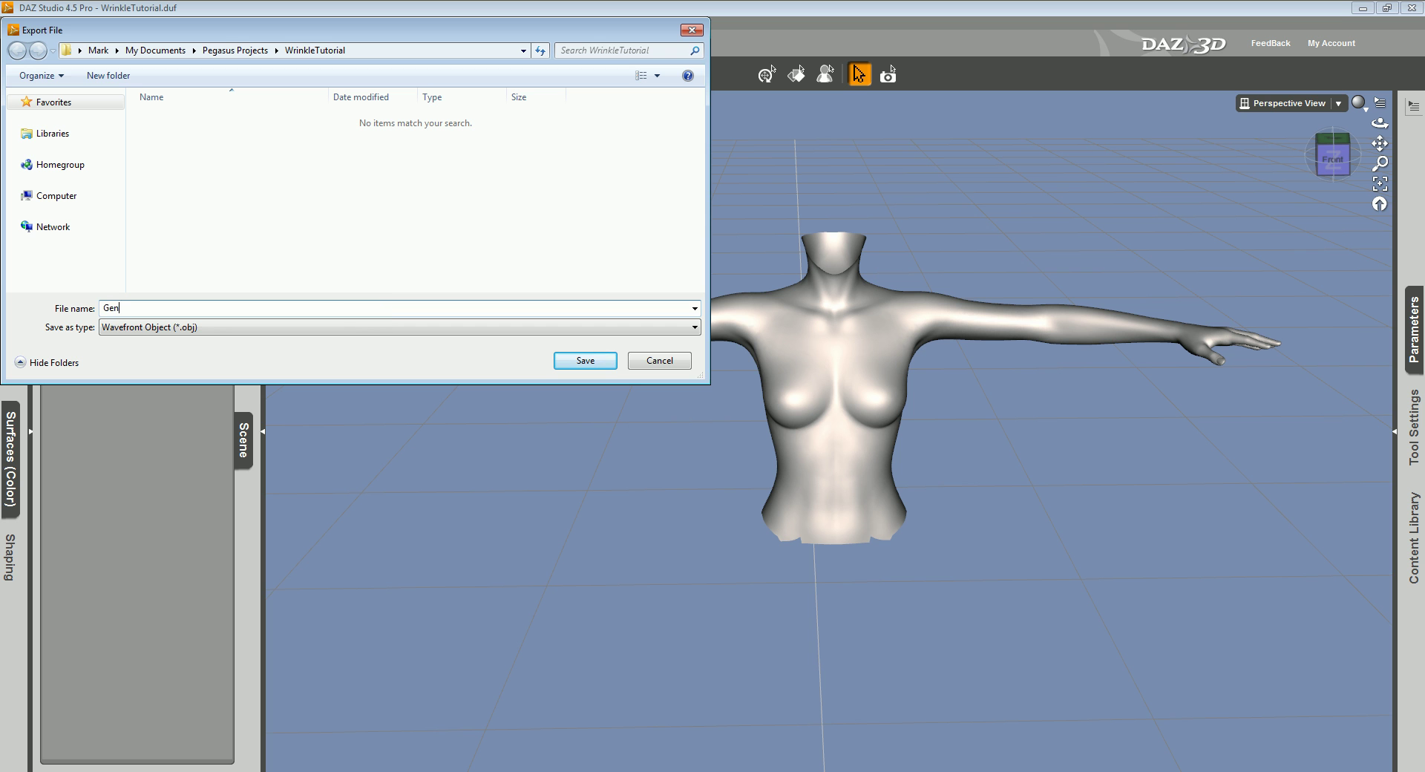
left_click(583, 360)
left_click_drag(704, 278, 772, 238)
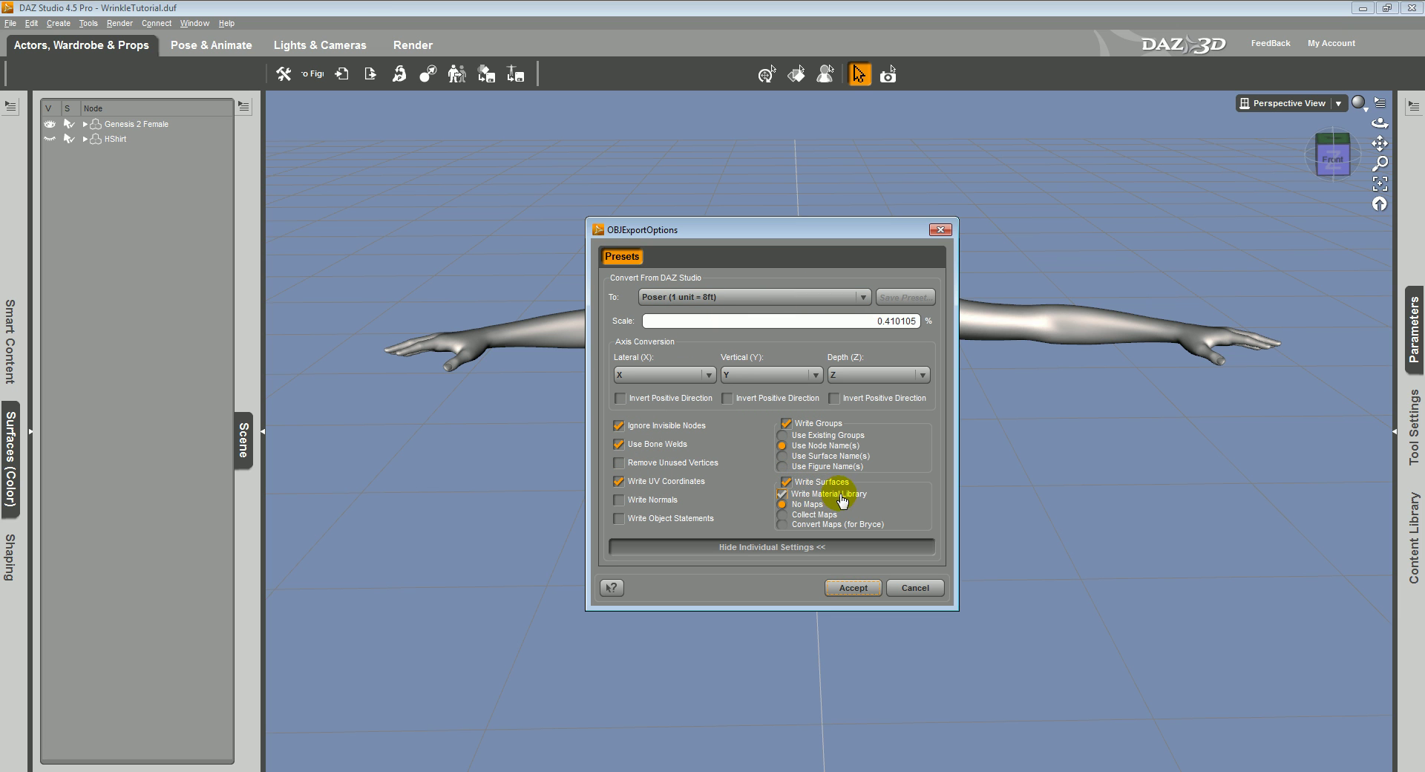
left_click(859, 591)
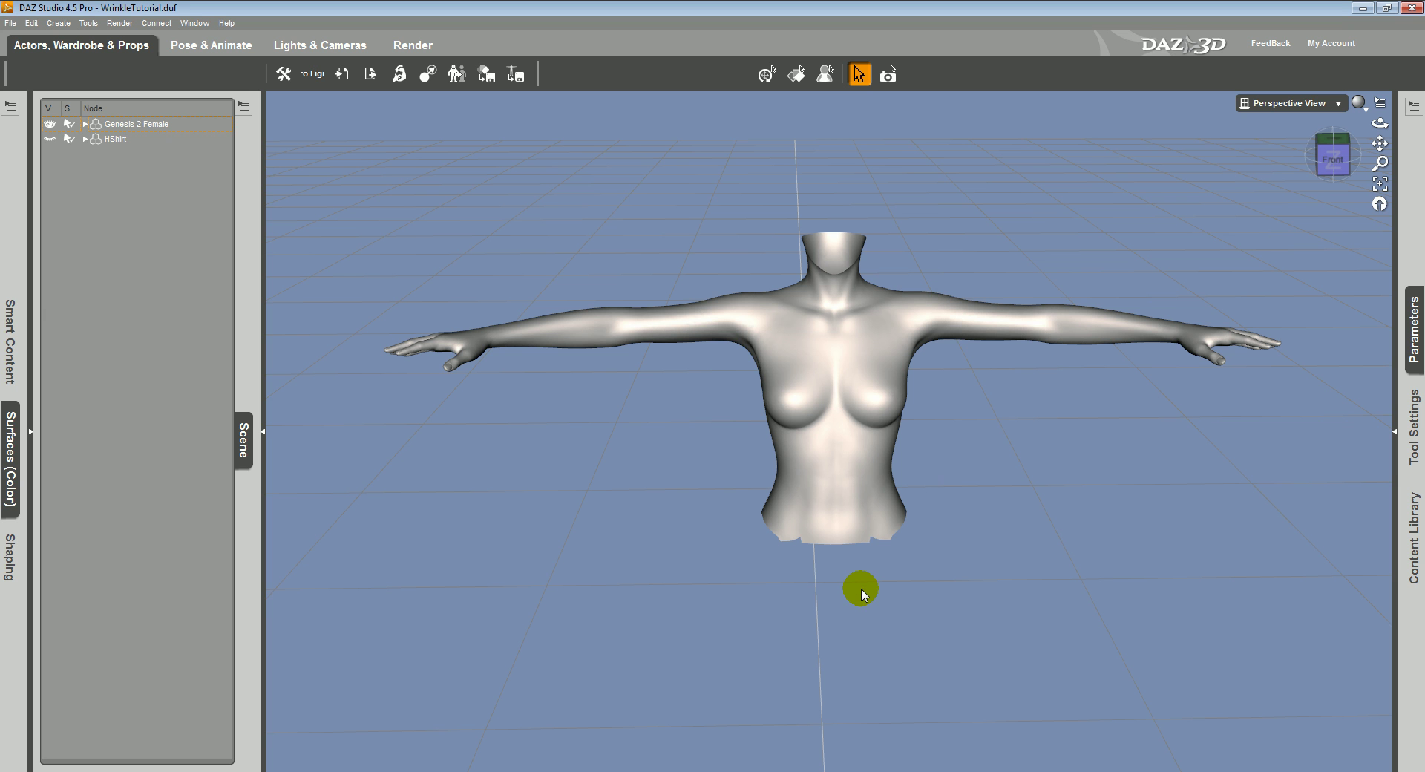
Hide the Genesis 2 Female figure, show HShirt again and select it
left_click(50, 127)
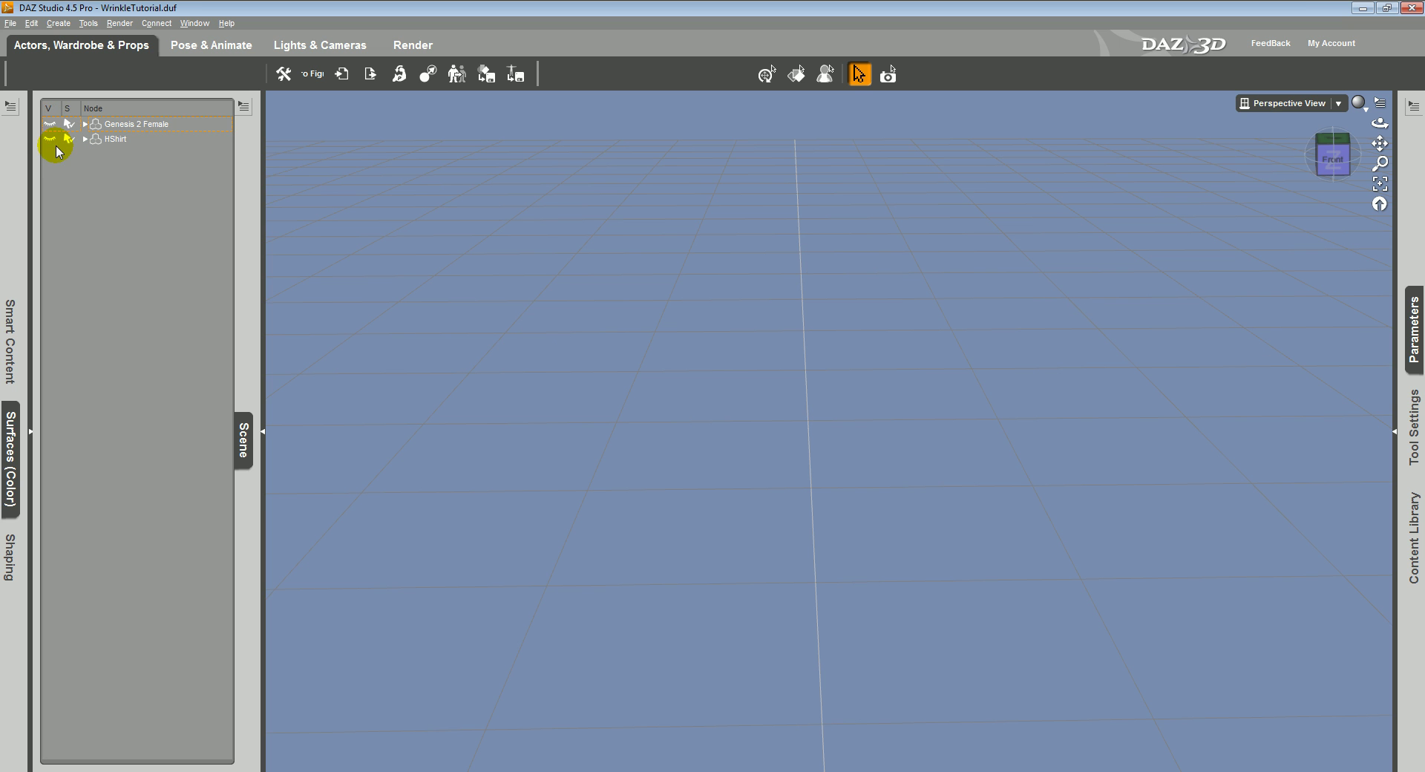
left_click(50, 139)
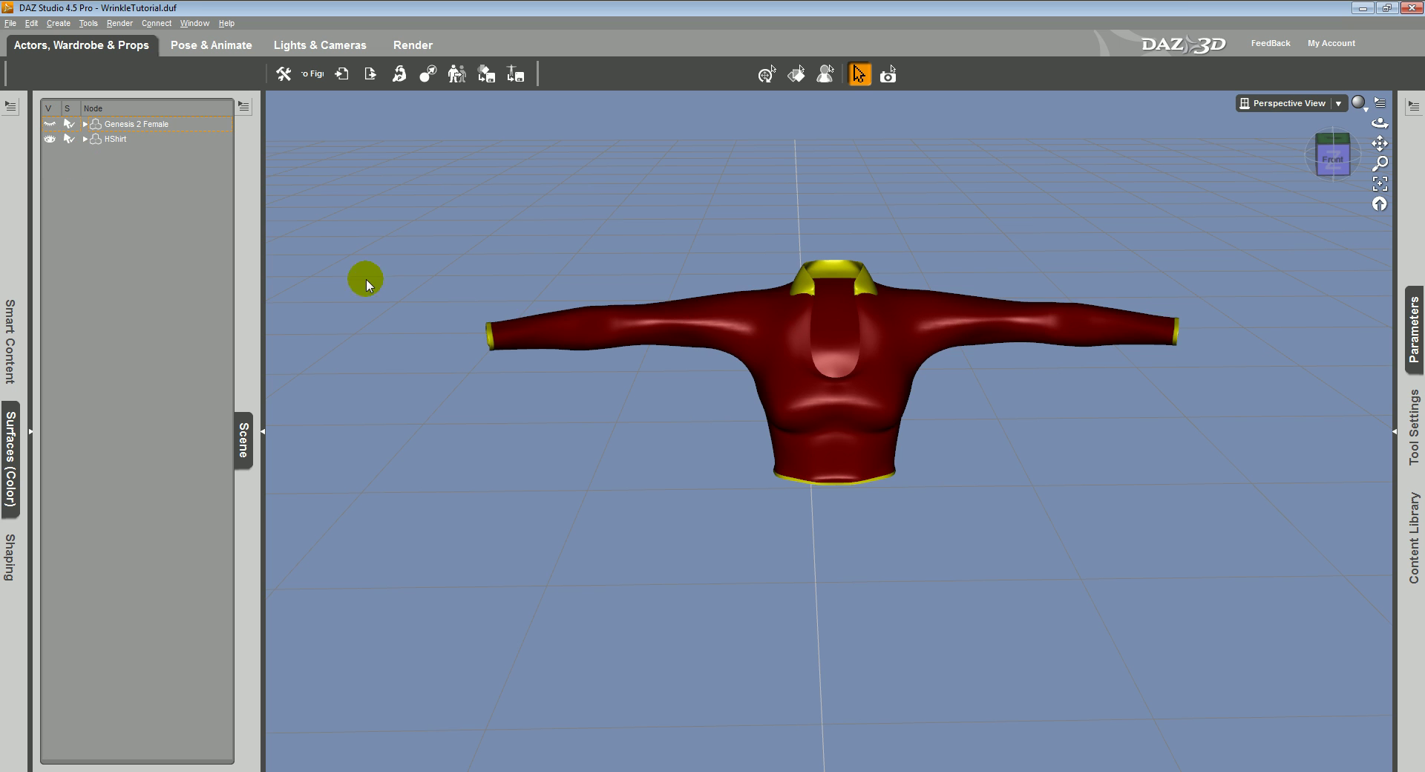
left_click(111, 139)
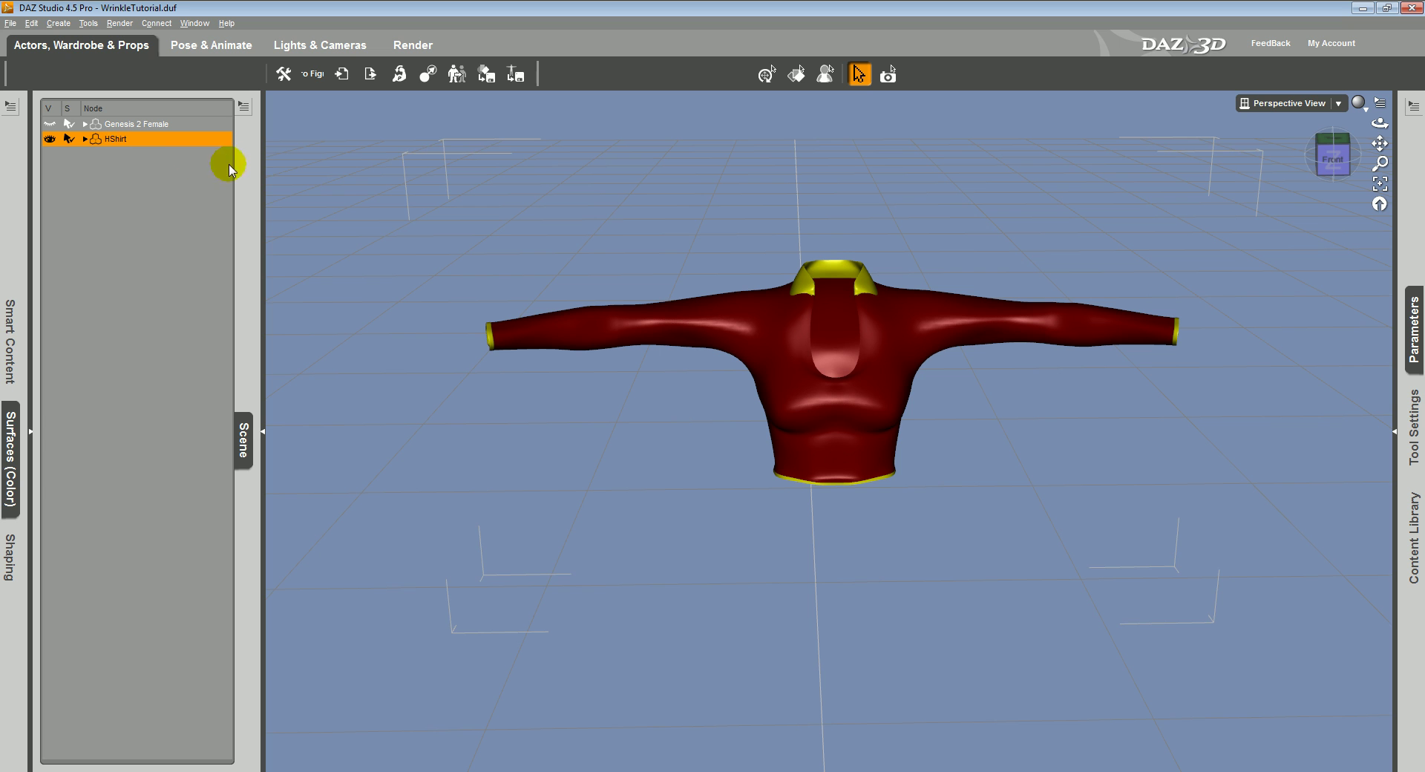
Export the selected shirt alone as an HShirt OBJ file, accepting the OBJ options
left_click(11, 23)
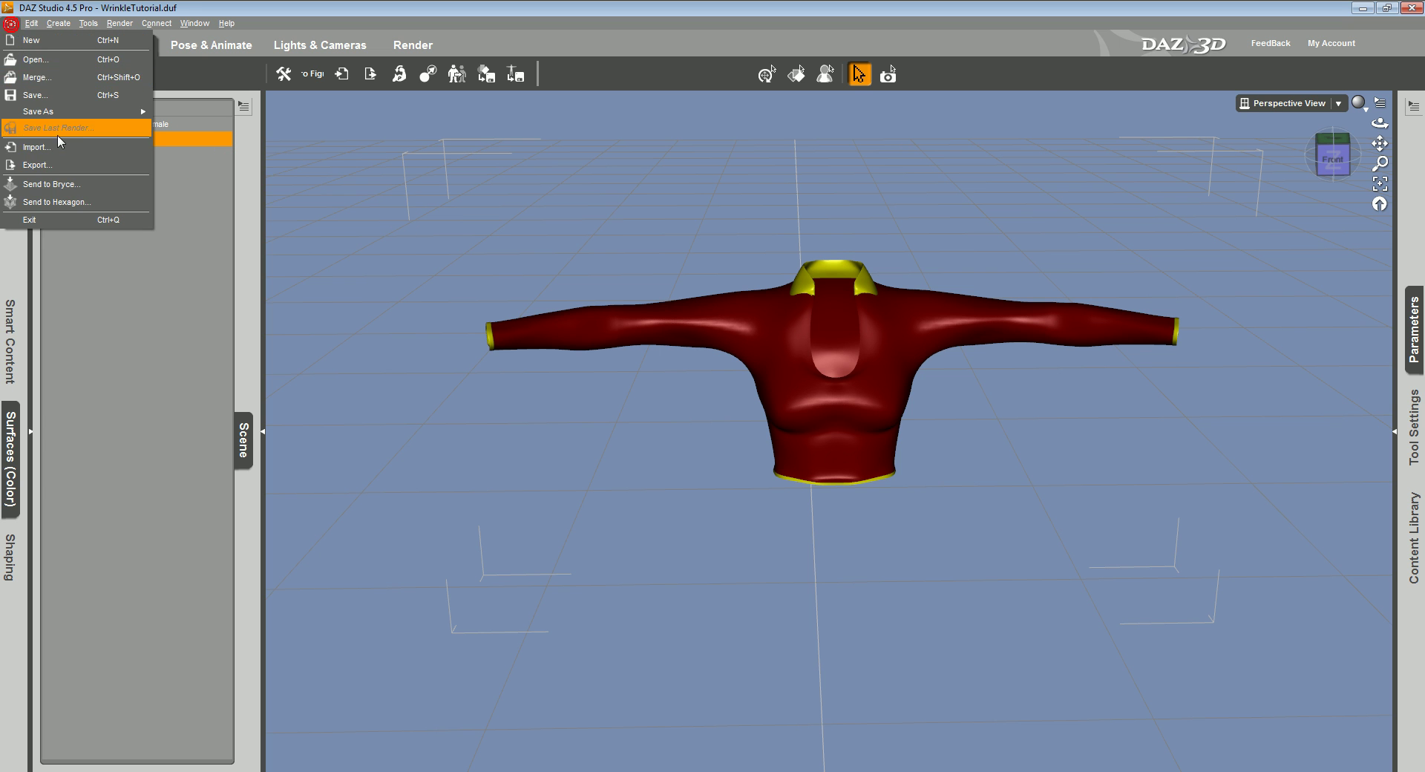
left_click(71, 163)
left_click(215, 306)
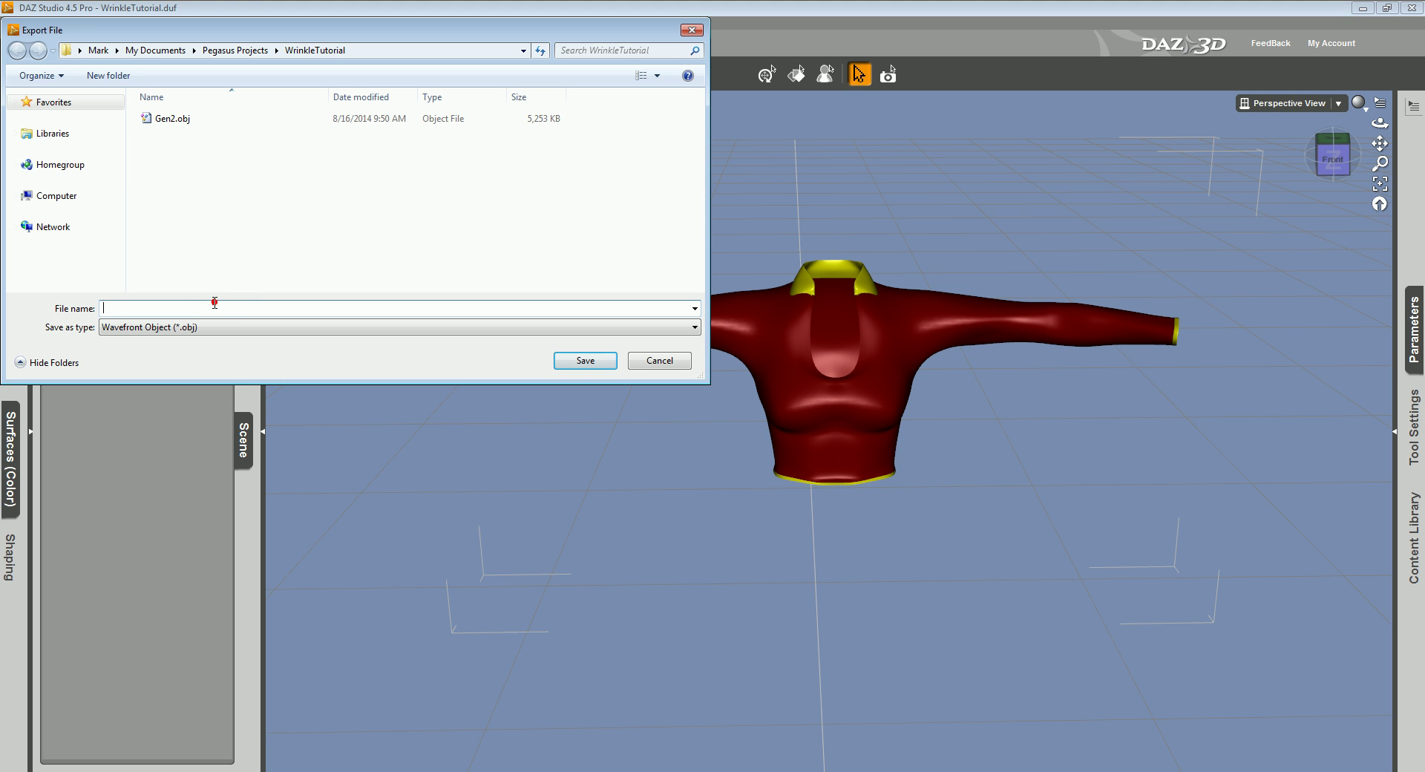
type("HShirt")
left_click(579, 361)
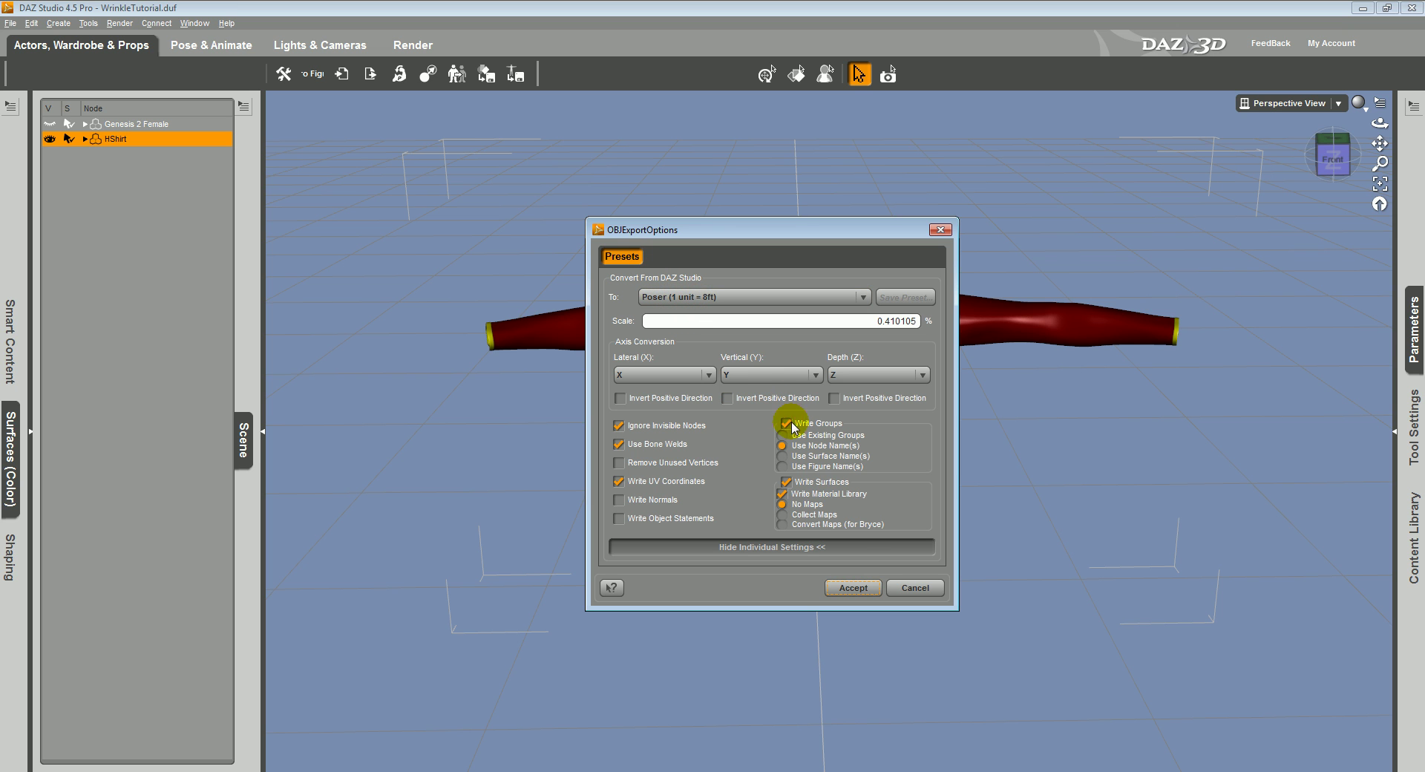
left_click(867, 593)
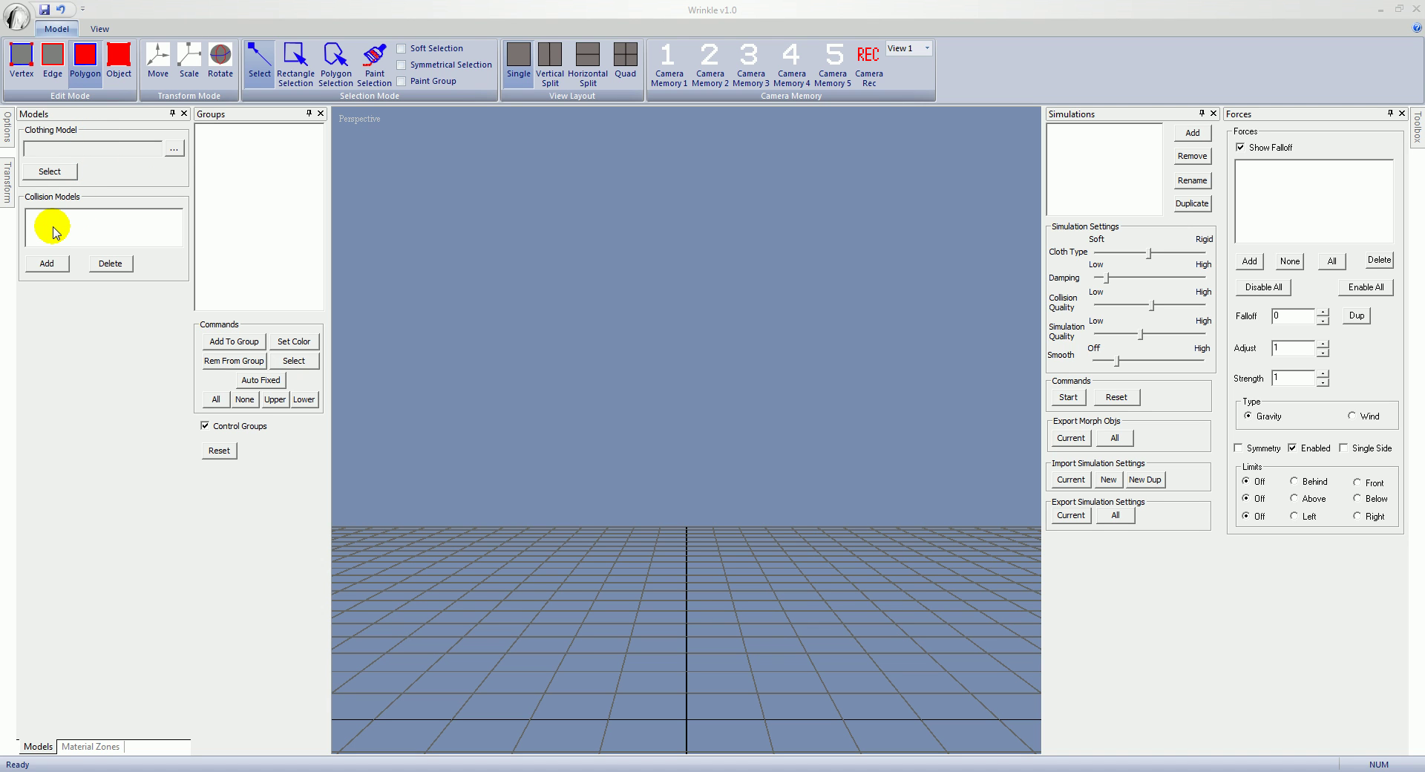
Load HShirt.obj as the clothing model
left_click(175, 151)
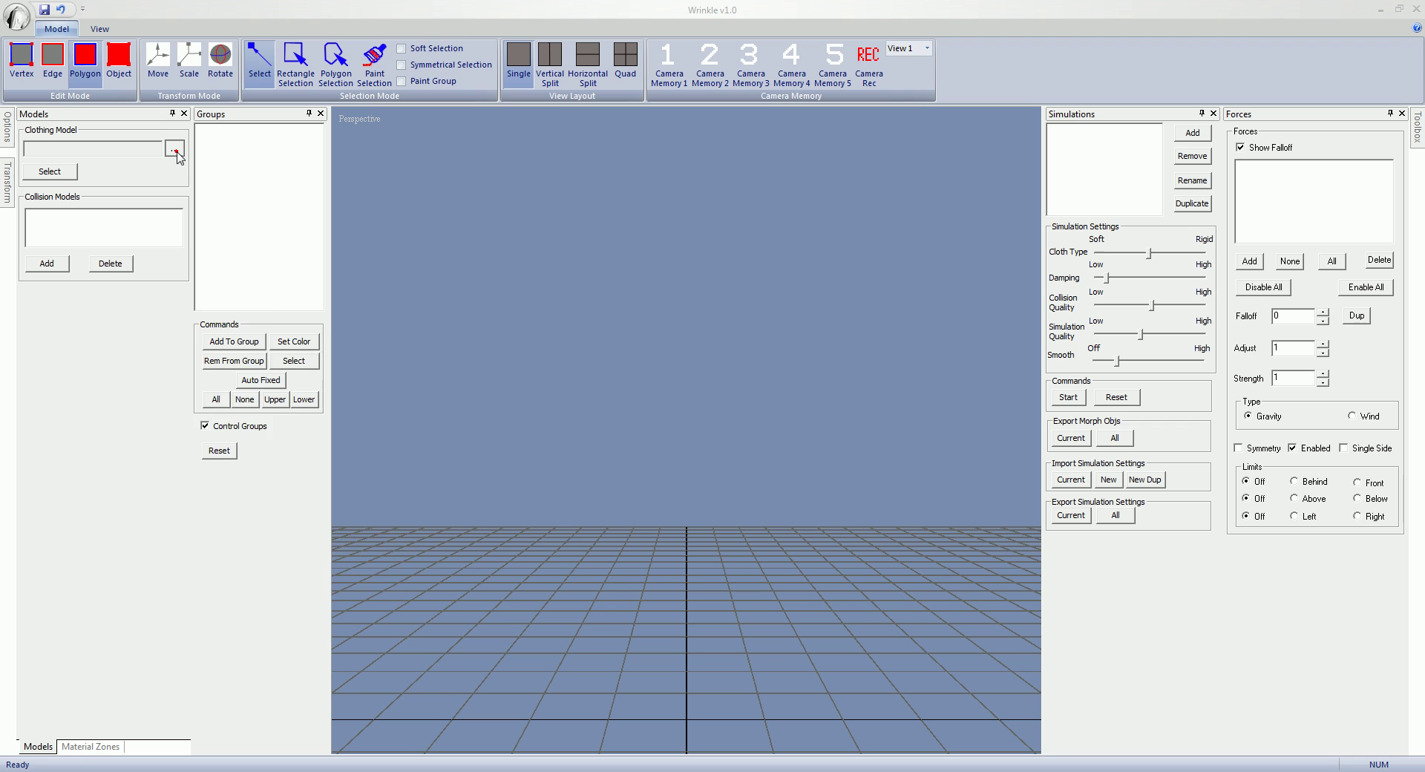
left_click(119, 376)
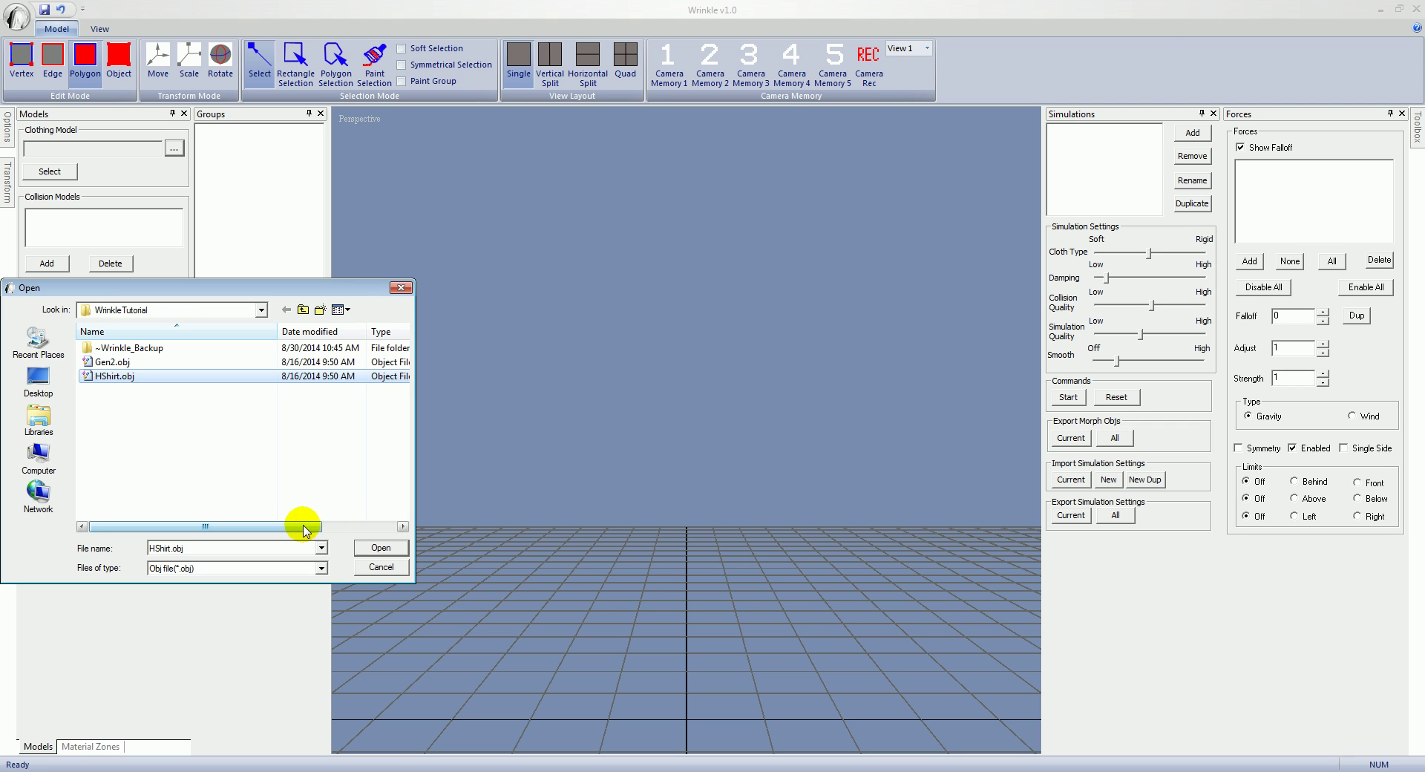
left_click(380, 547)
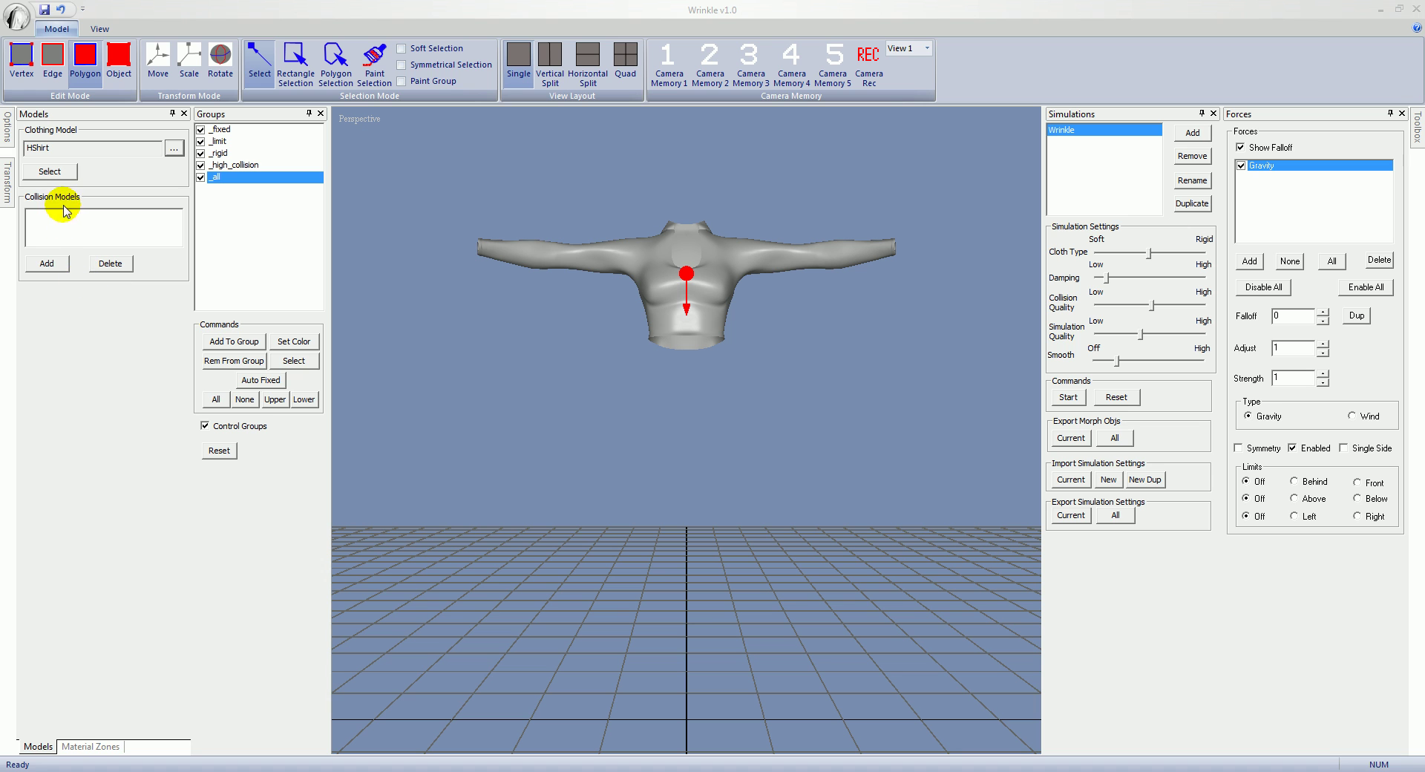
Add Gen2.obj as a collision model and select the shirt to show its groups
left_click(48, 264)
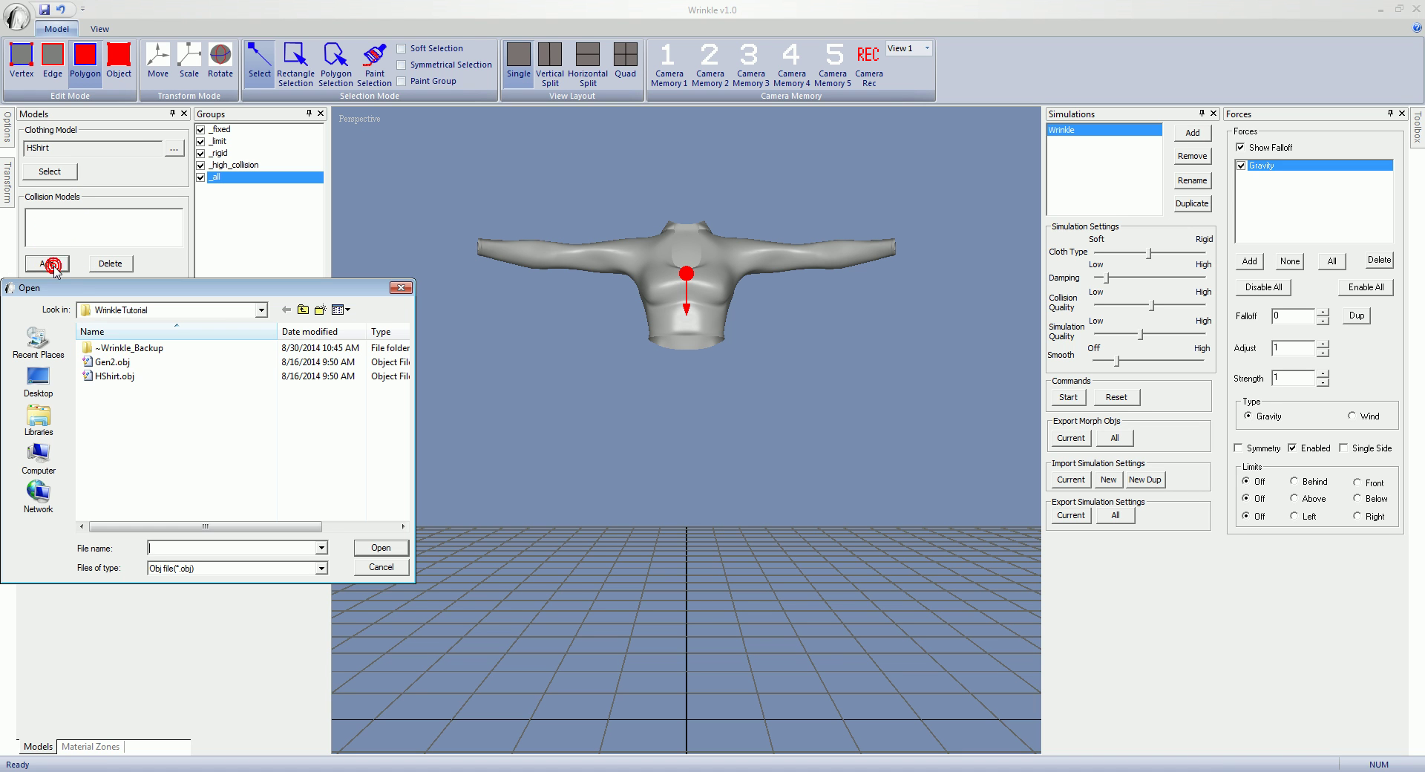
left_click(118, 364)
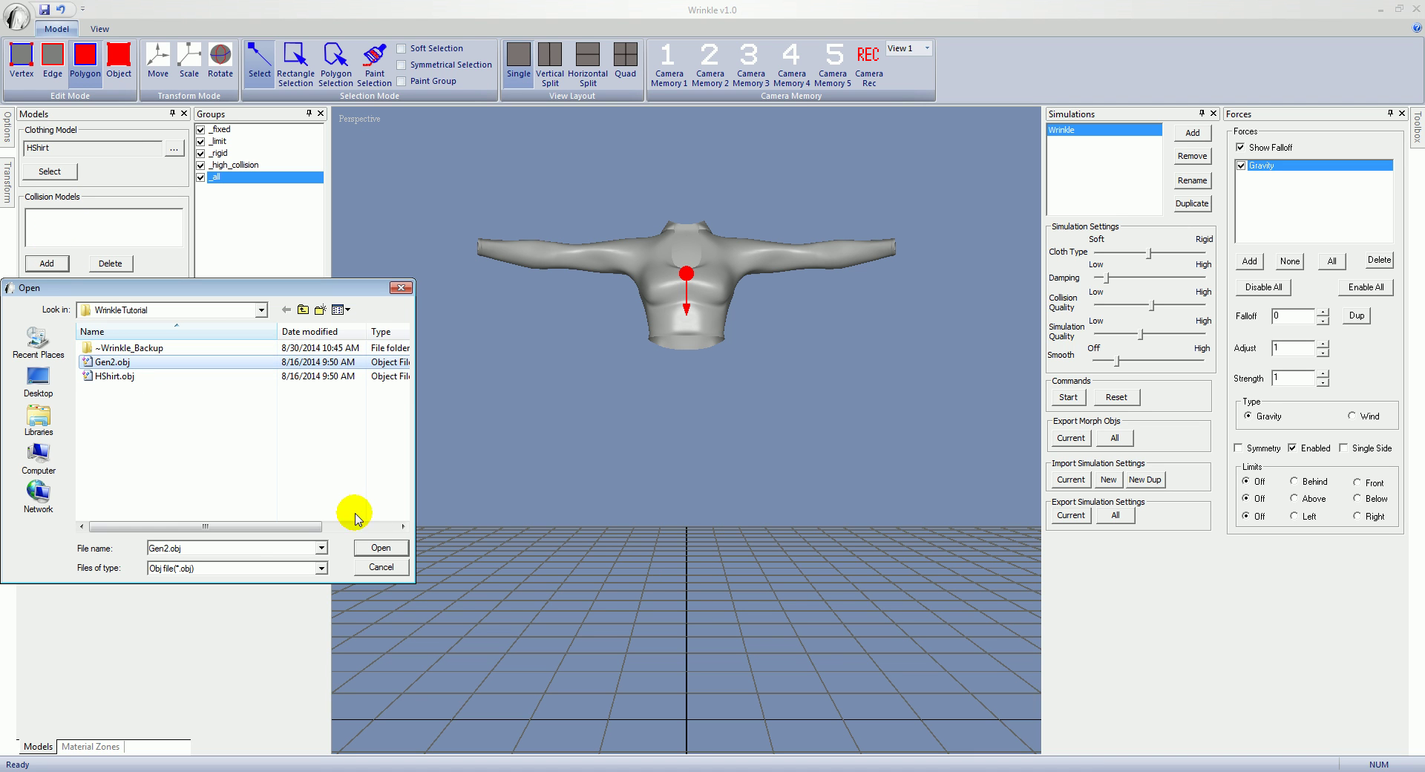
left_click(381, 547)
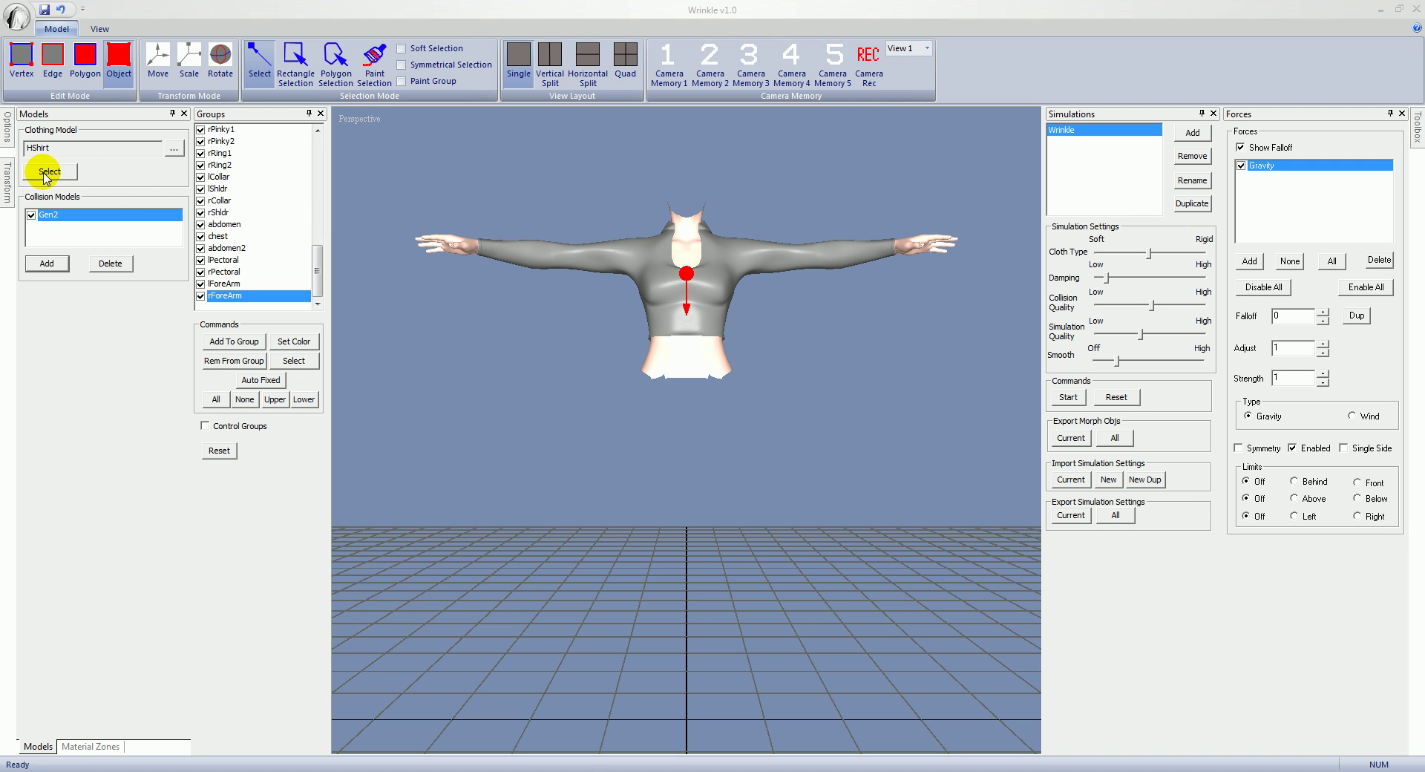
left_click(52, 174)
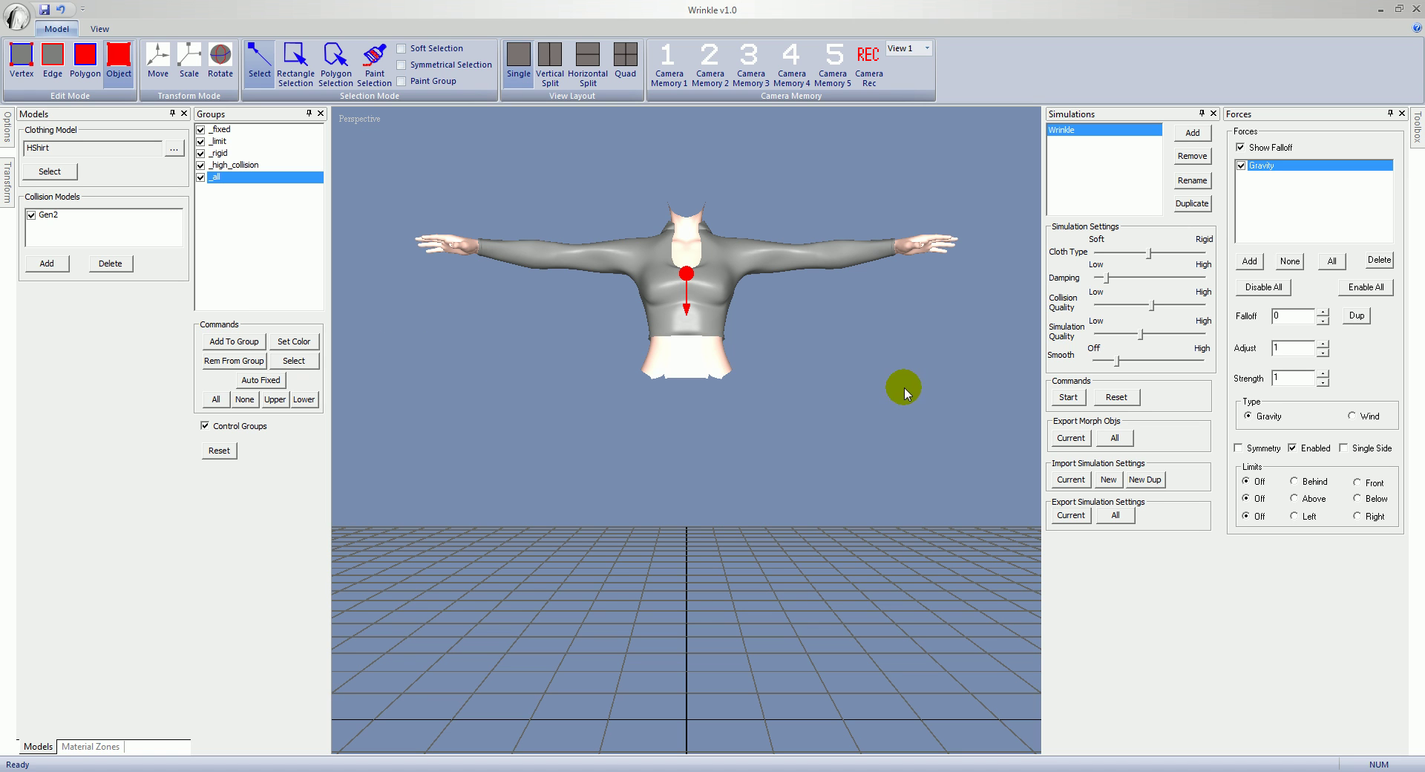
left_click(96, 36)
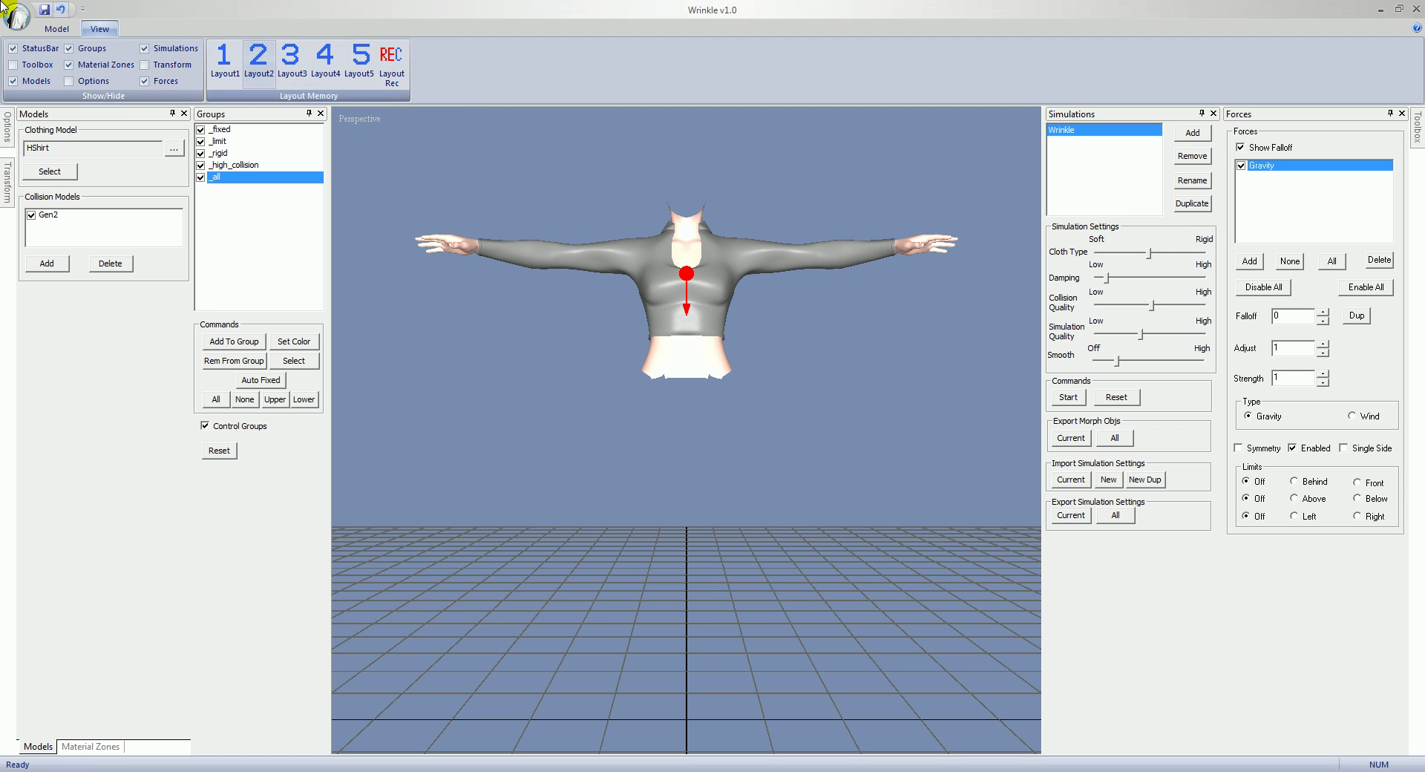
left_click(56, 28)
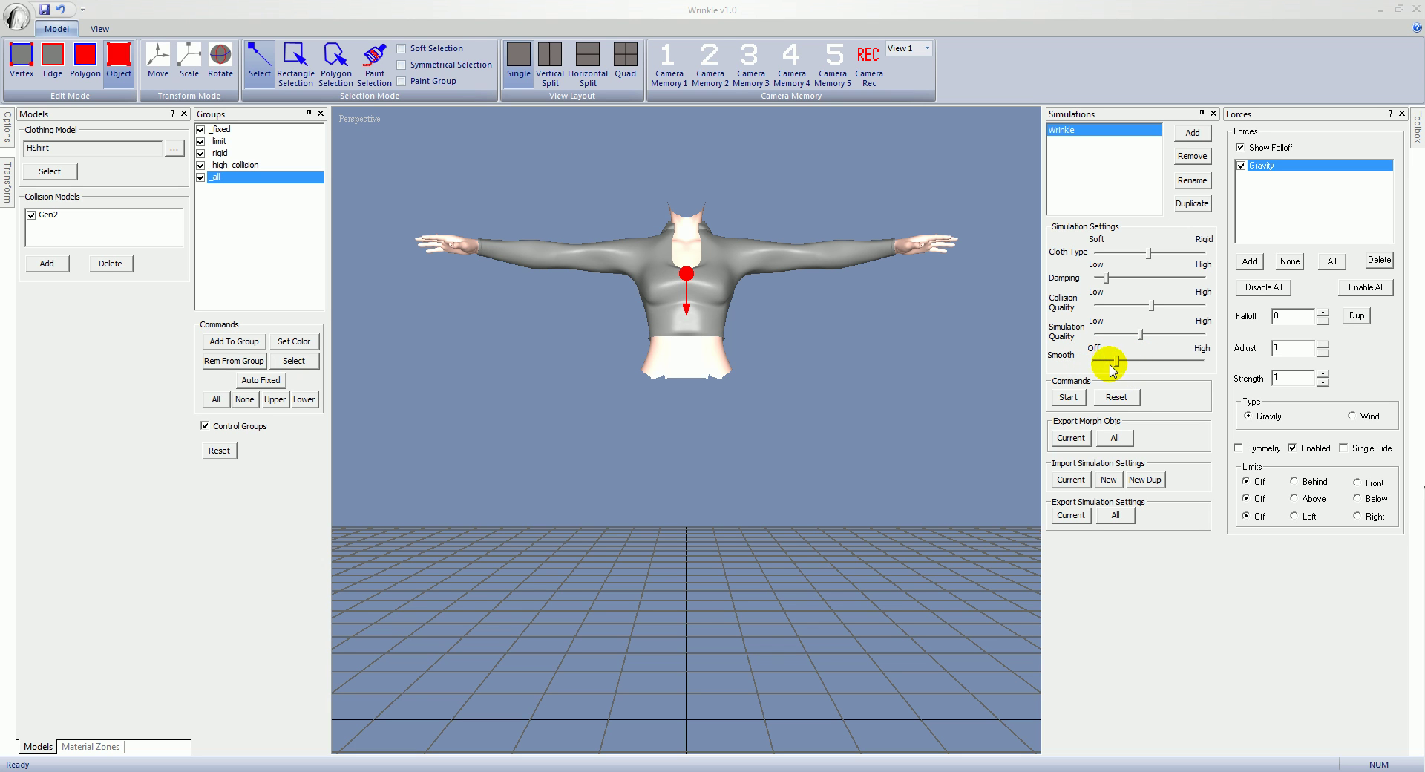
Nudge Smooth down, set Collision Quality to High and lower Simulation Quality slightly
mouse_move(1110, 366)
left_mouse_down()
mouse_move(1129, 367)
mouse_move(1097, 363)
left_mouse_up()
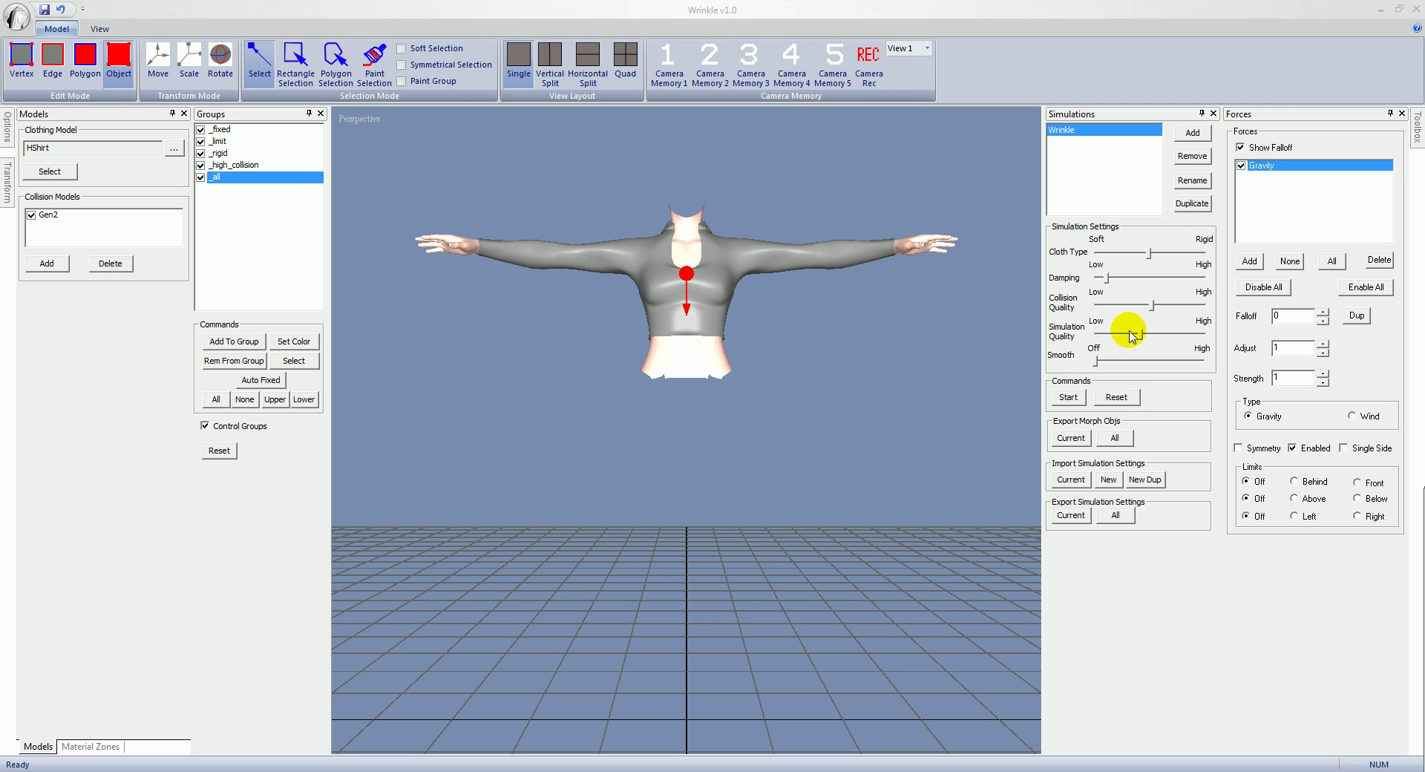
left_click_drag(1154, 310, 1204, 311)
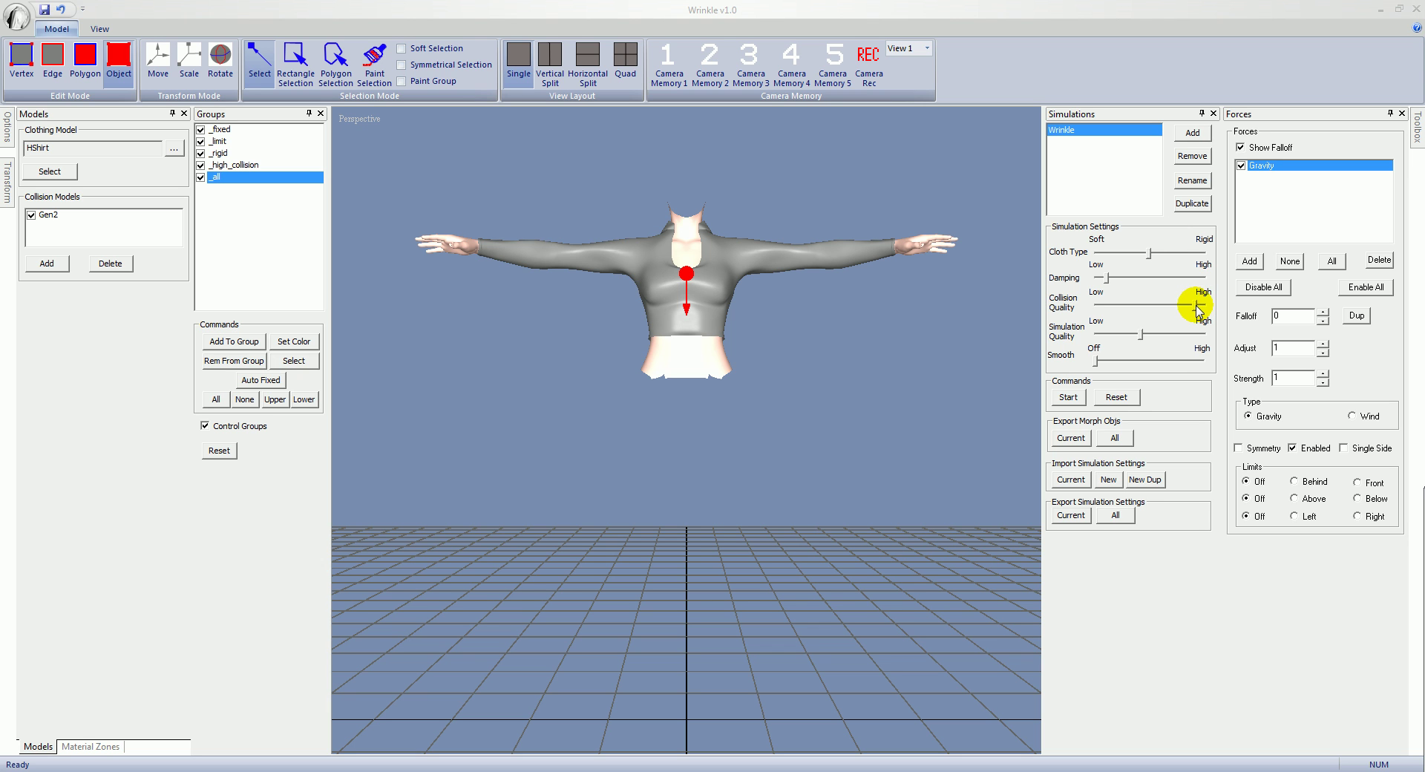
left_click_drag(1140, 333, 1128, 338)
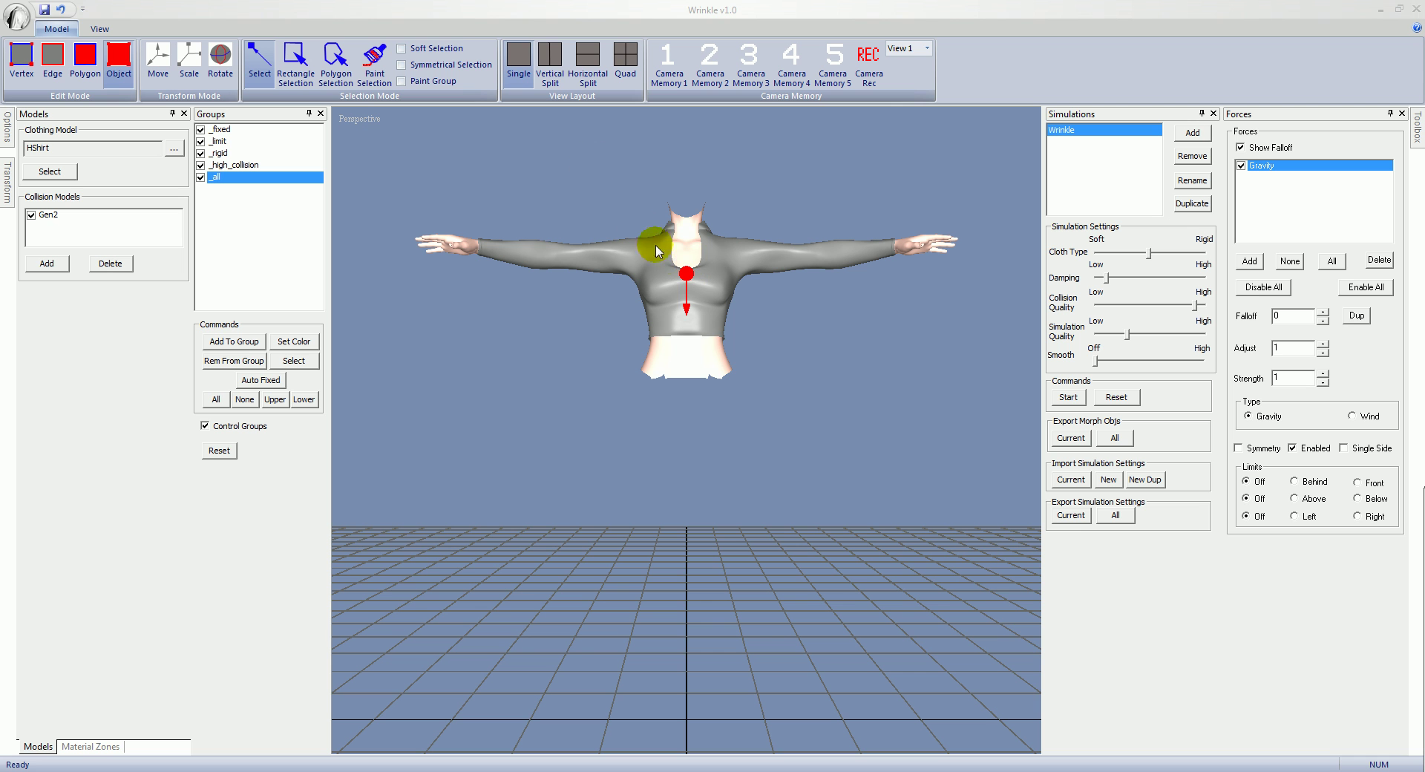
View the shirt from above, switch to rotating the gravity handle, and auto-hide the Forces panel
left_click_drag(804, 414, 559, 198)
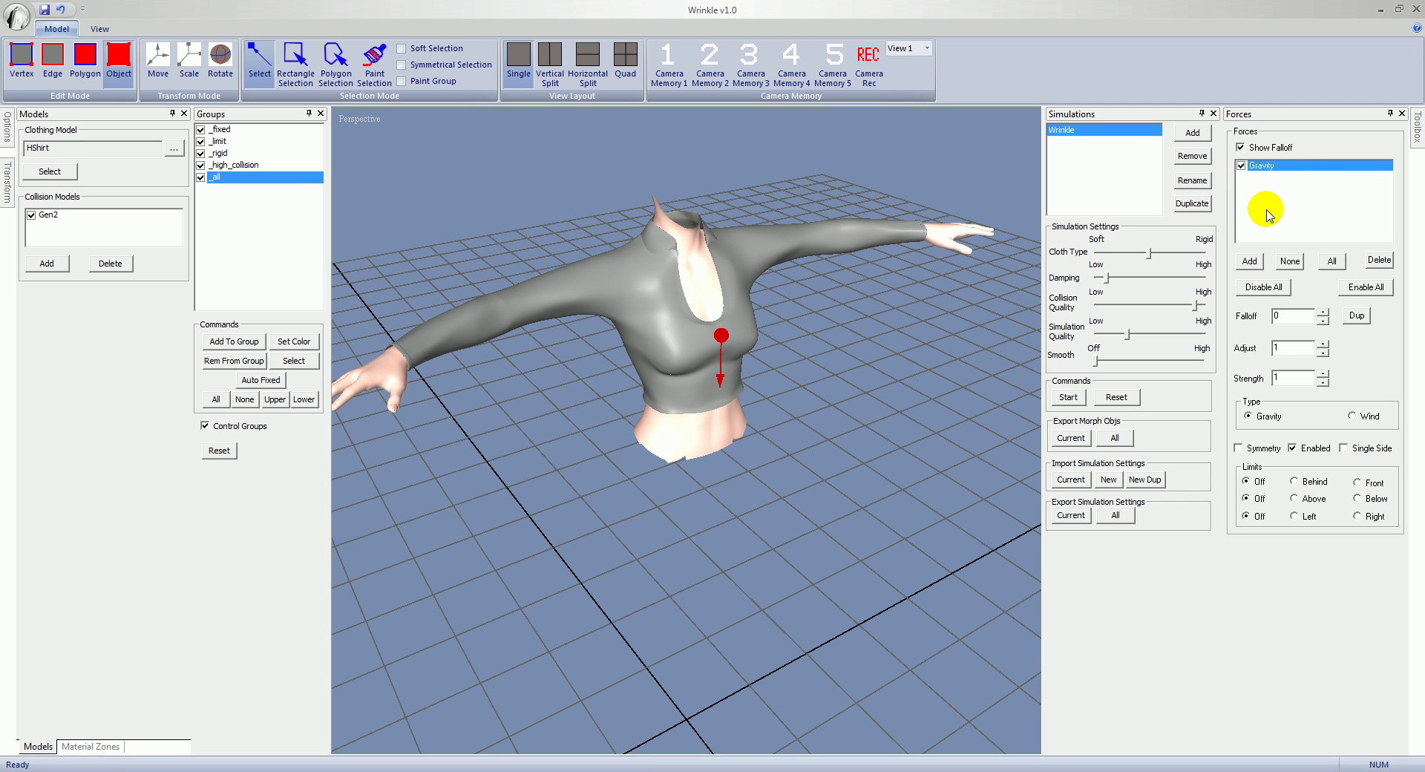
left_click(1279, 167)
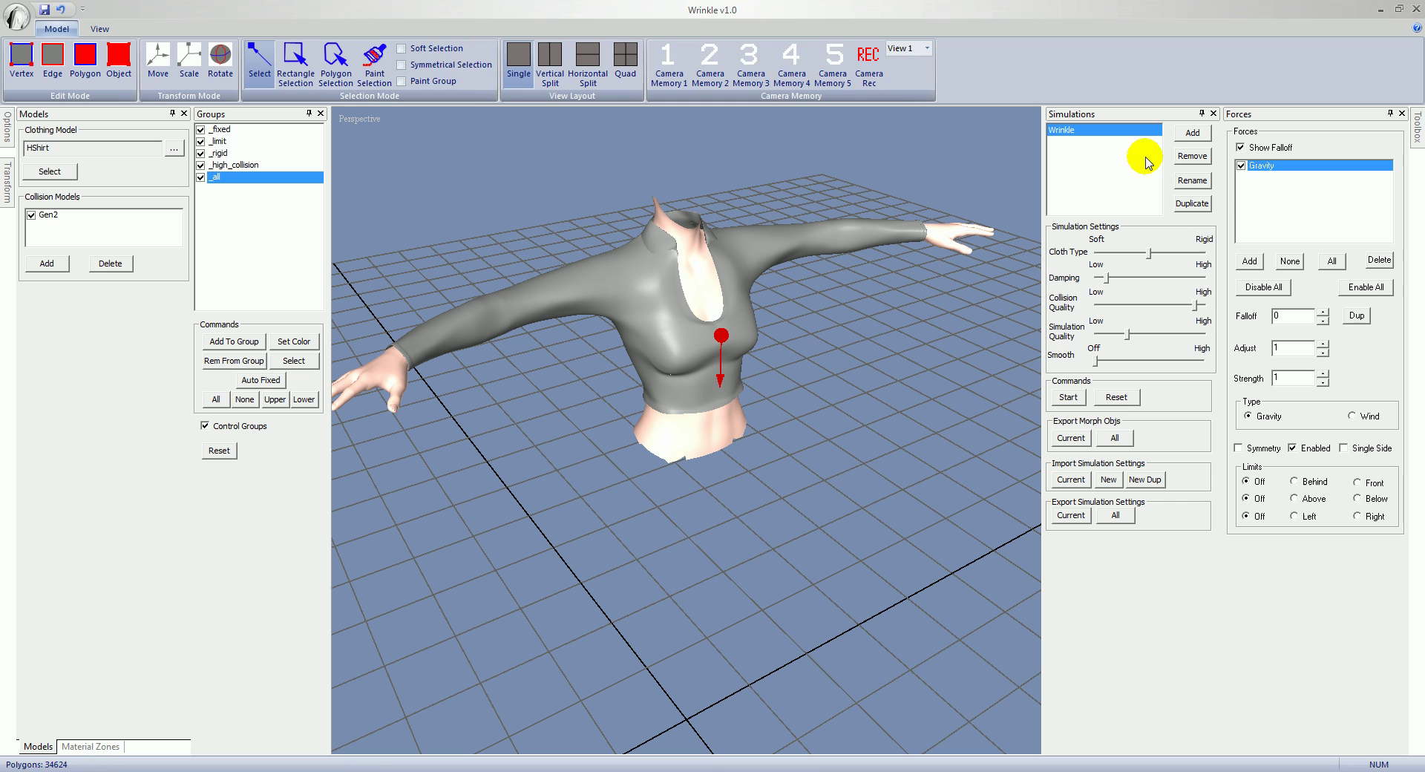
left_click(221, 59)
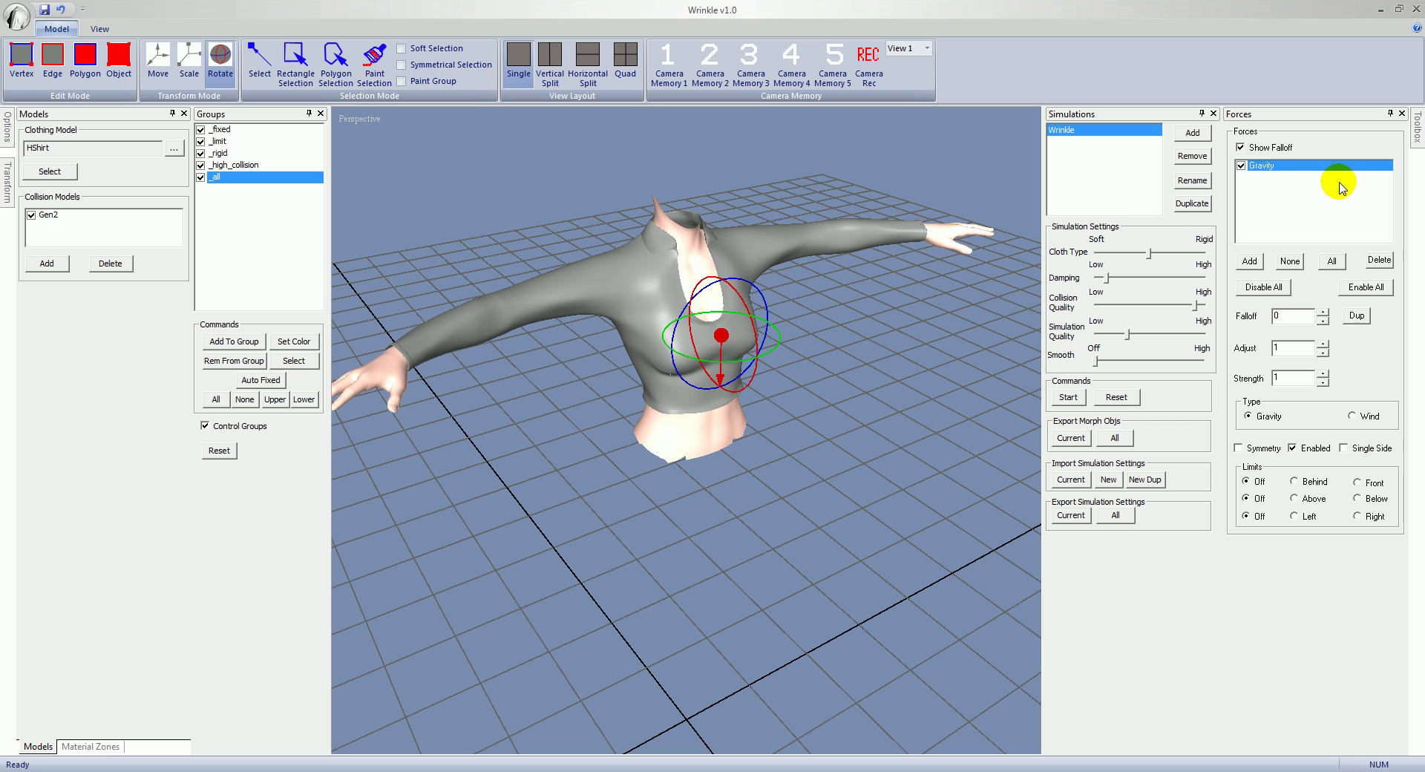
left_click(1391, 113)
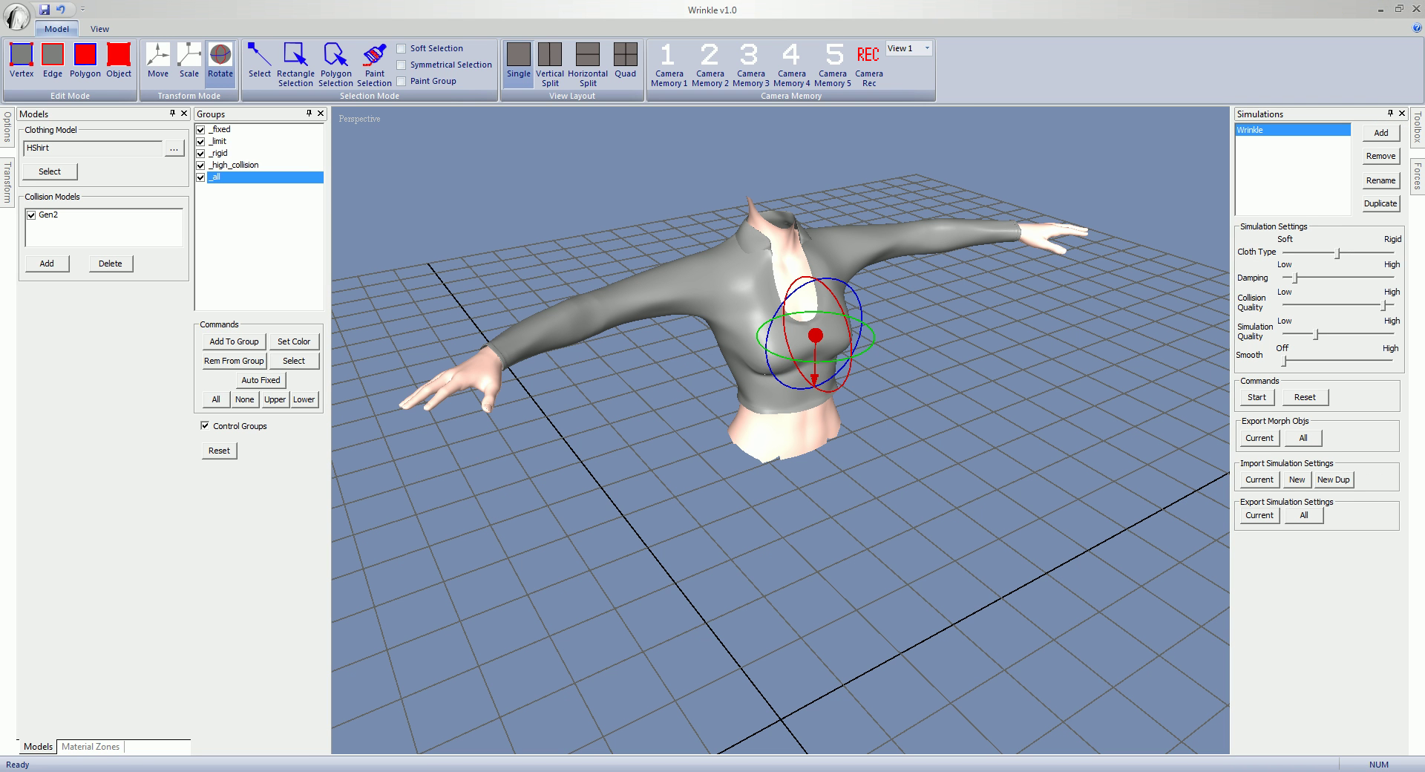
Switch from rotating back to the Select tool and make _all the active group
left_click(260, 63)
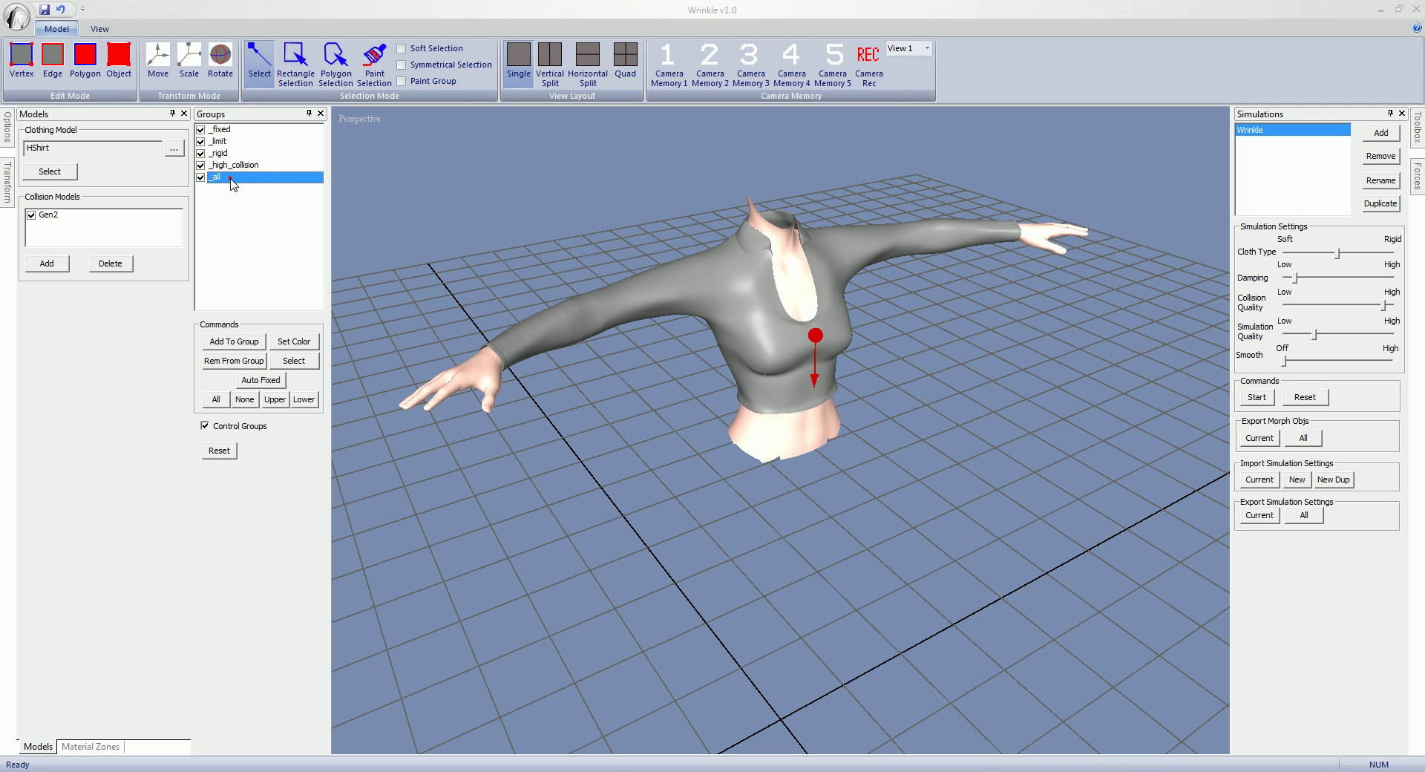
left_click(252, 182)
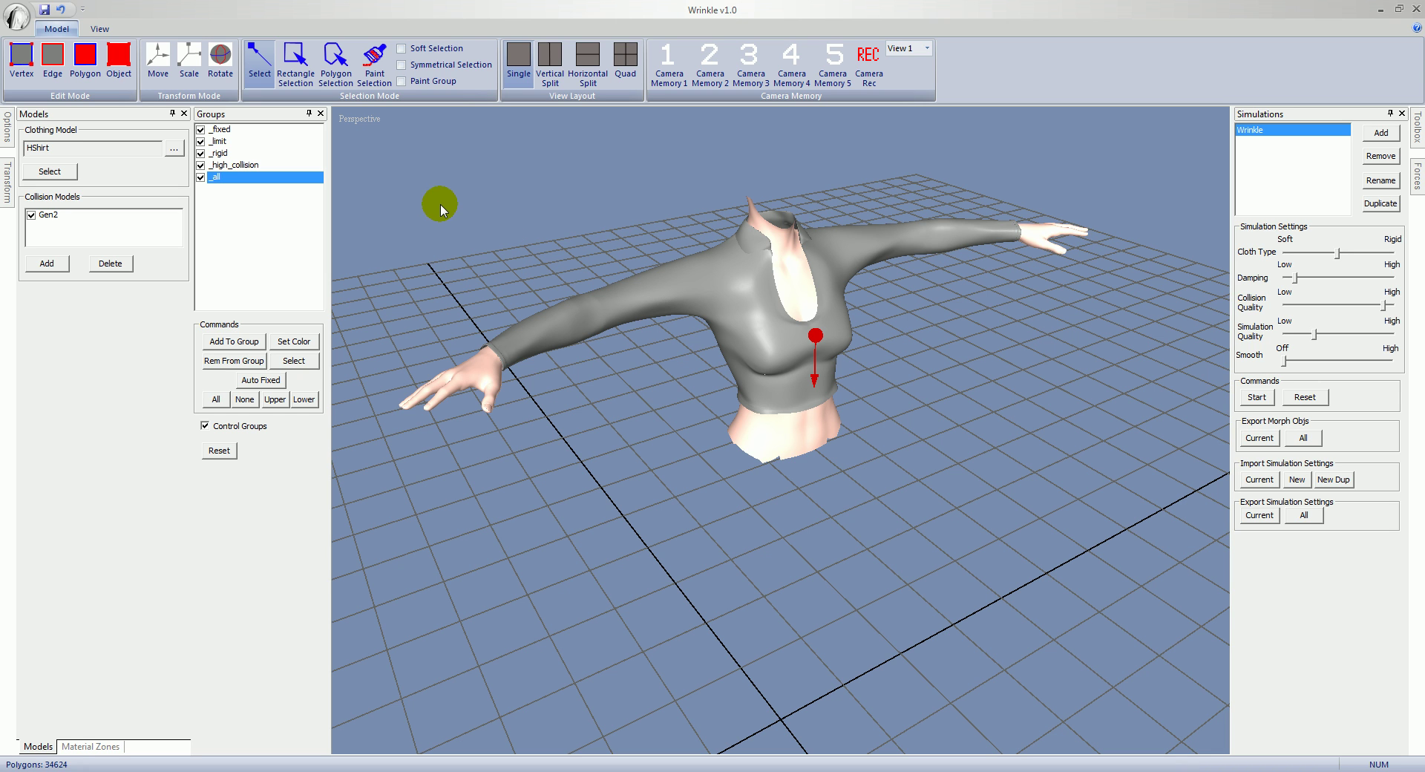
Check the viewport display options without changes, then choose the _fixed group
right_click(443, 208)
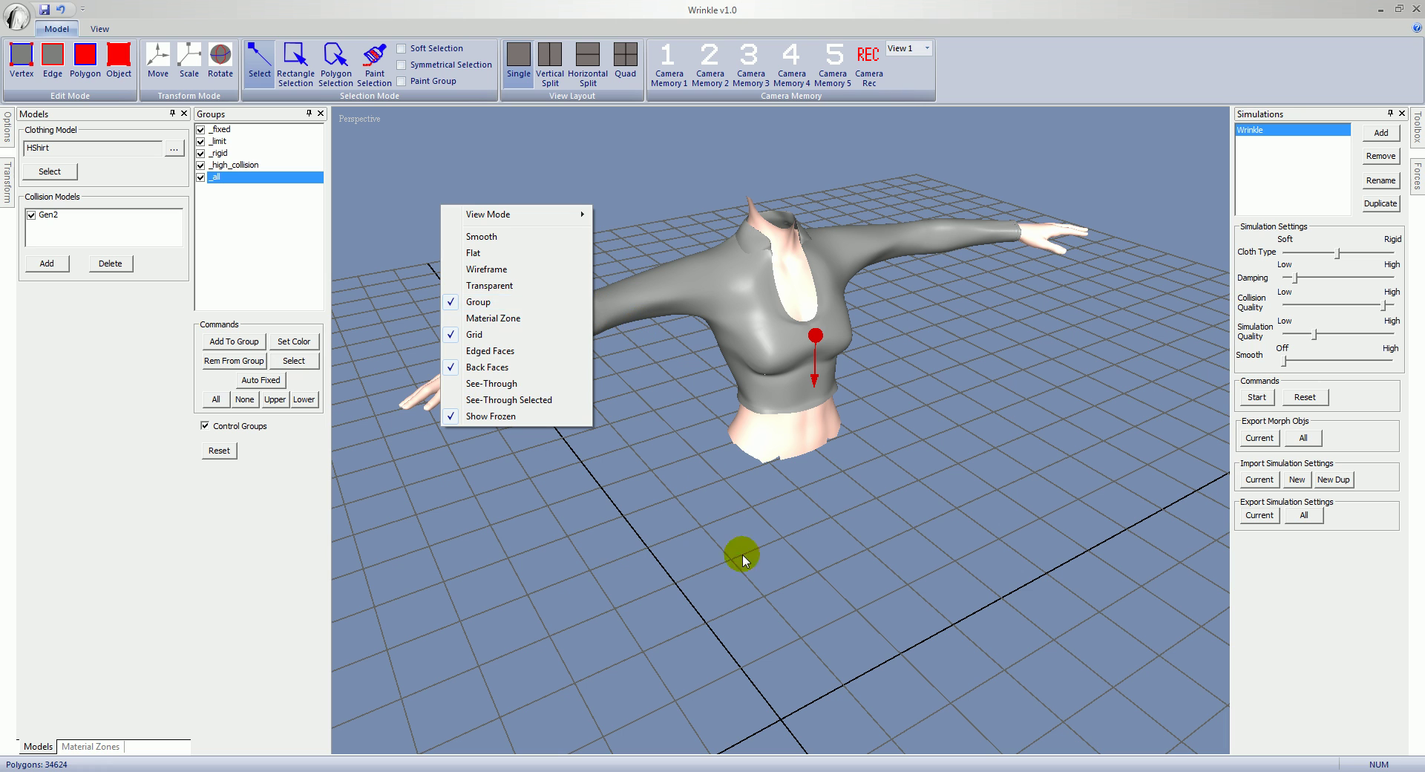
left_click(631, 544)
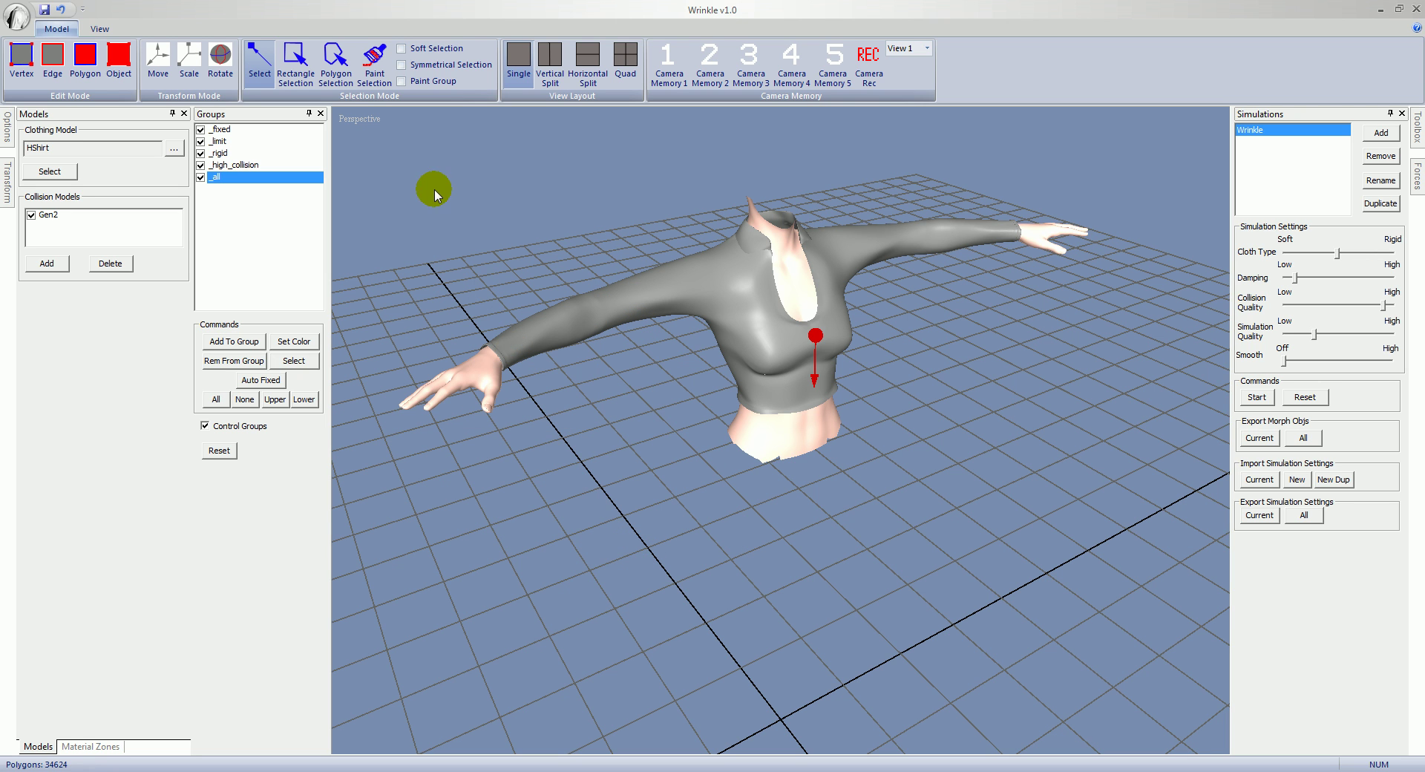
left_click(221, 129)
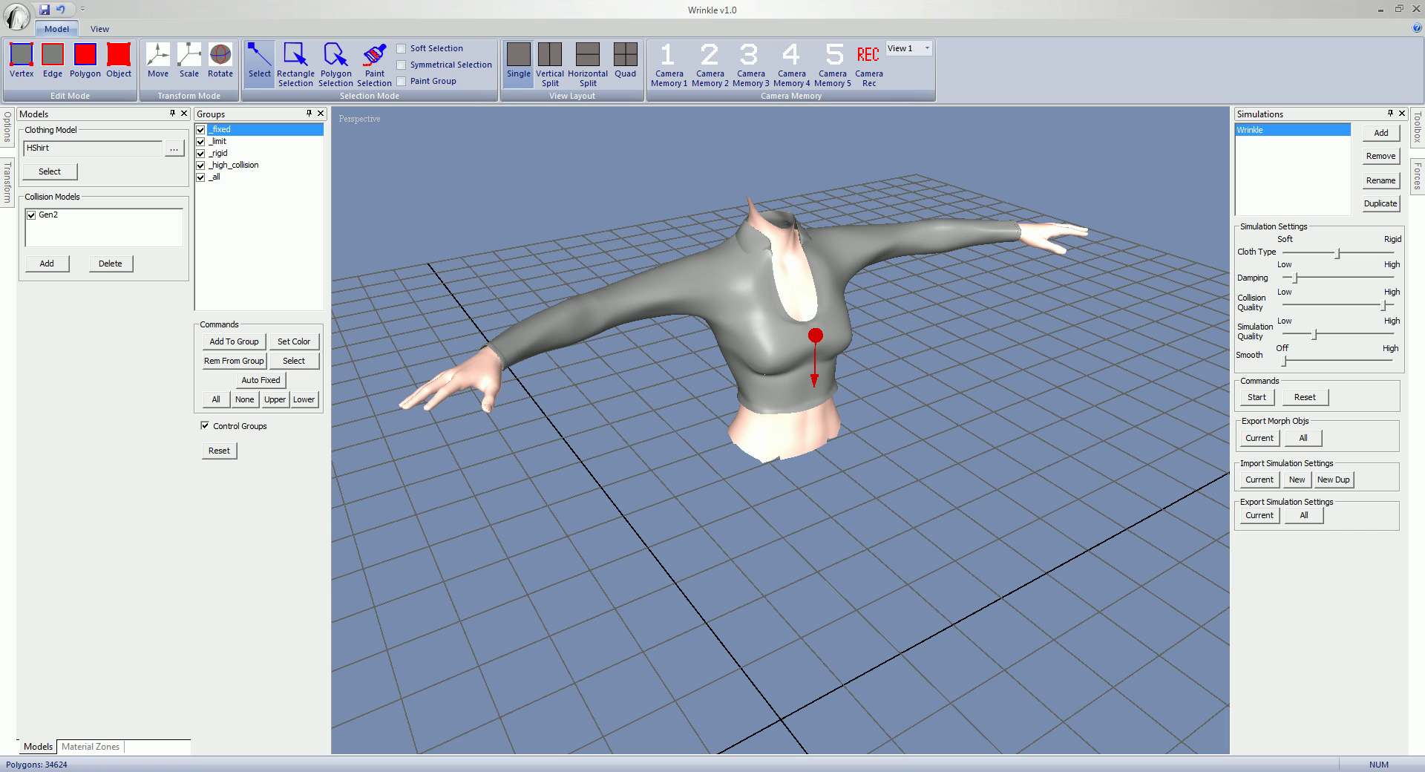
left_click(792, 7)
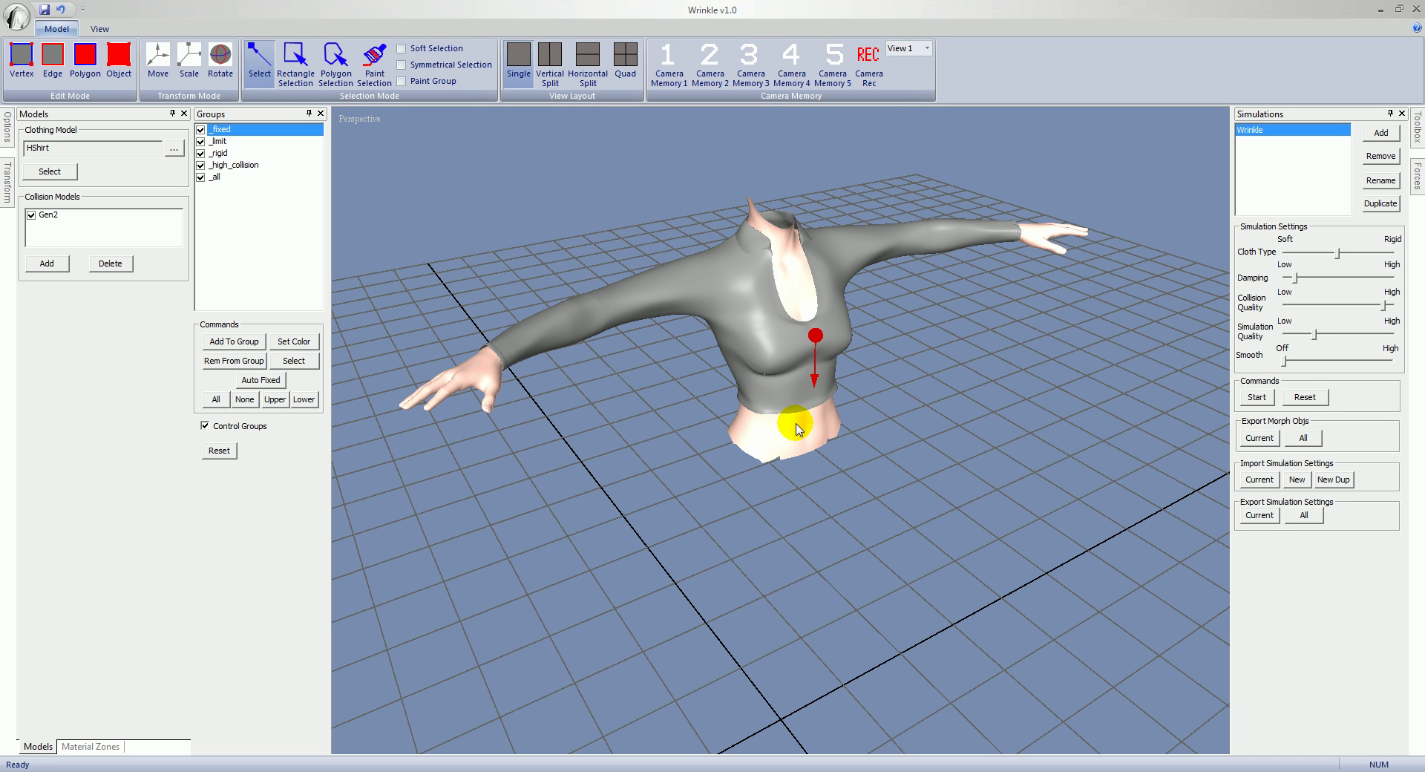
Run Auto Fixed to fill _fixed at the collar, cuffs, bust and hem
left_click(268, 382)
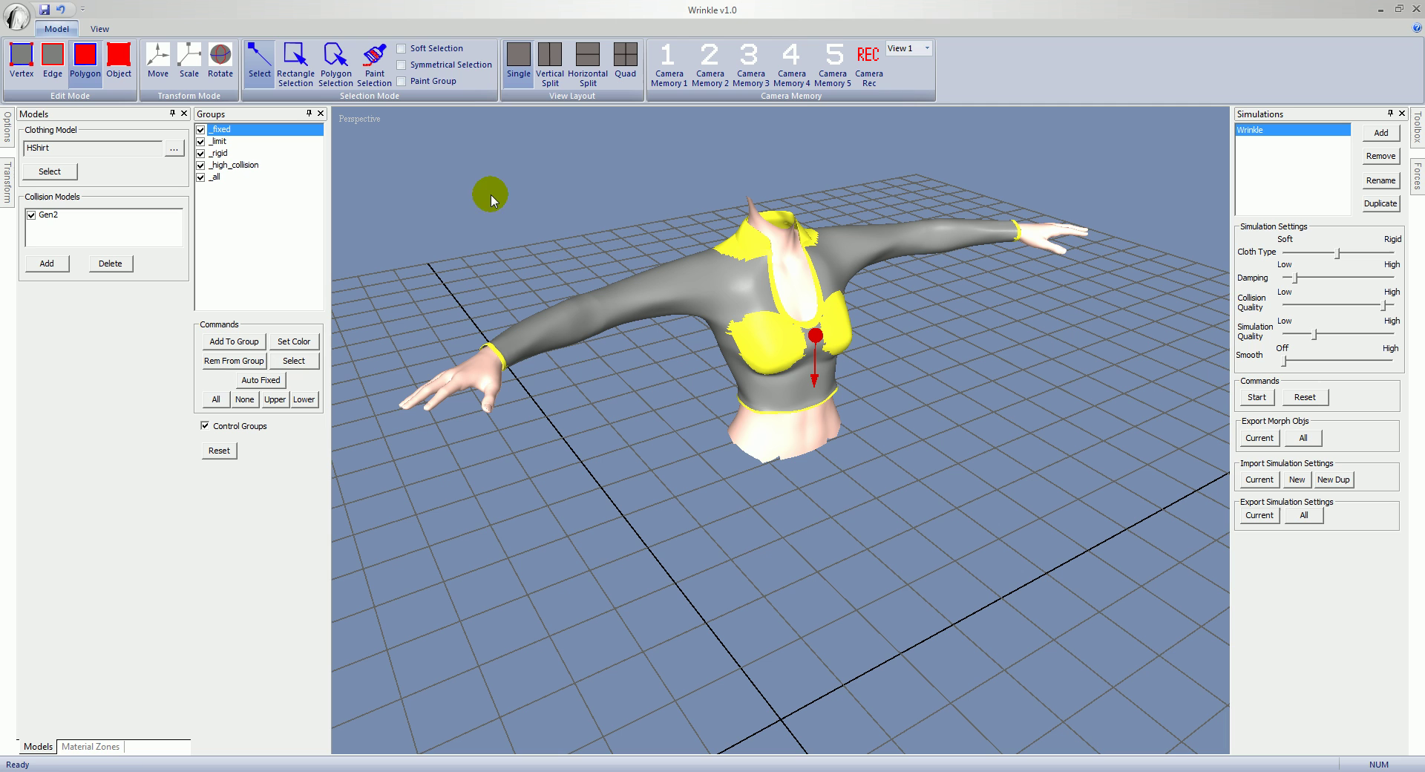
Try Paint Selection across the left upper arm and side, then clear it
left_click(375, 66)
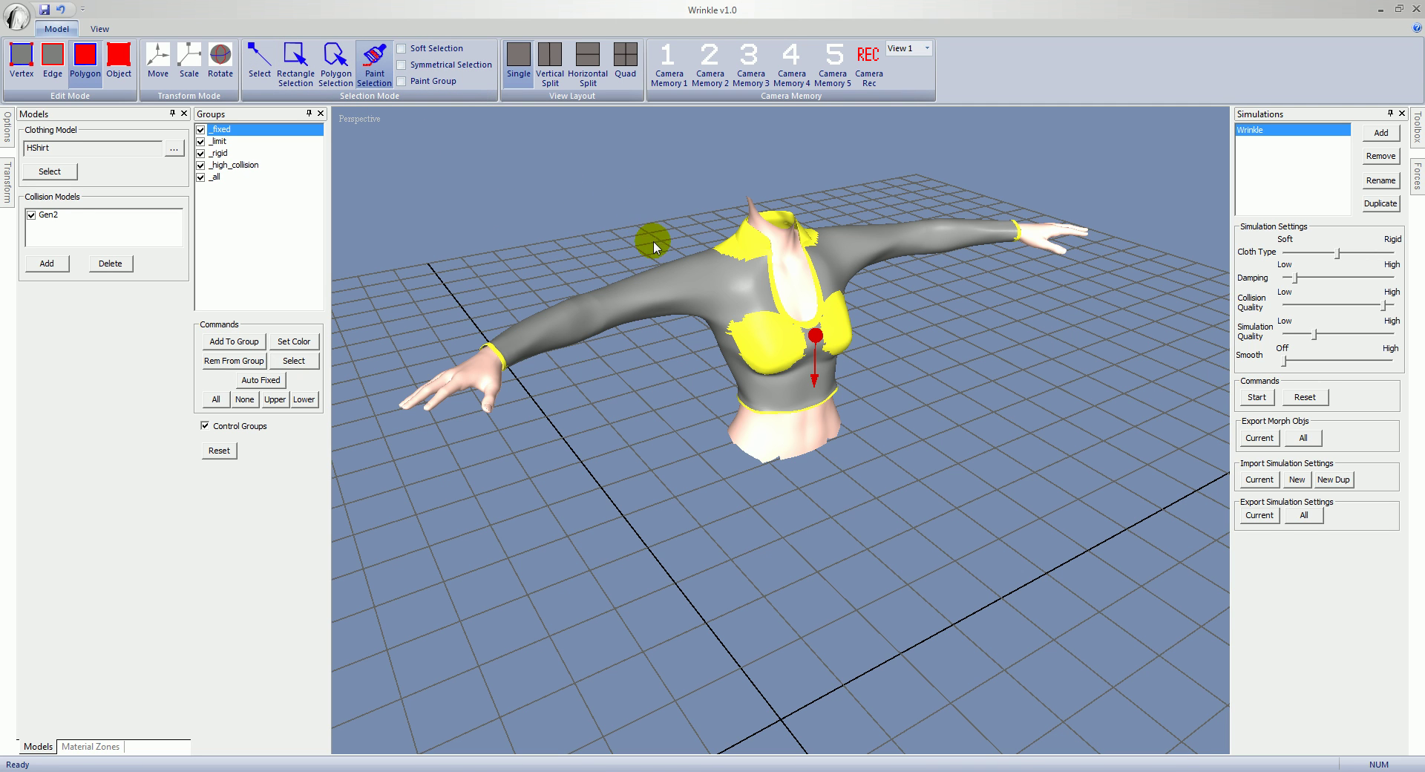
mouse_move(649, 267)
left_mouse_down()
mouse_move(728, 292)
mouse_move(550, 326)
left_mouse_up()
left_click_drag(696, 296, 756, 397)
left_click(494, 204)
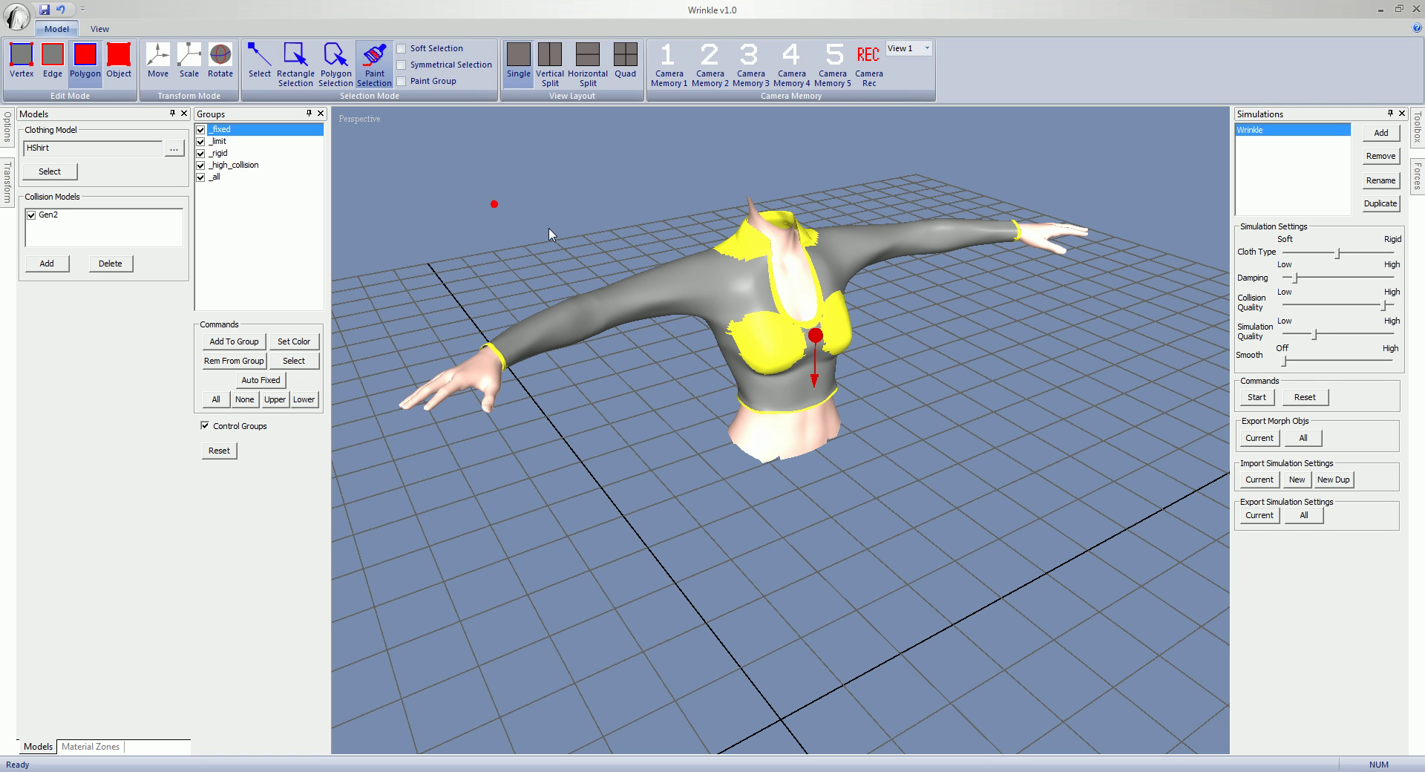
Enable Paint Group and paint a sleeve patch into _fixed
left_click(403, 82)
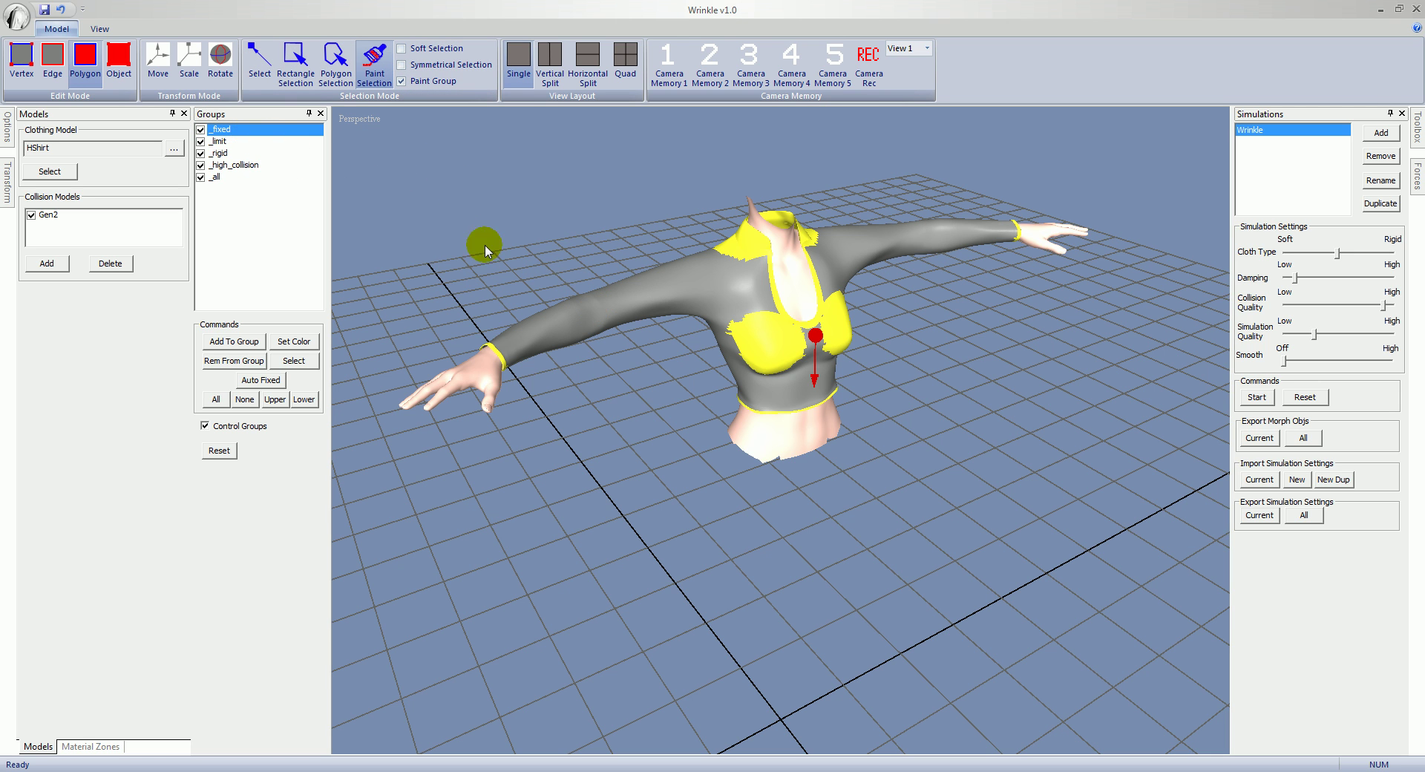
left_click(593, 311)
left_click_drag(640, 300, 643, 305)
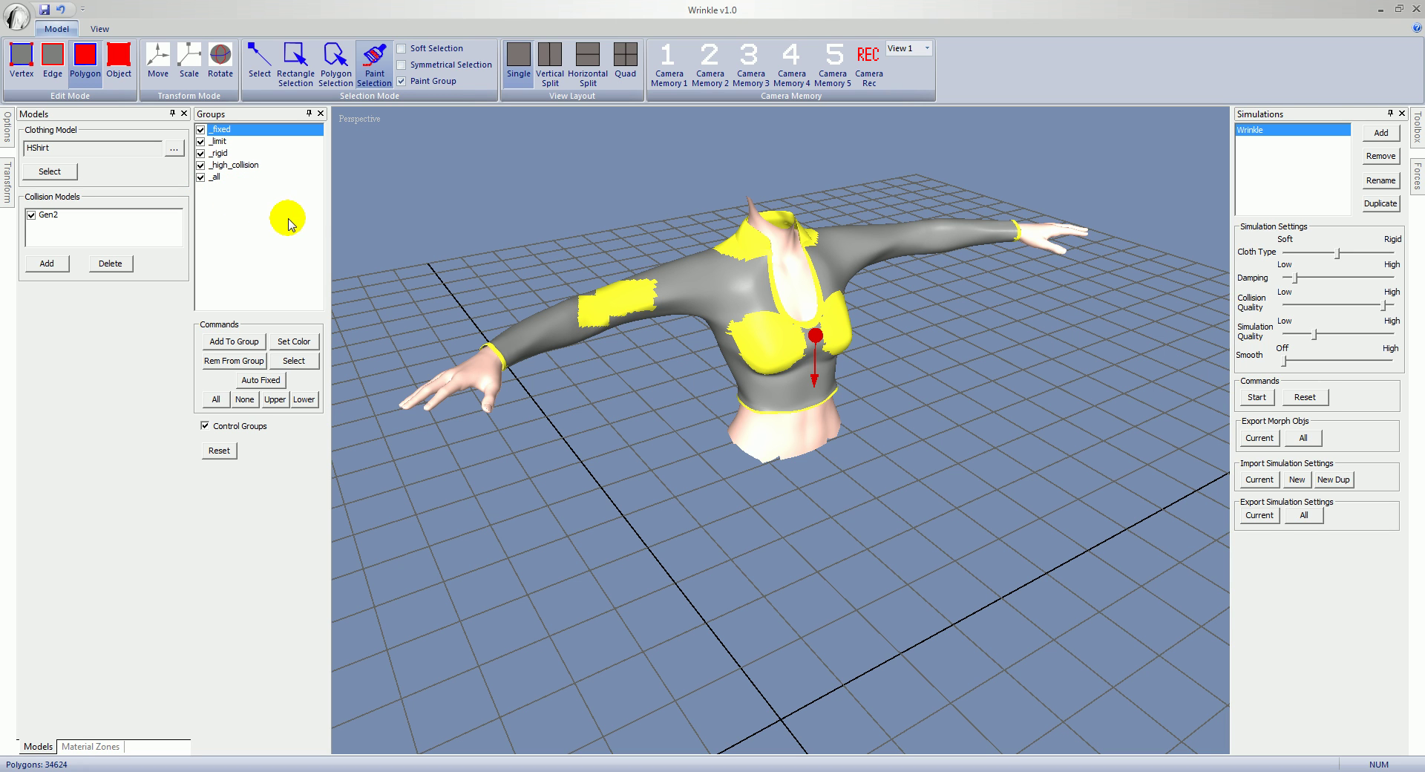
With _all active, paint over the sleeve patch to remove it from _fixed, then adjust brush size
left_click(217, 177)
mouse_move(572, 312)
left_mouse_down()
mouse_move(653, 300)
mouse_move(623, 319)
mouse_move(589, 318)
mouse_move(653, 296)
mouse_move(634, 306)
left_mouse_up()
left_click(541, 222)
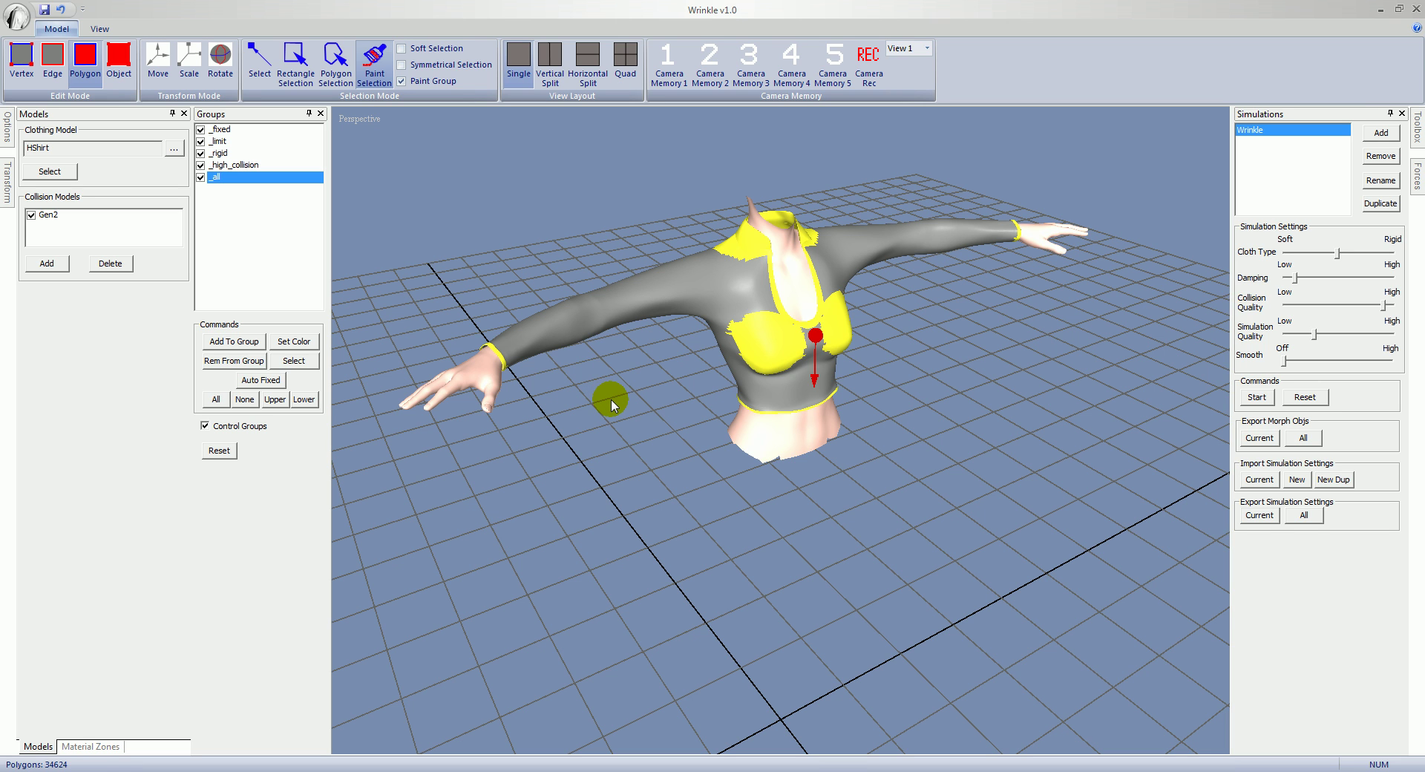
scroll(612, 399, "up", 1)
scroll(611, 398, "down", 4)
scroll(617, 481, "up", 2)
scroll(615, 421, "down", 10)
Switch from group painting to the plain Select tool and orbit toward the shirt's front
left_click(921, 479)
middle_click_drag(904, 488, 893, 487)
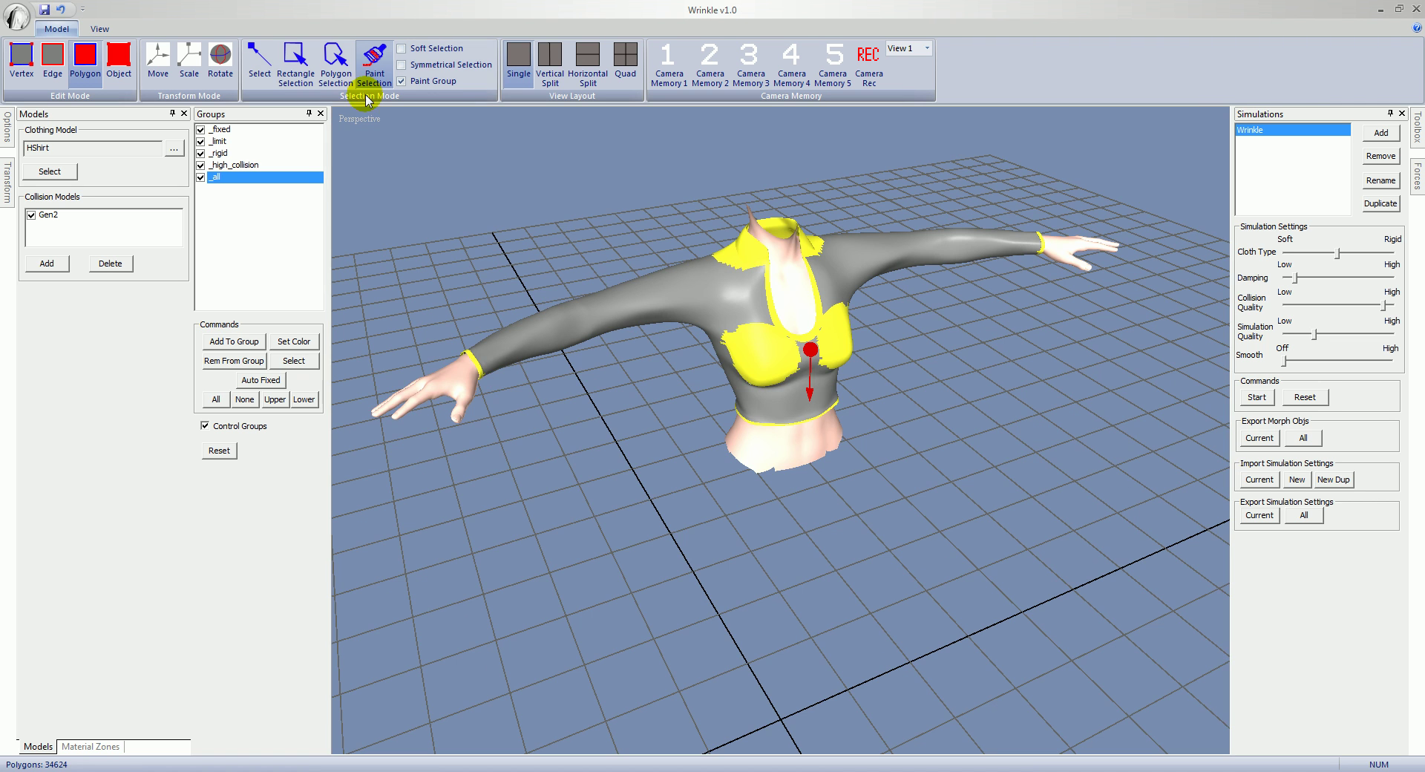
left_click(261, 60)
middle_click_drag(799, 591, 821, 443)
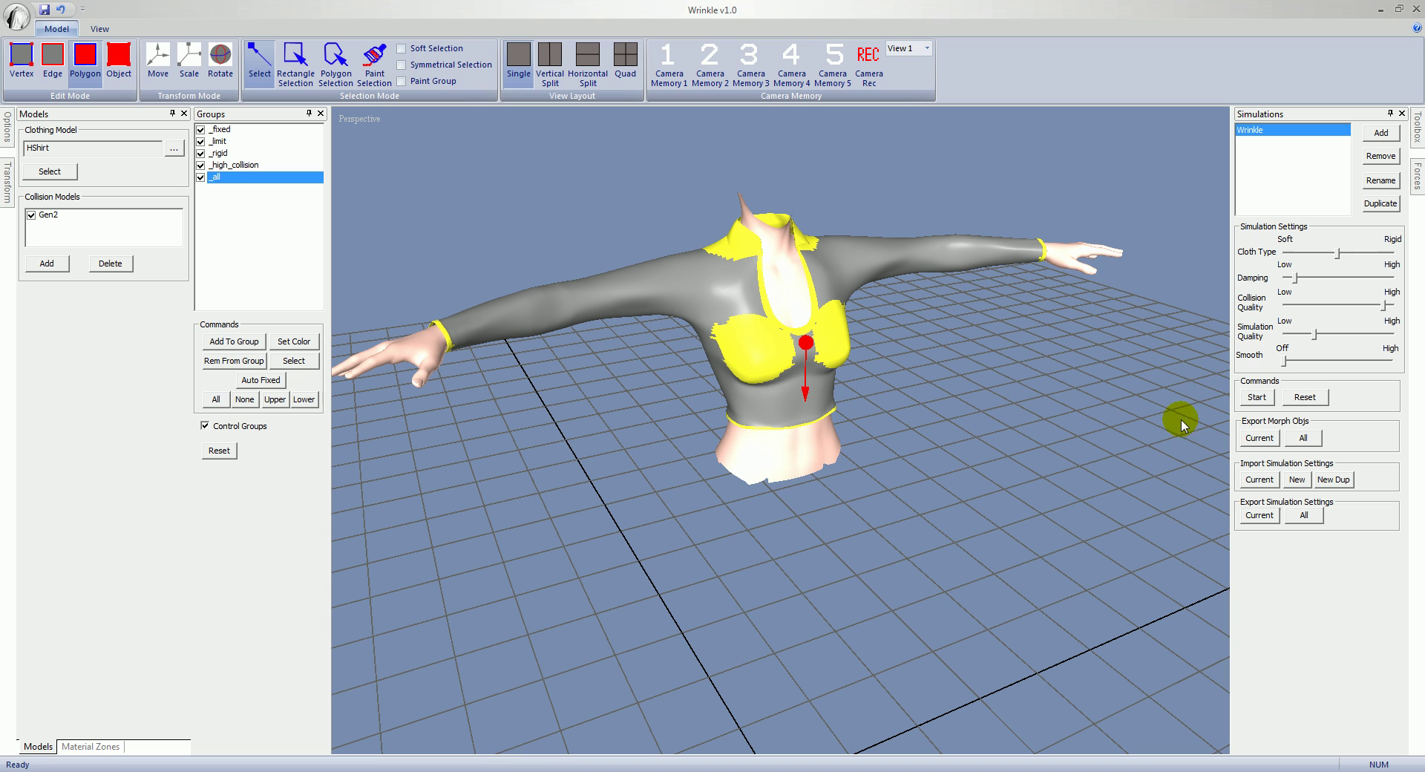
Start the cloth simulation and stop it once wrinkles have formed across the shirt
left_click(1256, 397)
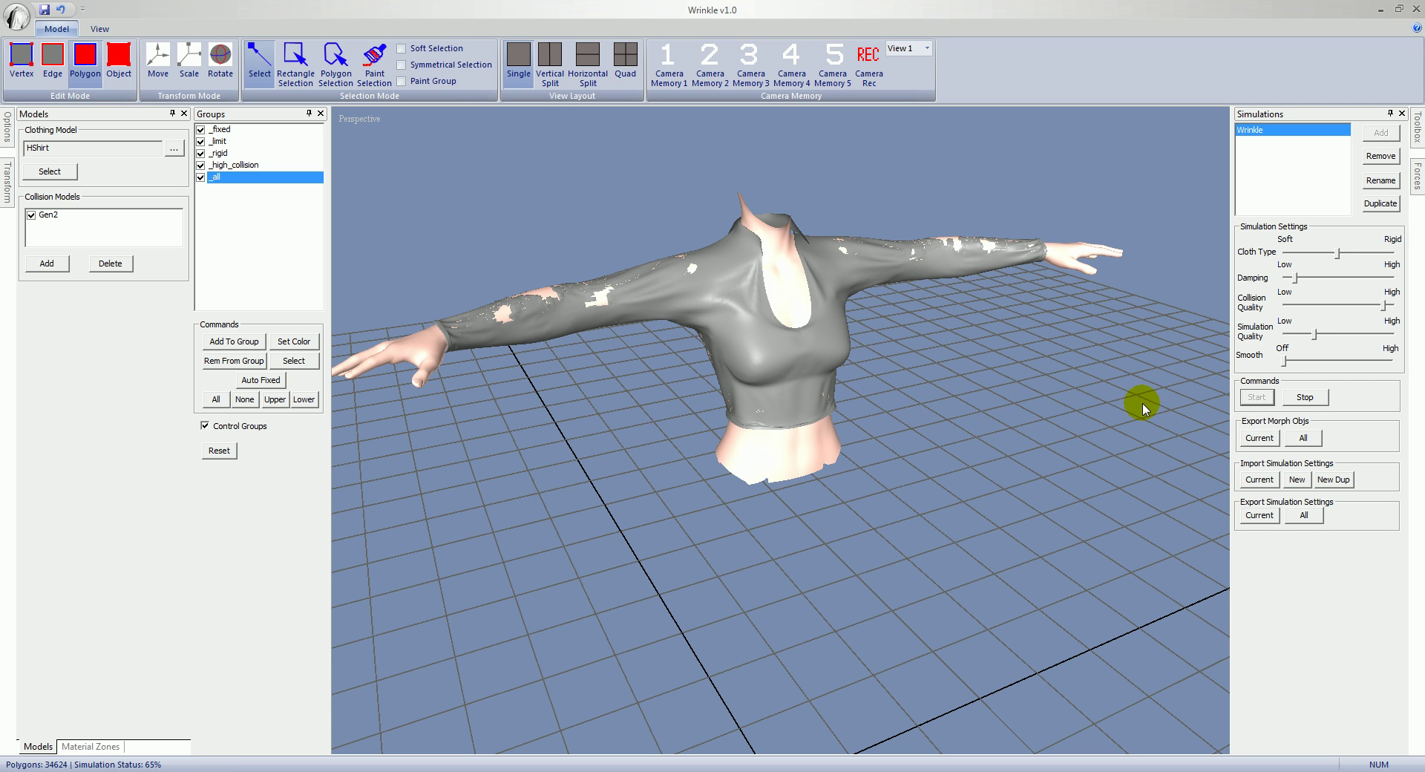
left_click(1306, 398)
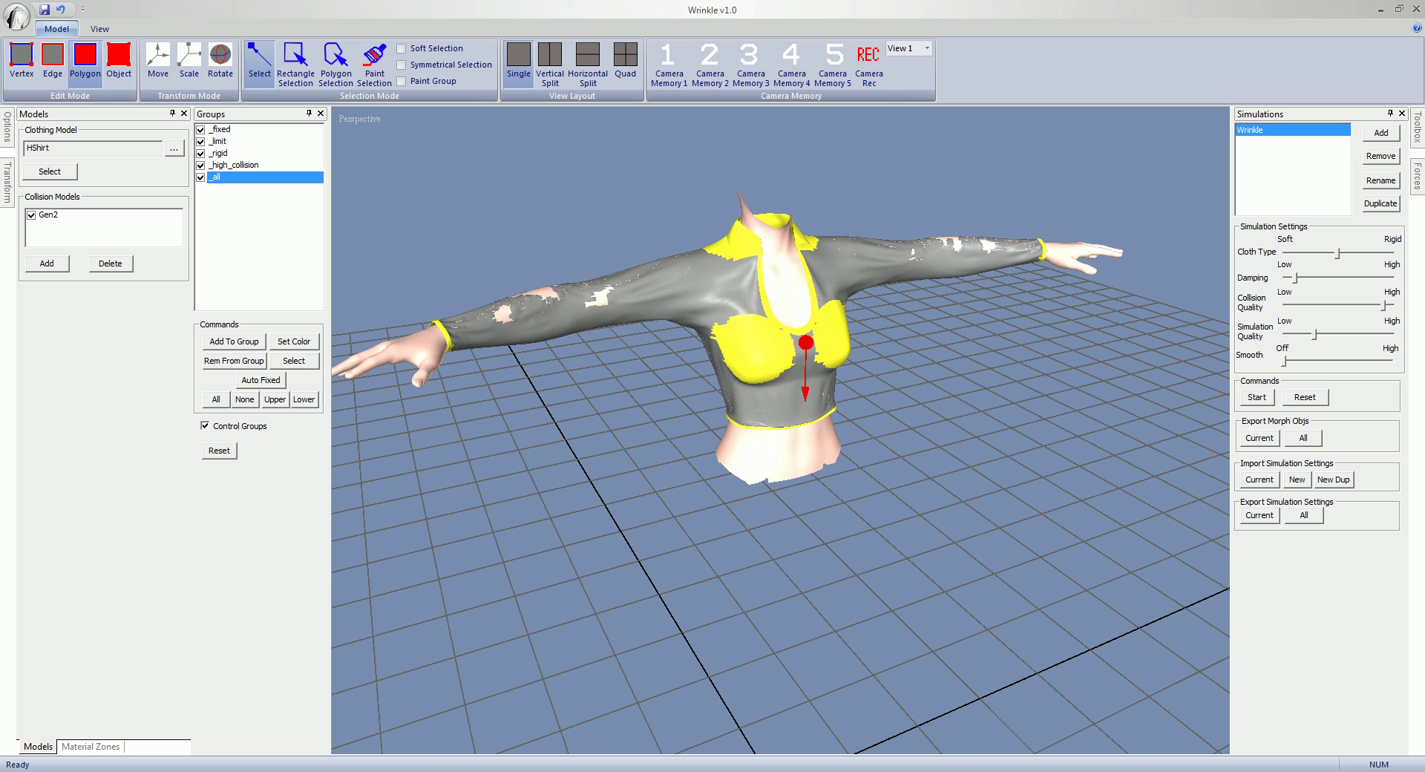
key("1")
key("Up")
key("r")
left_click_drag(616, 439, 653, 509)
key("s")
middle_click_drag(652, 509, 727, 529)
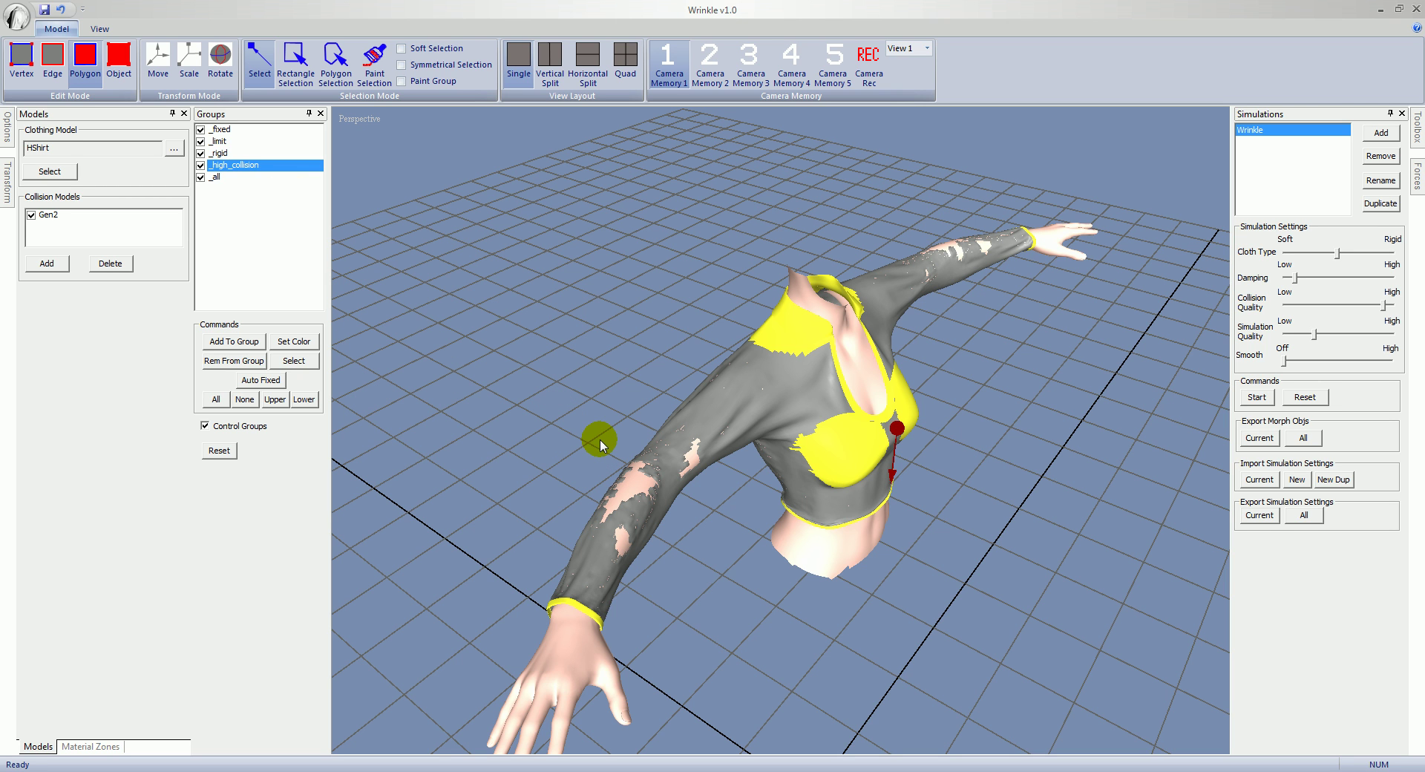
mouse_move(732, 522)
middle_mouse_down()
mouse_move(733, 553)
mouse_move(719, 541)
middle_mouse_up()
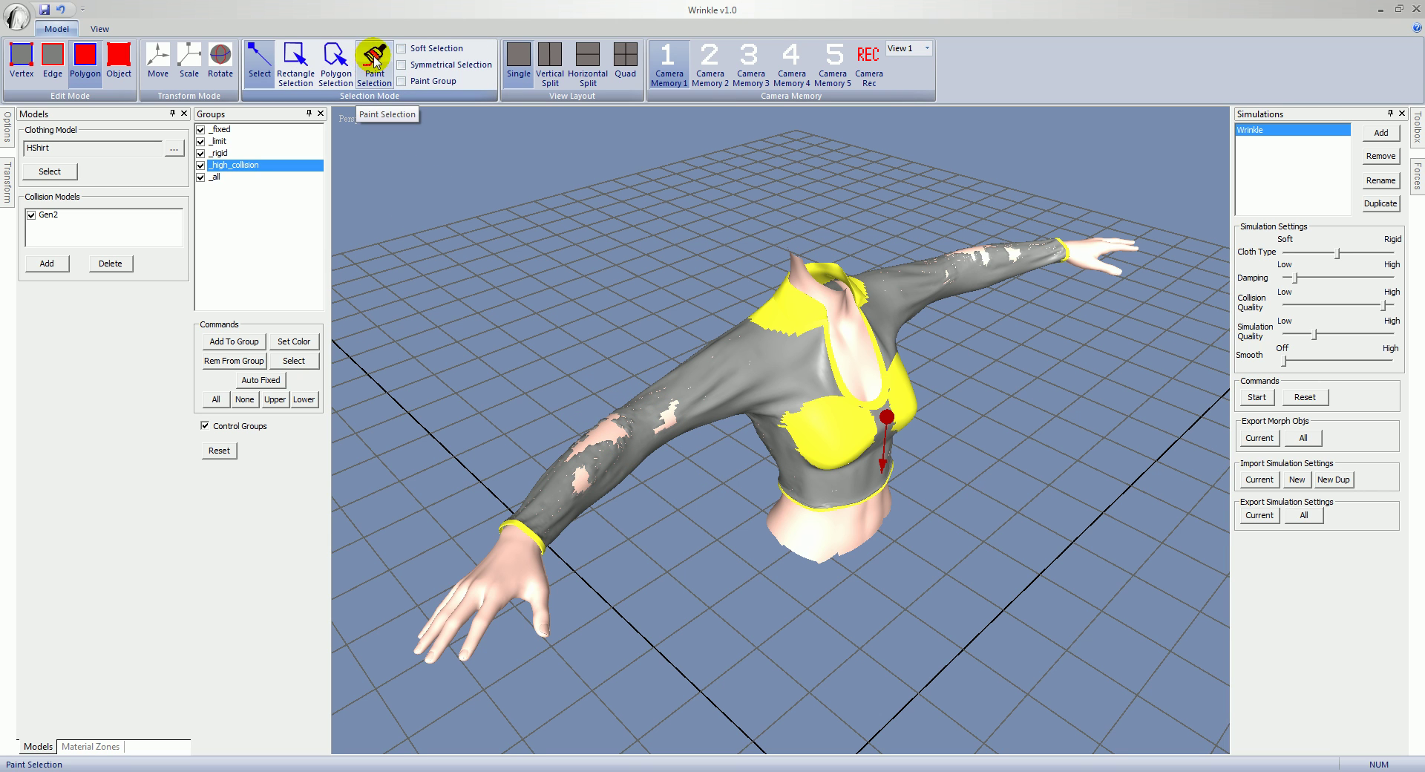
Enable painting faces straight into _high_collision and paint cyan patches along one sleeve's elbow and forearm
left_click(377, 66)
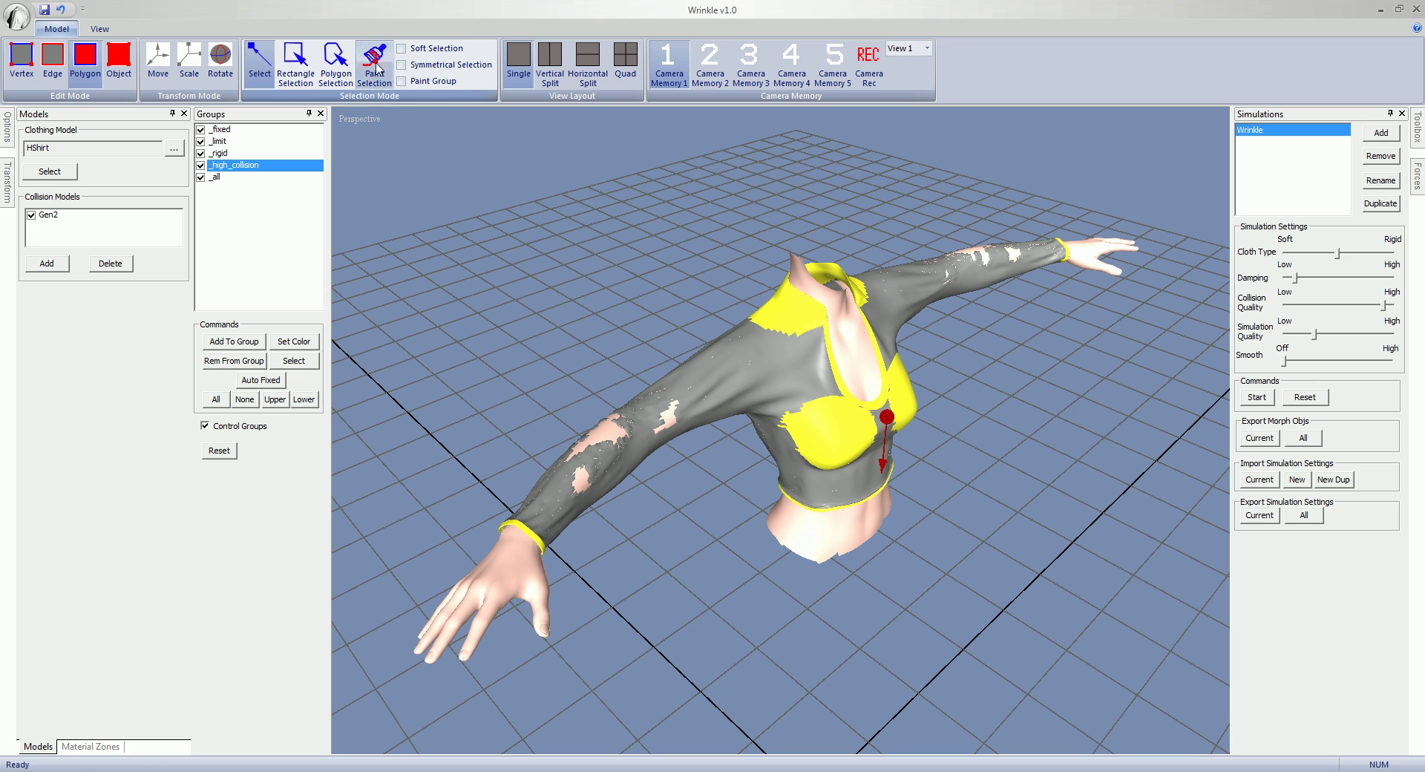
left_click(427, 83)
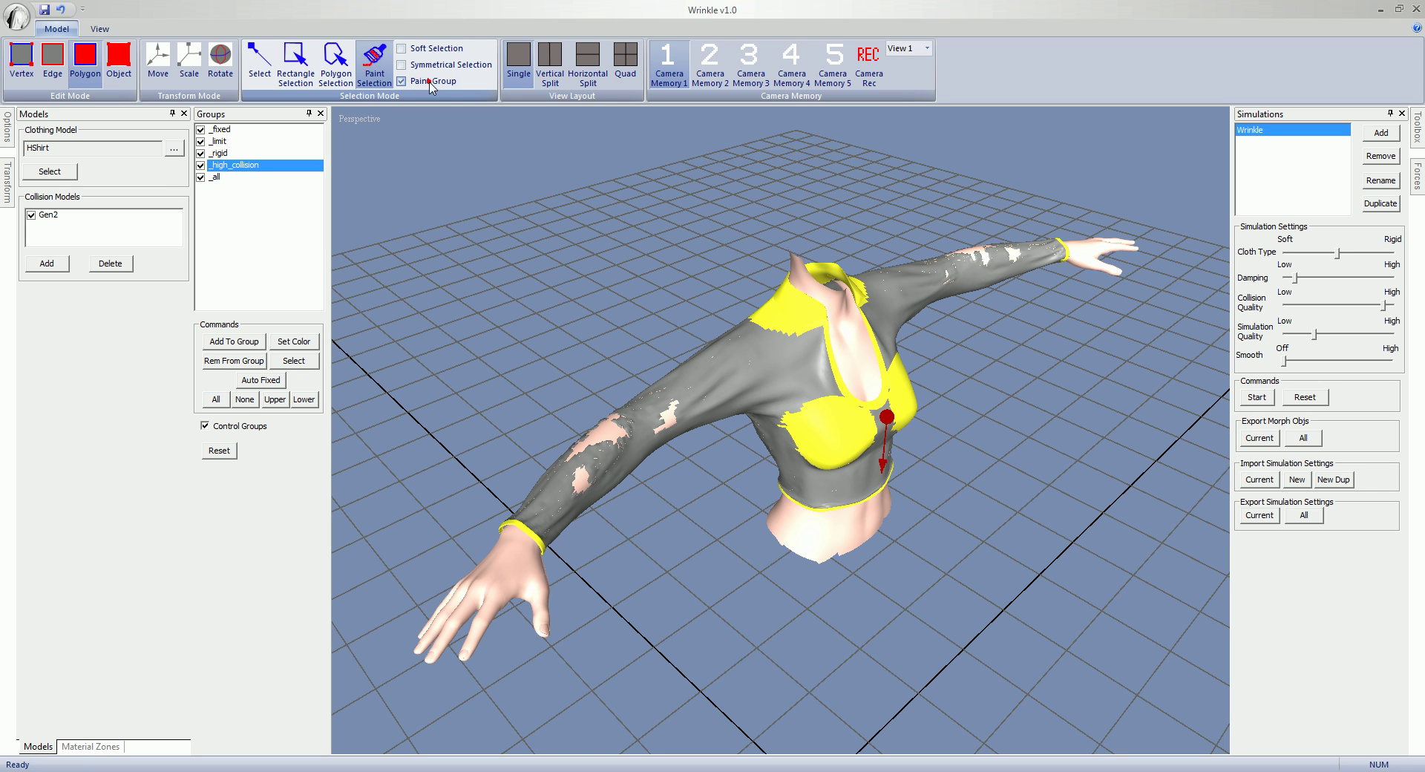
left_click(672, 408)
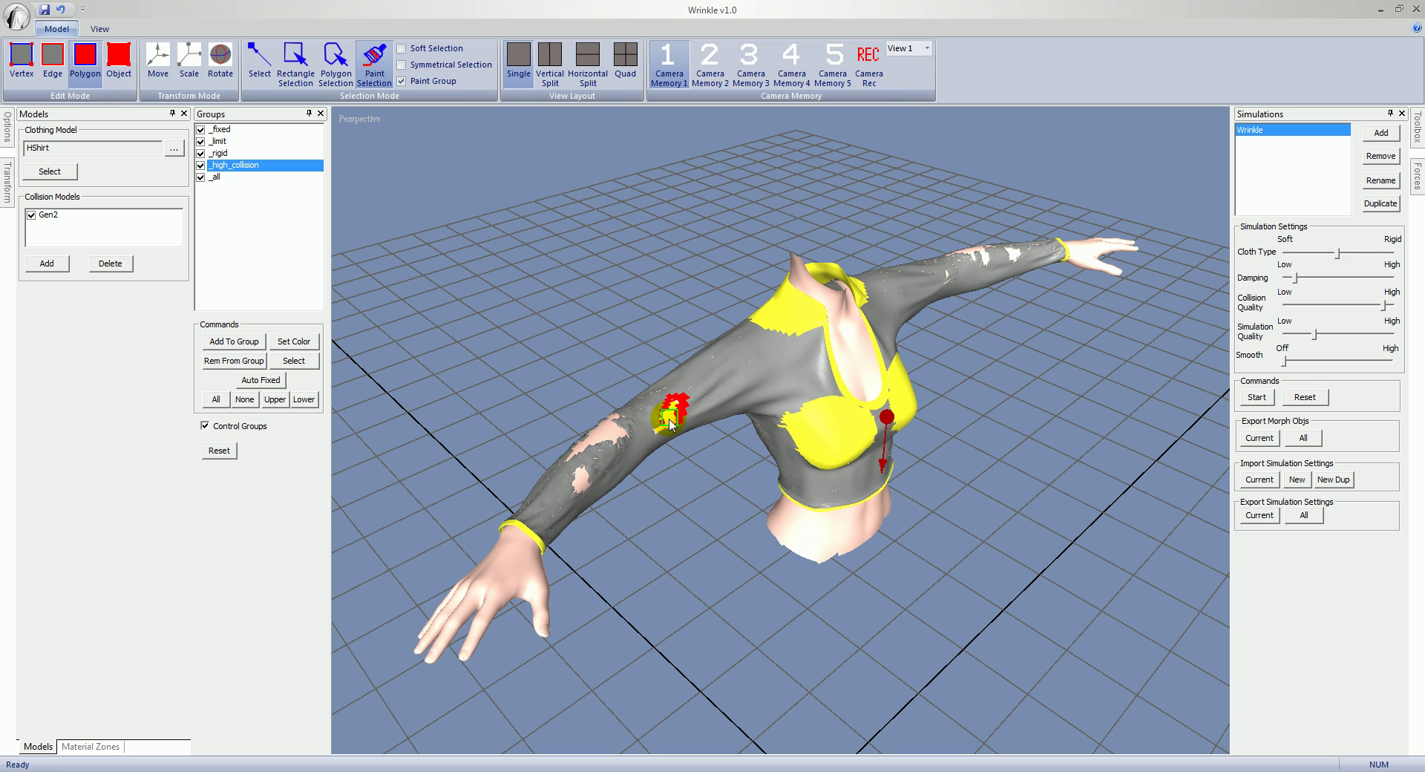
mouse_move(570, 439)
left_mouse_down()
mouse_move(589, 489)
mouse_move(598, 444)
left_mouse_up()
middle_click_drag(598, 444, 683, 453)
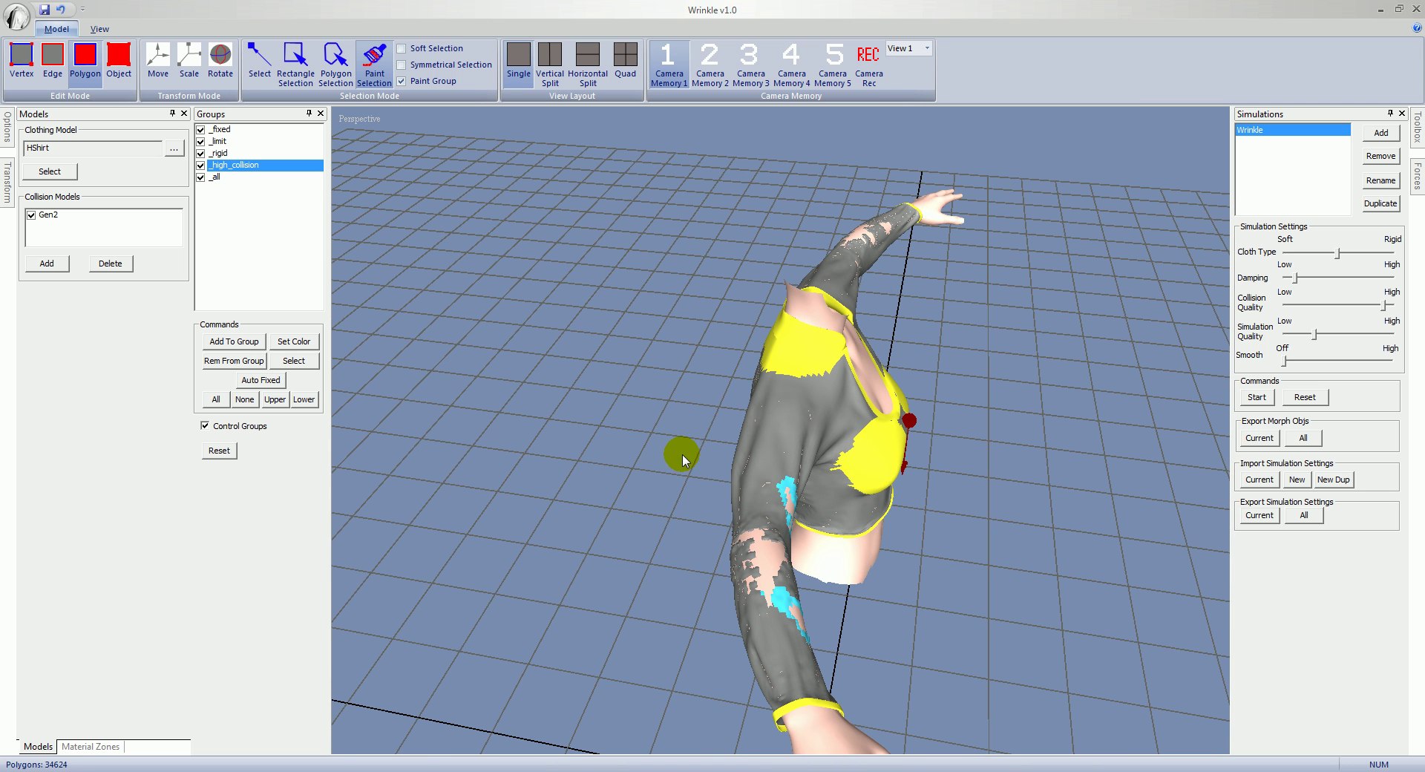
left_click(744, 525)
mouse_move(774, 558)
left_mouse_down()
mouse_move(743, 562)
mouse_move(740, 536)
mouse_move(766, 546)
mouse_move(756, 588)
mouse_move(795, 593)
left_mouse_up()
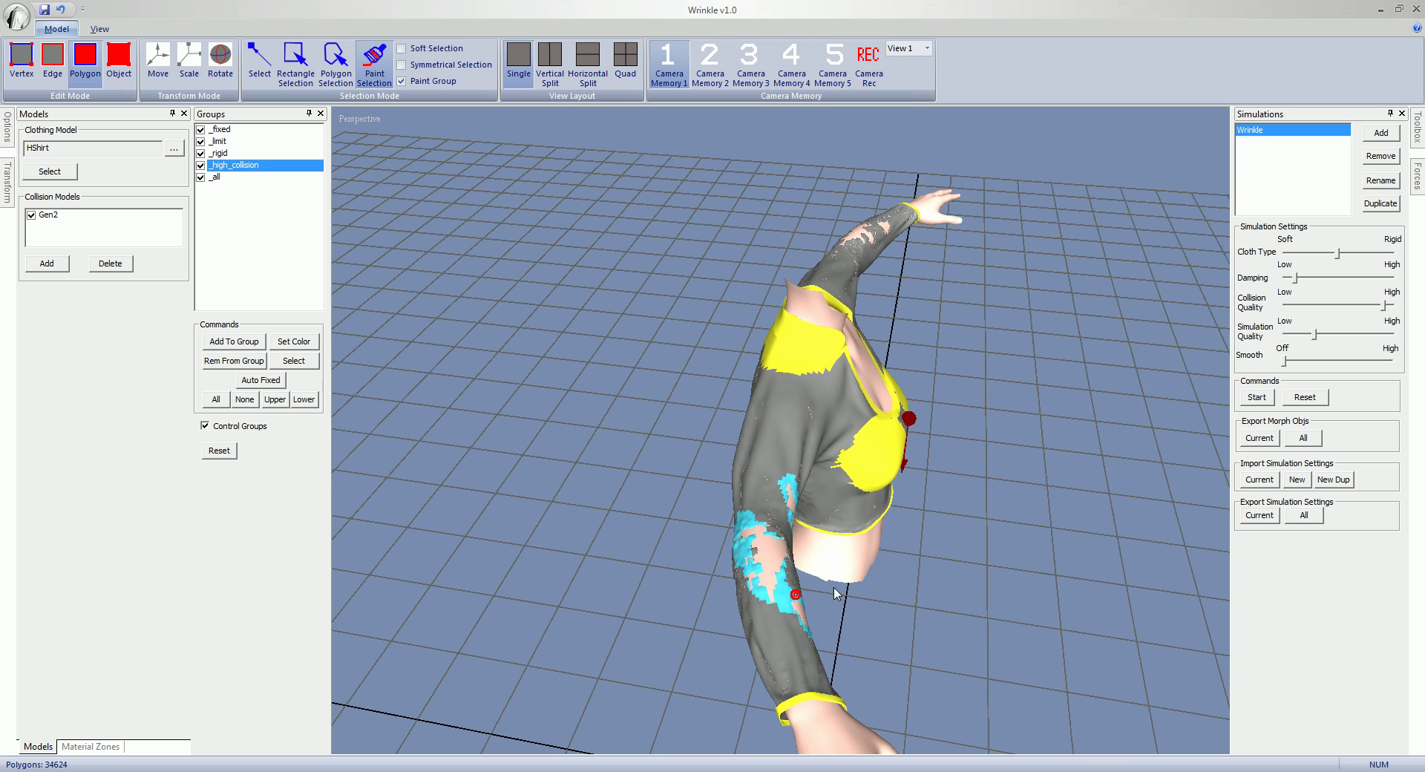
Paint cyan patches on the other sleeve and upper back, then return to Camera Memory 1
middle_click_drag(836, 592, 934, 530)
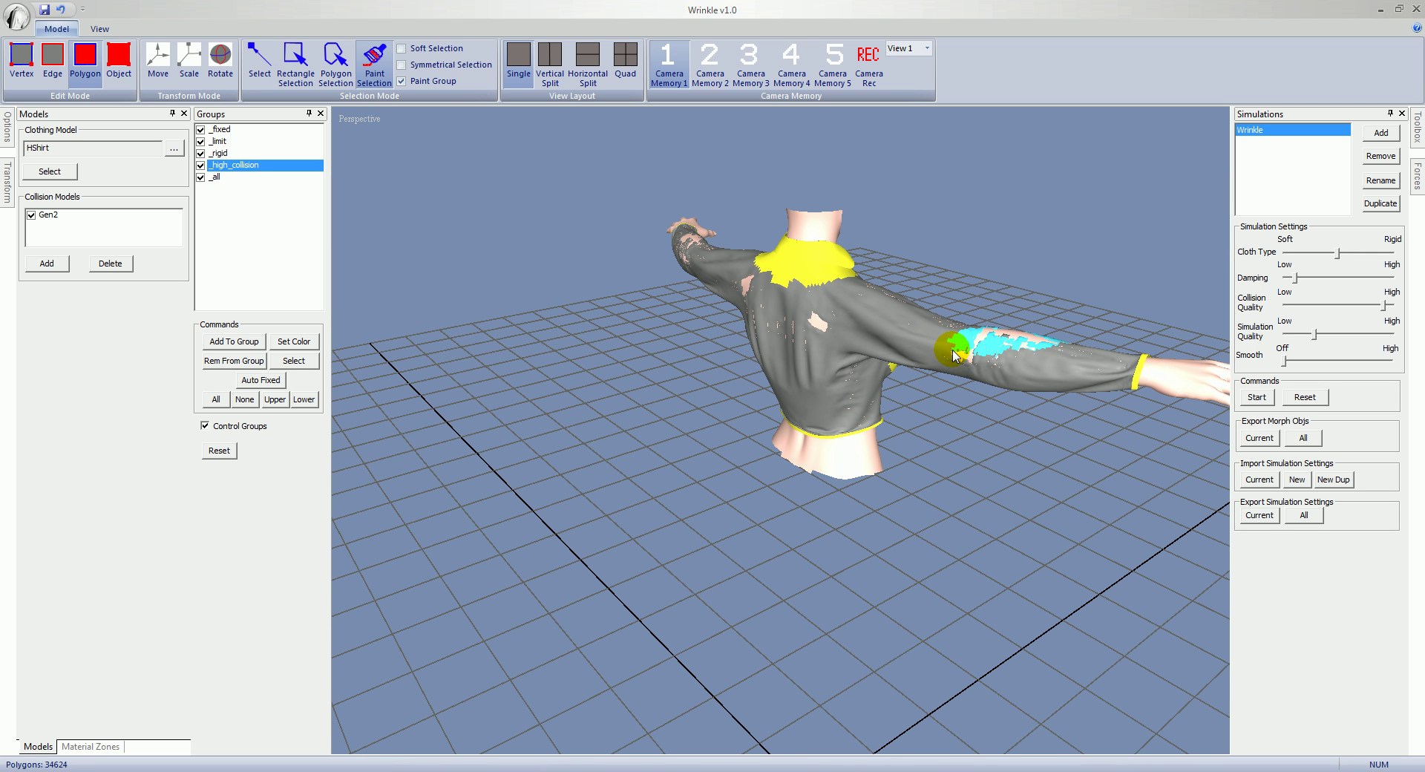
left_click_drag(955, 356, 965, 362)
mouse_move(805, 313)
left_mouse_down()
mouse_move(826, 334)
mouse_move(754, 331)
left_mouse_up()
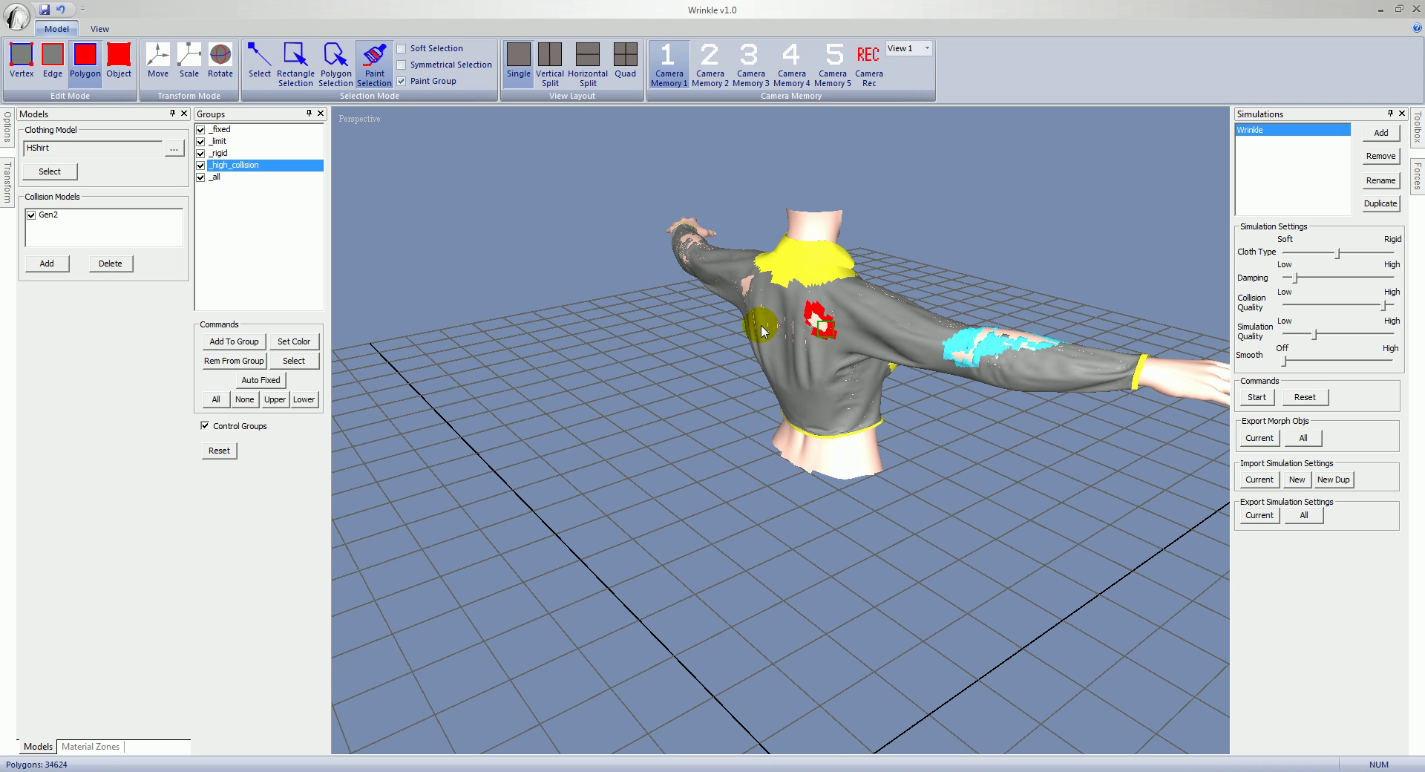
mouse_move(754, 331)
middle_mouse_down()
mouse_move(742, 318)
mouse_move(835, 349)
middle_mouse_up()
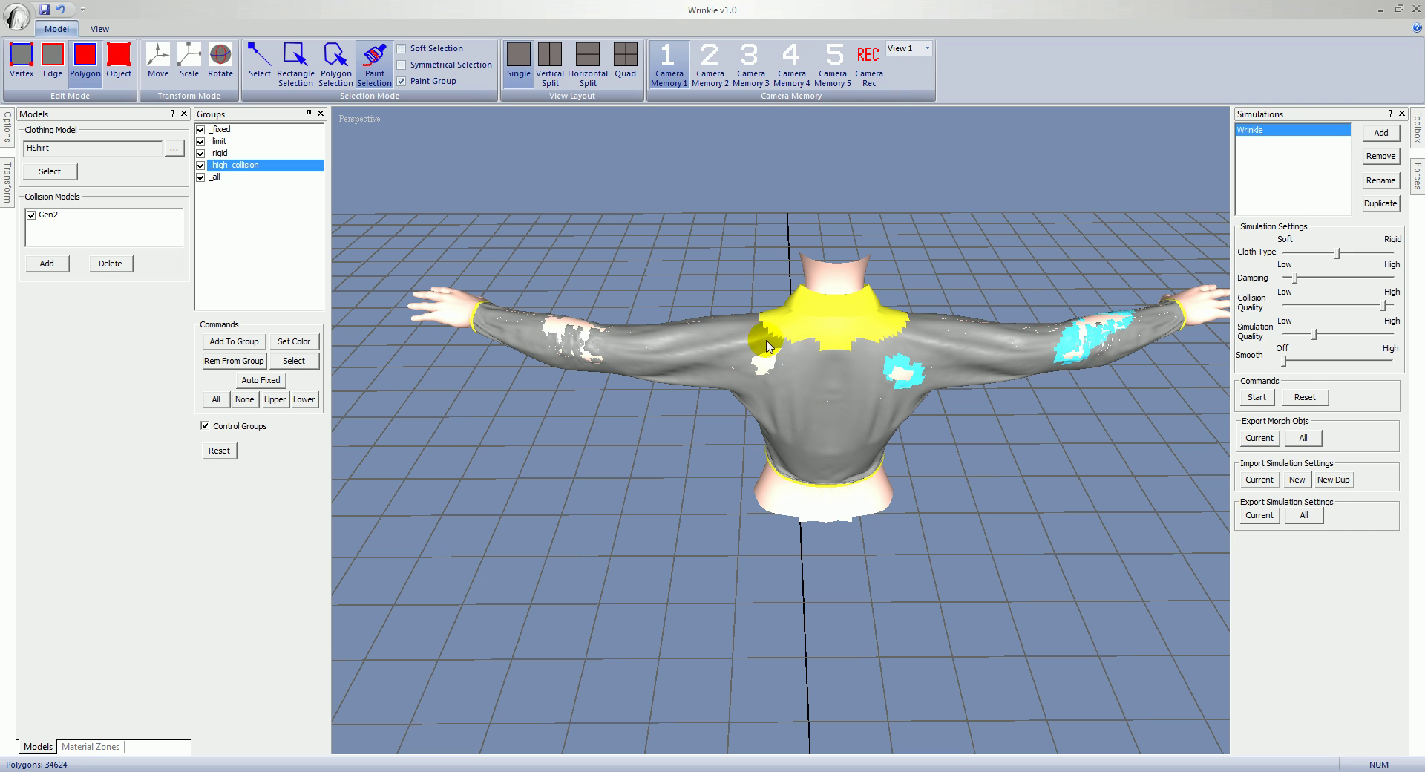
mouse_move(782, 353)
left_mouse_down()
mouse_move(785, 342)
mouse_move(772, 367)
mouse_move(755, 362)
left_mouse_up()
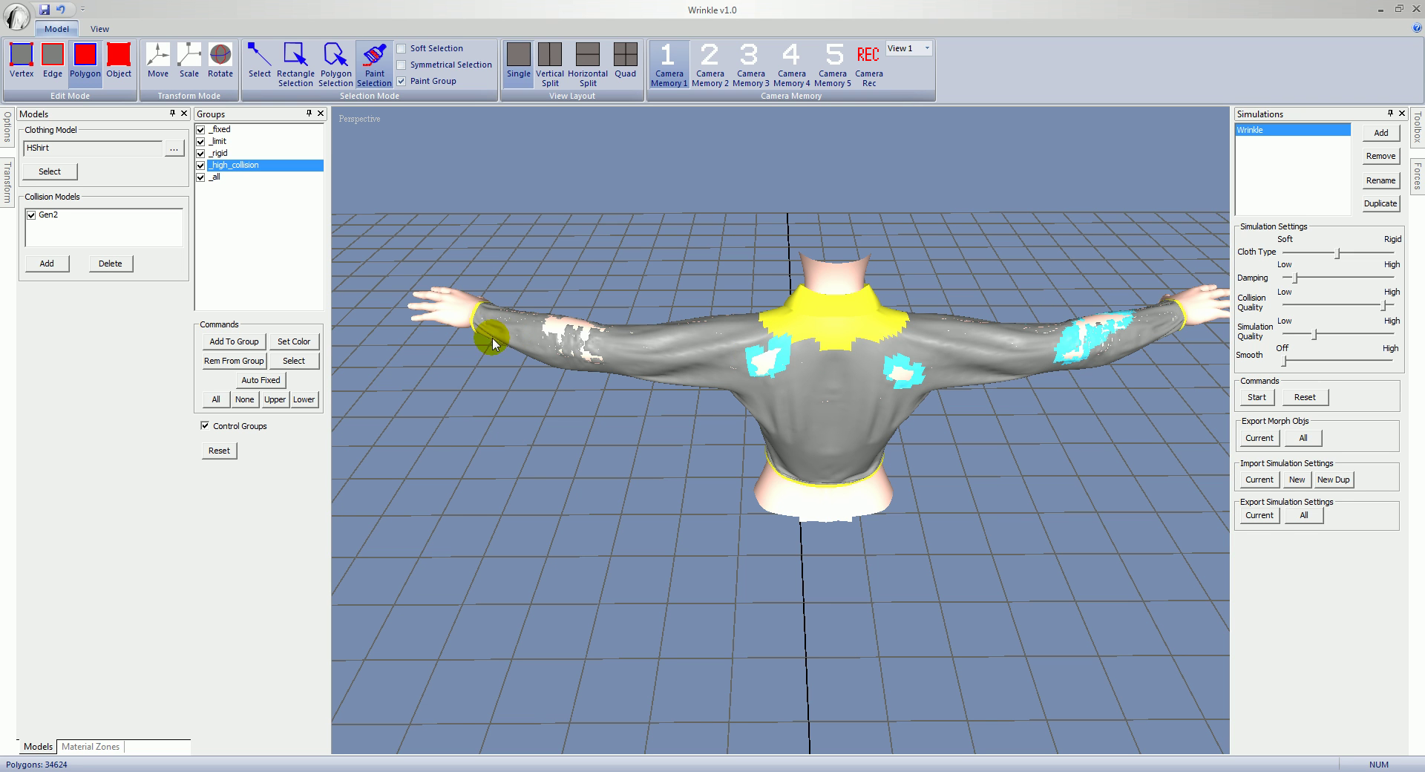
mouse_move(492, 338)
middle_mouse_down()
mouse_move(567, 398)
mouse_move(566, 385)
mouse_move(559, 429)
middle_mouse_up()
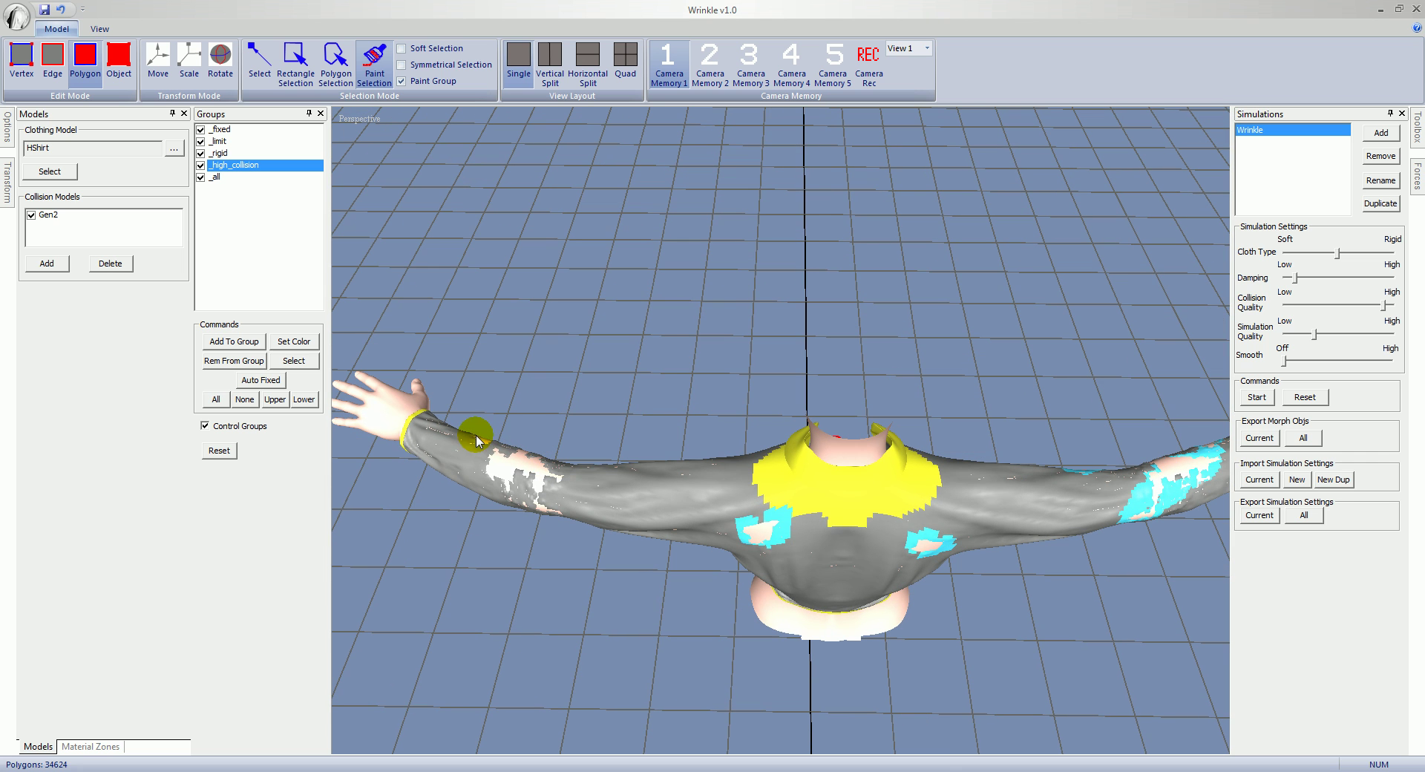
mouse_move(475, 436)
left_mouse_down()
mouse_move(561, 493)
mouse_move(491, 466)
mouse_move(547, 512)
mouse_move(505, 490)
left_mouse_up()
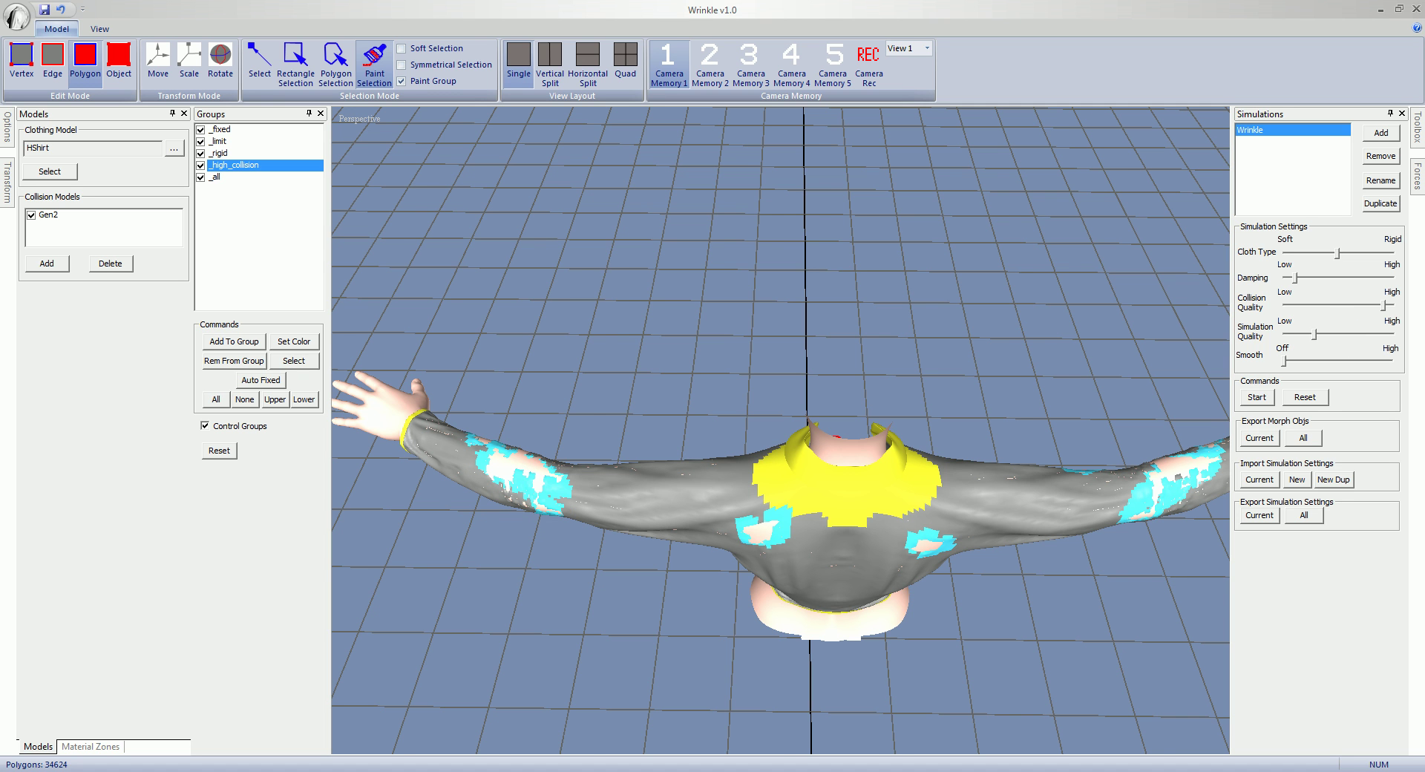
key("1")
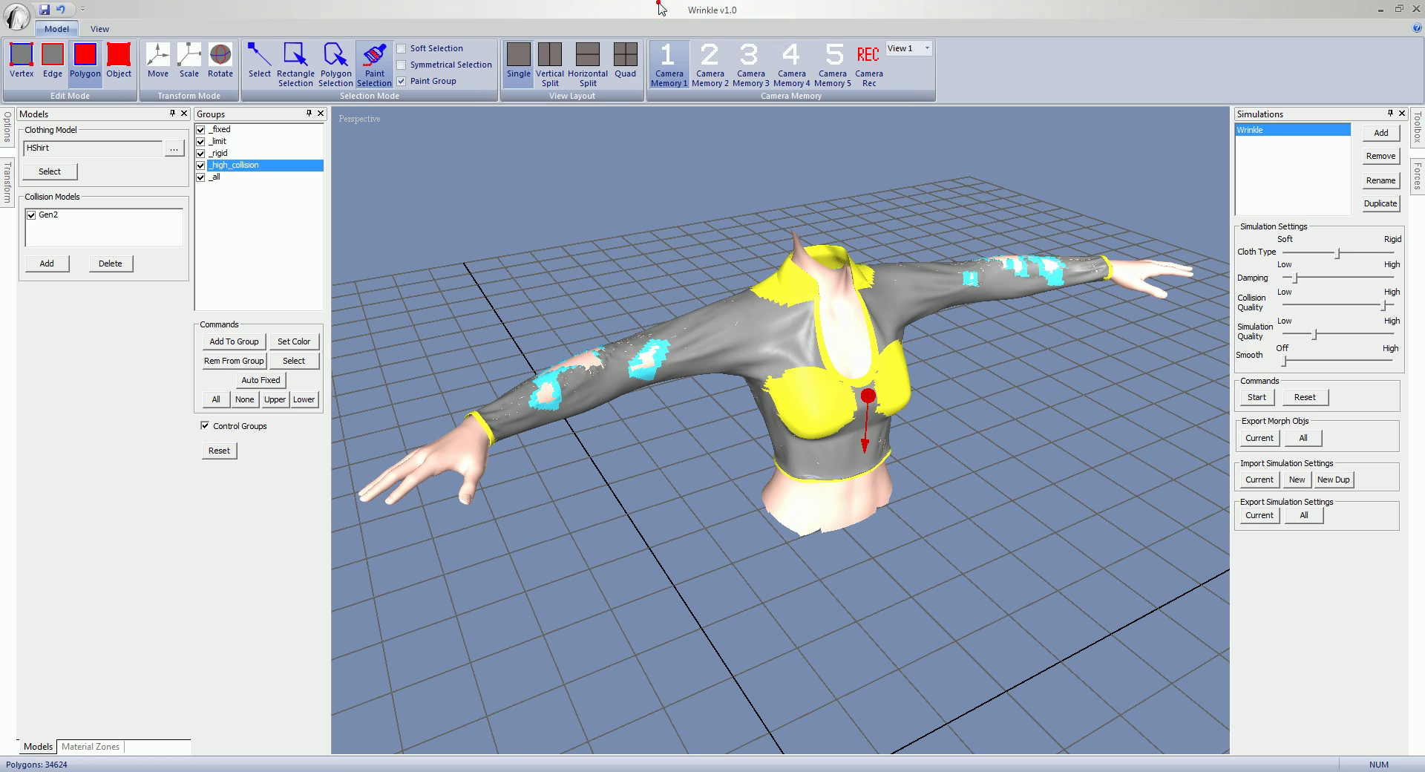
Choose the _fixed group and paint yellow over the cyan patches on the first sleeve
mouse_move(620, 519)
middle_mouse_down()
mouse_move(764, 534)
mouse_move(785, 514)
mouse_move(559, 502)
mouse_move(619, 536)
middle_mouse_up()
left_click(221, 129)
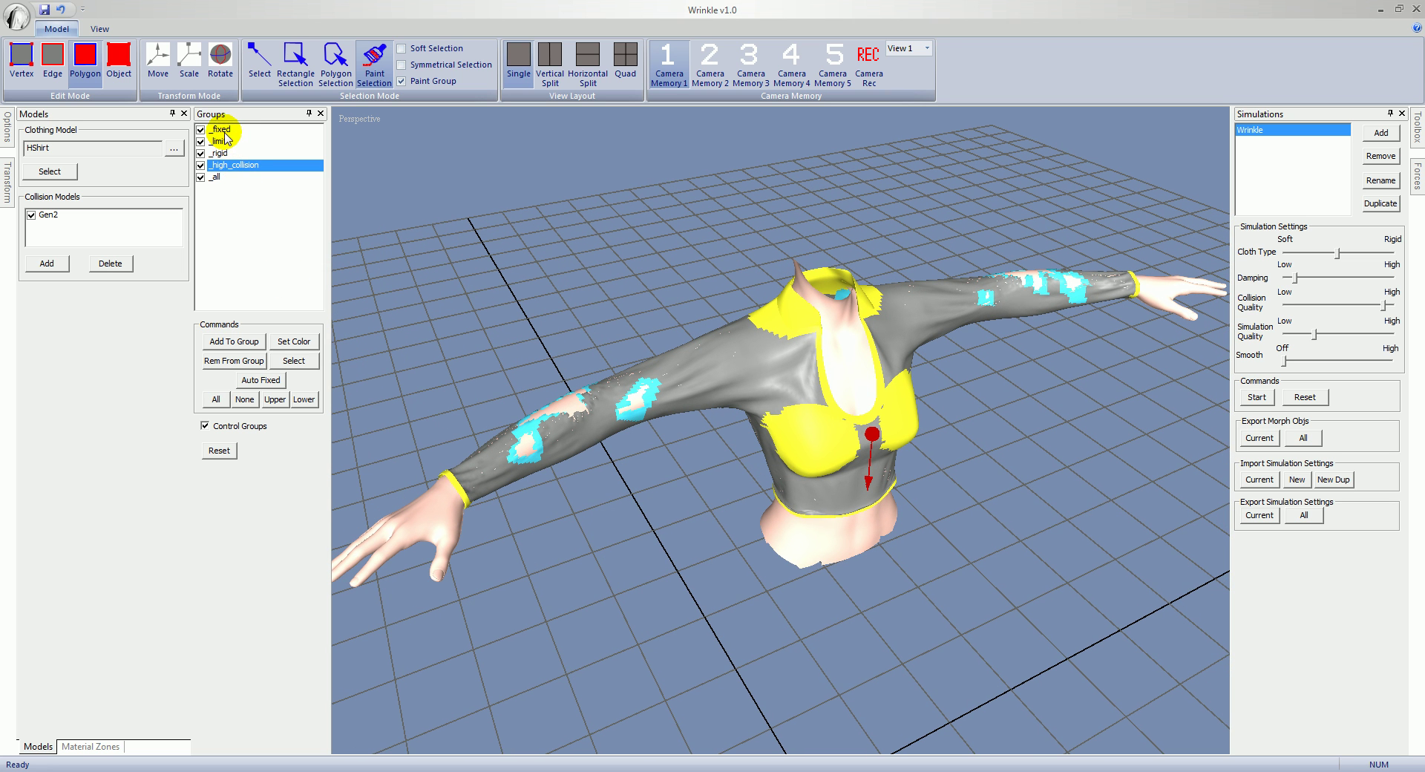
mouse_move(662, 528)
middle_mouse_down()
mouse_move(665, 544)
mouse_move(682, 539)
middle_mouse_up()
left_click(660, 431)
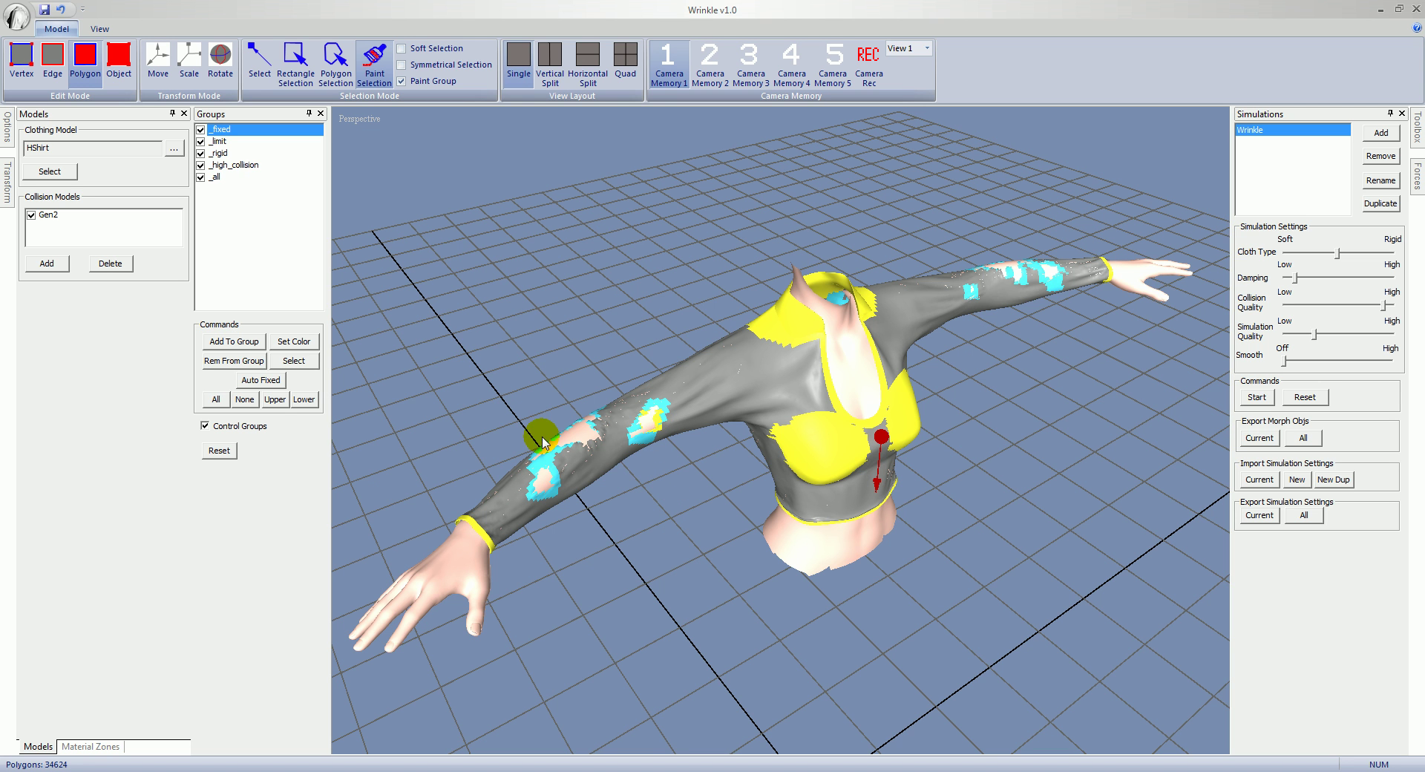
mouse_move(625, 480)
middle_mouse_down()
mouse_move(665, 528)
mouse_move(637, 510)
mouse_move(726, 534)
mouse_move(735, 583)
middle_mouse_up()
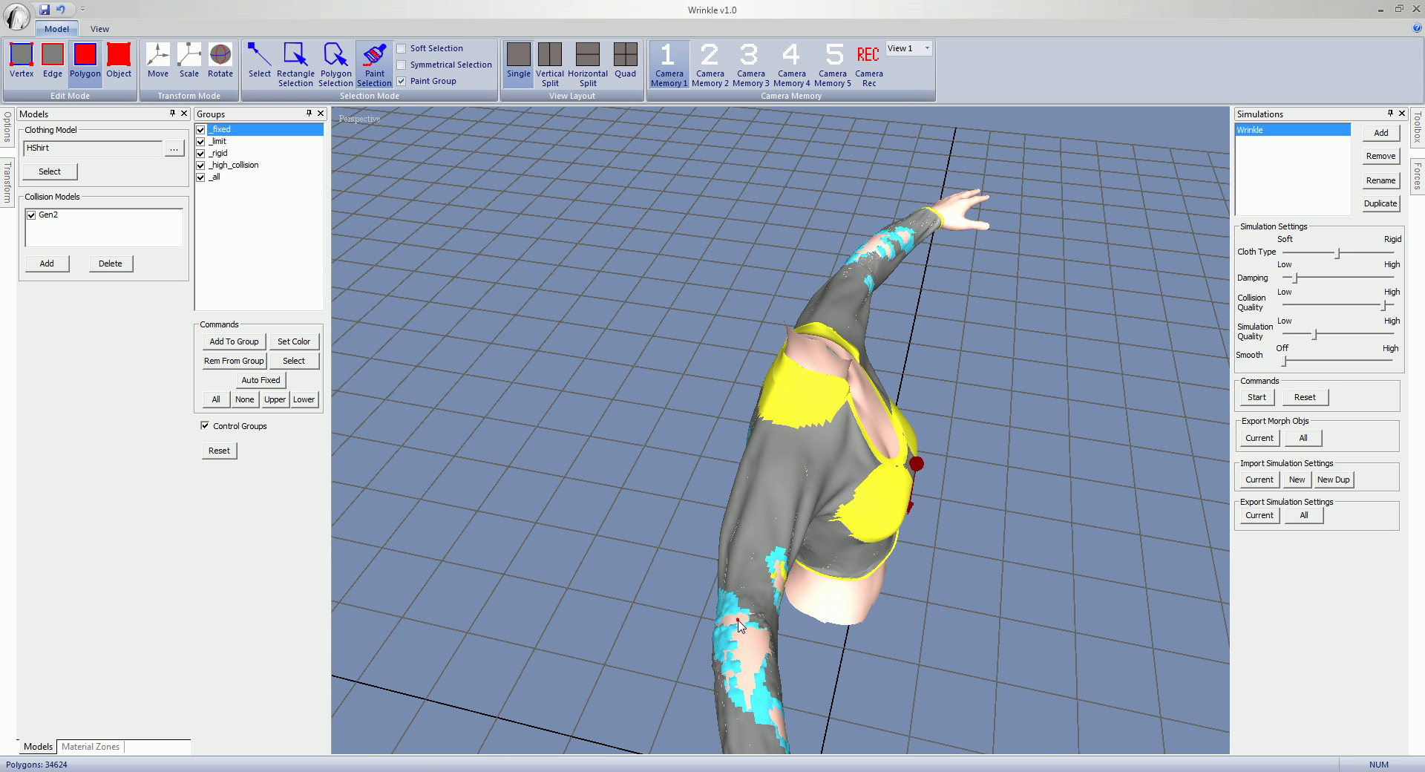
left_click_drag(747, 633, 752, 675)
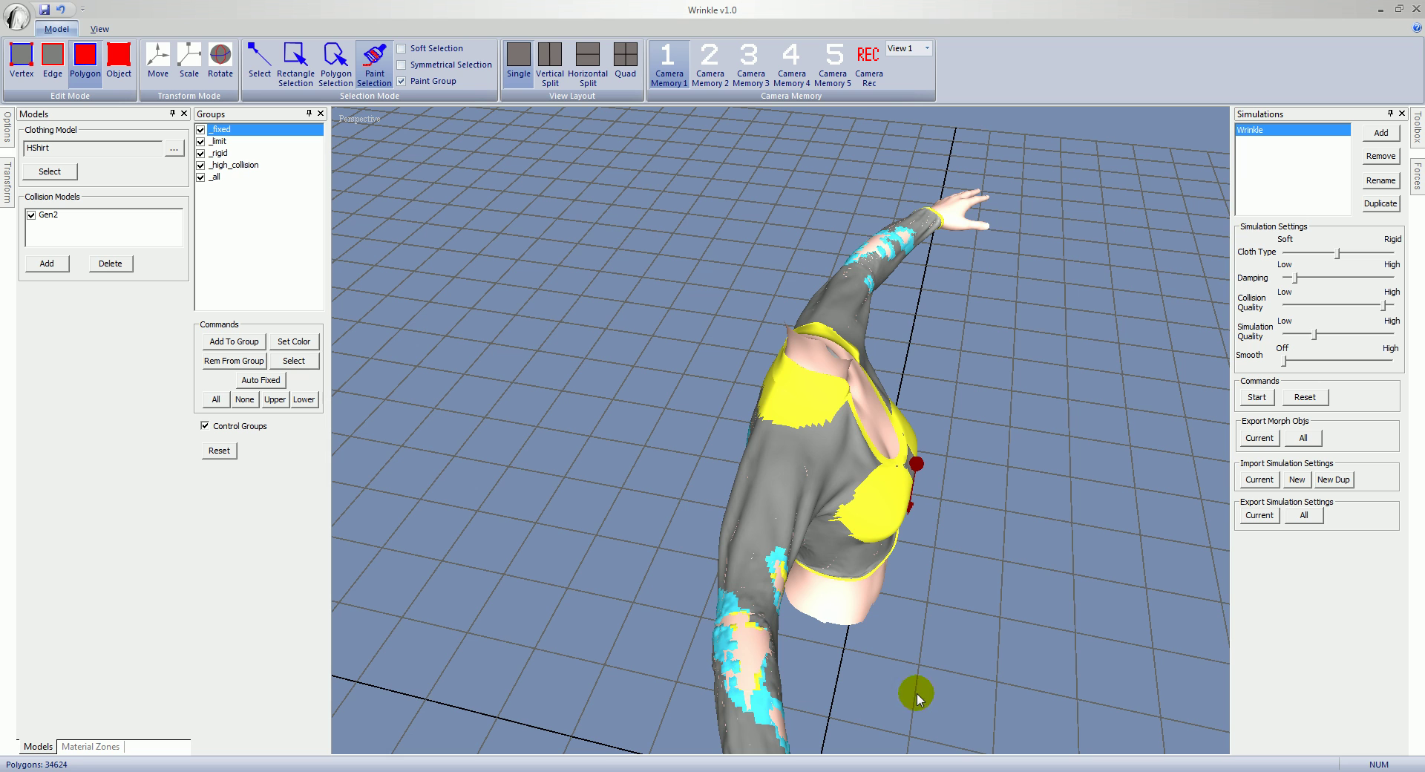
middle_click_drag(913, 683, 823, 676)
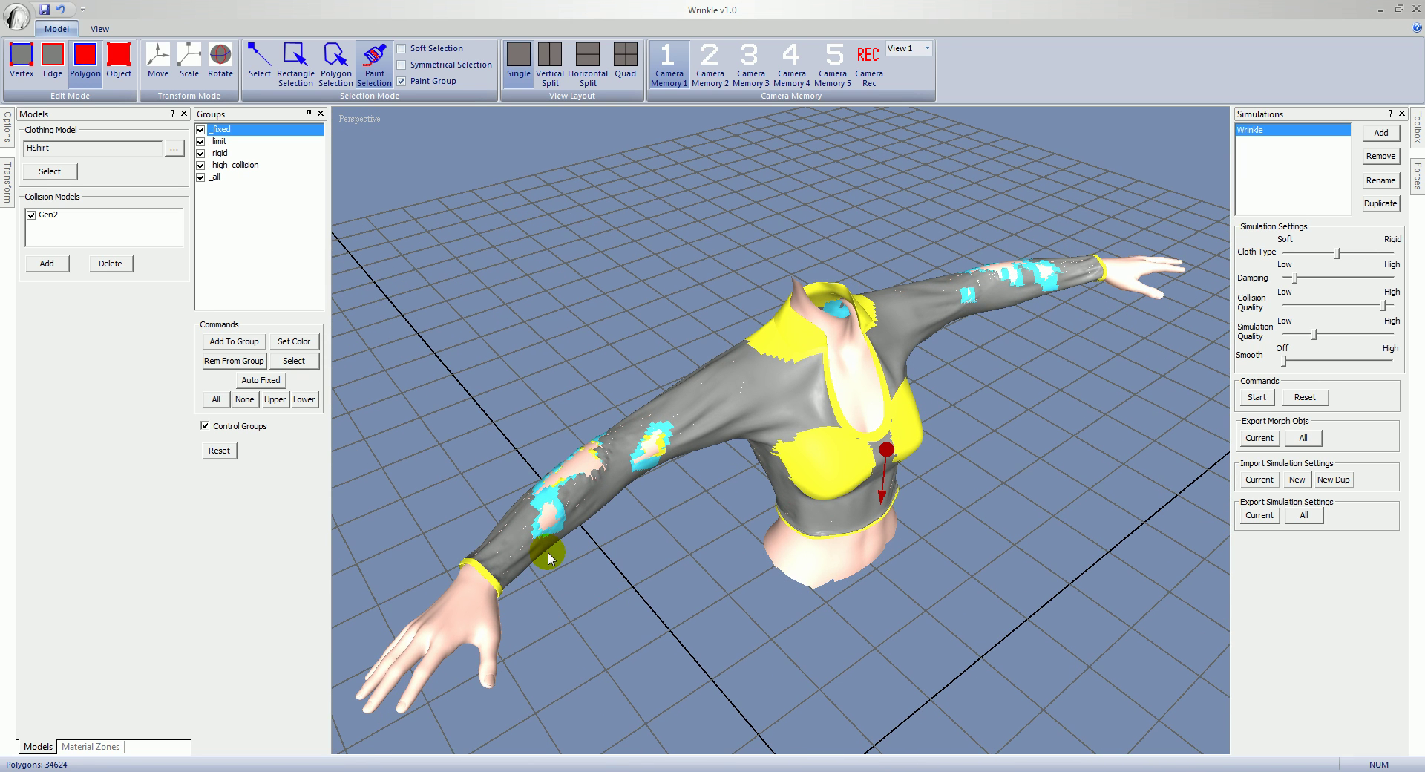
left_click_drag(551, 509, 555, 530)
Paint the other forearm and both back cyan patches into _fixed, then inspect from the front
middle_click_drag(1017, 514, 985, 613)
middle_click_drag(1066, 660, 859, 614)
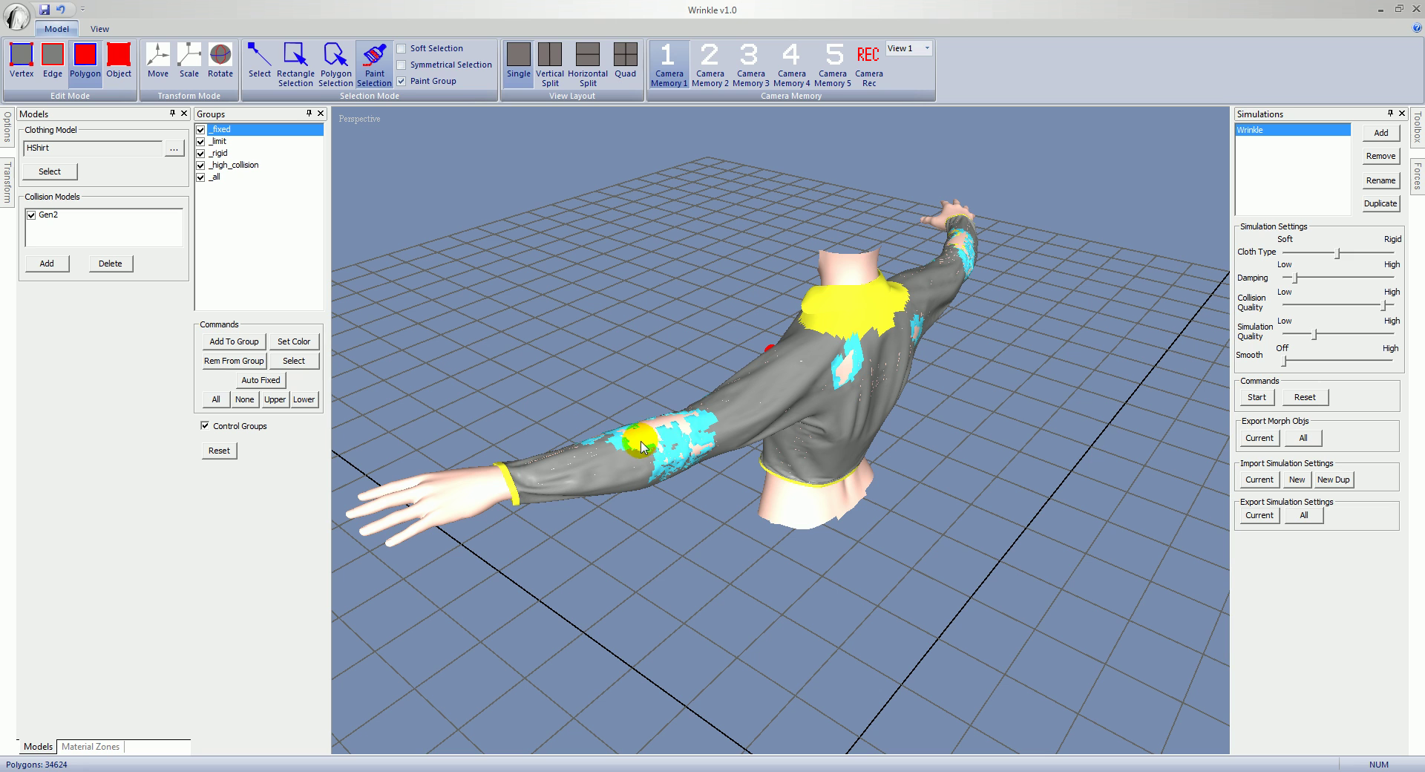
mouse_move(640, 440)
left_mouse_down()
mouse_move(661, 423)
mouse_move(693, 431)
mouse_move(702, 453)
left_mouse_up()
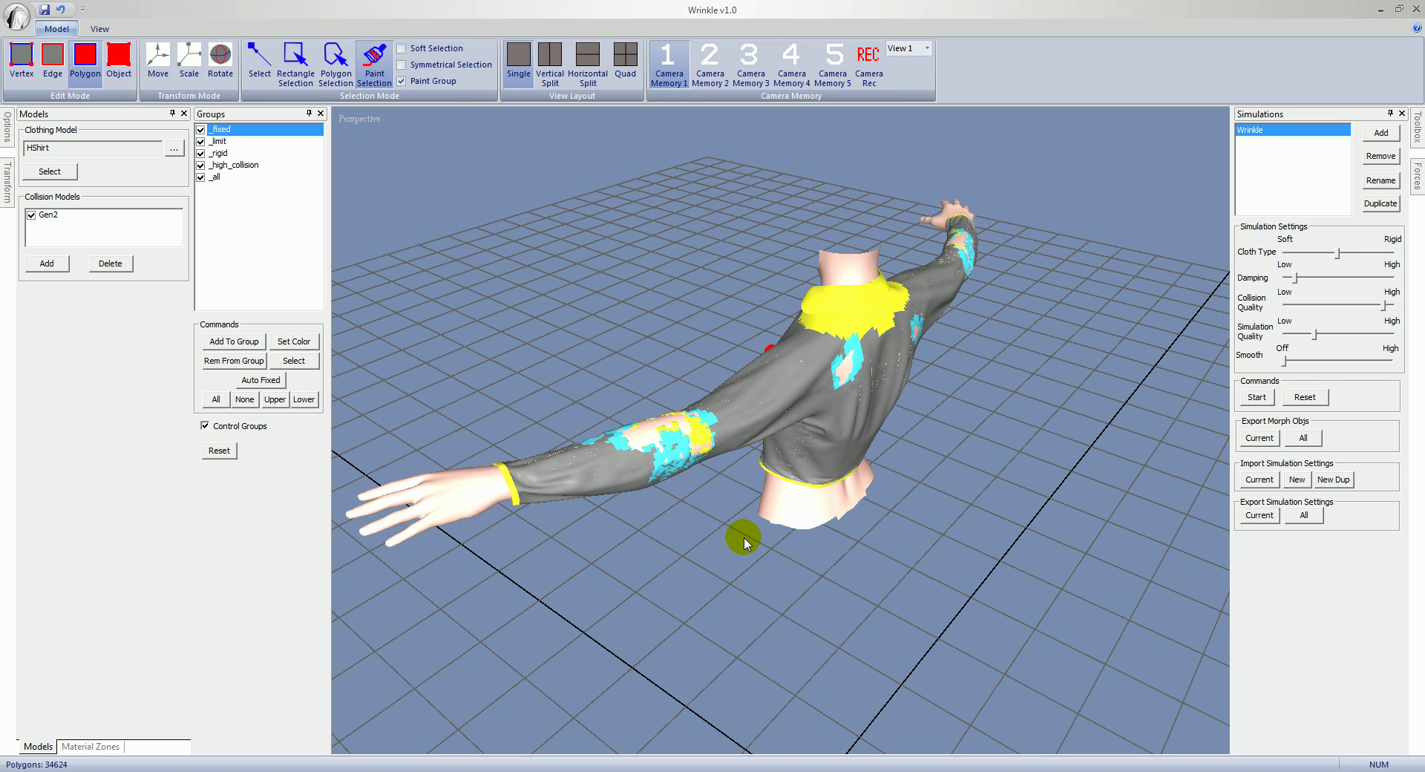
middle_click_drag(735, 555, 629, 550)
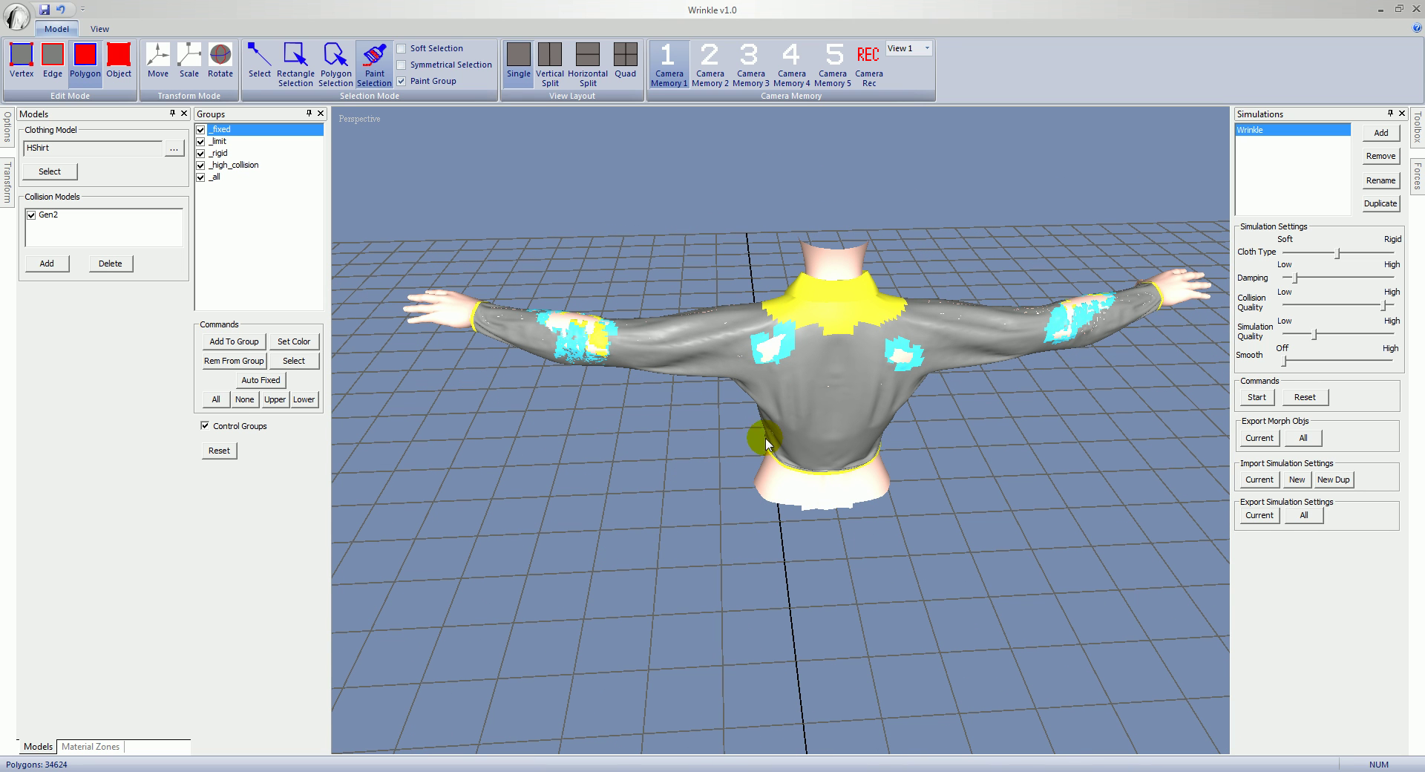
left_click(900, 353)
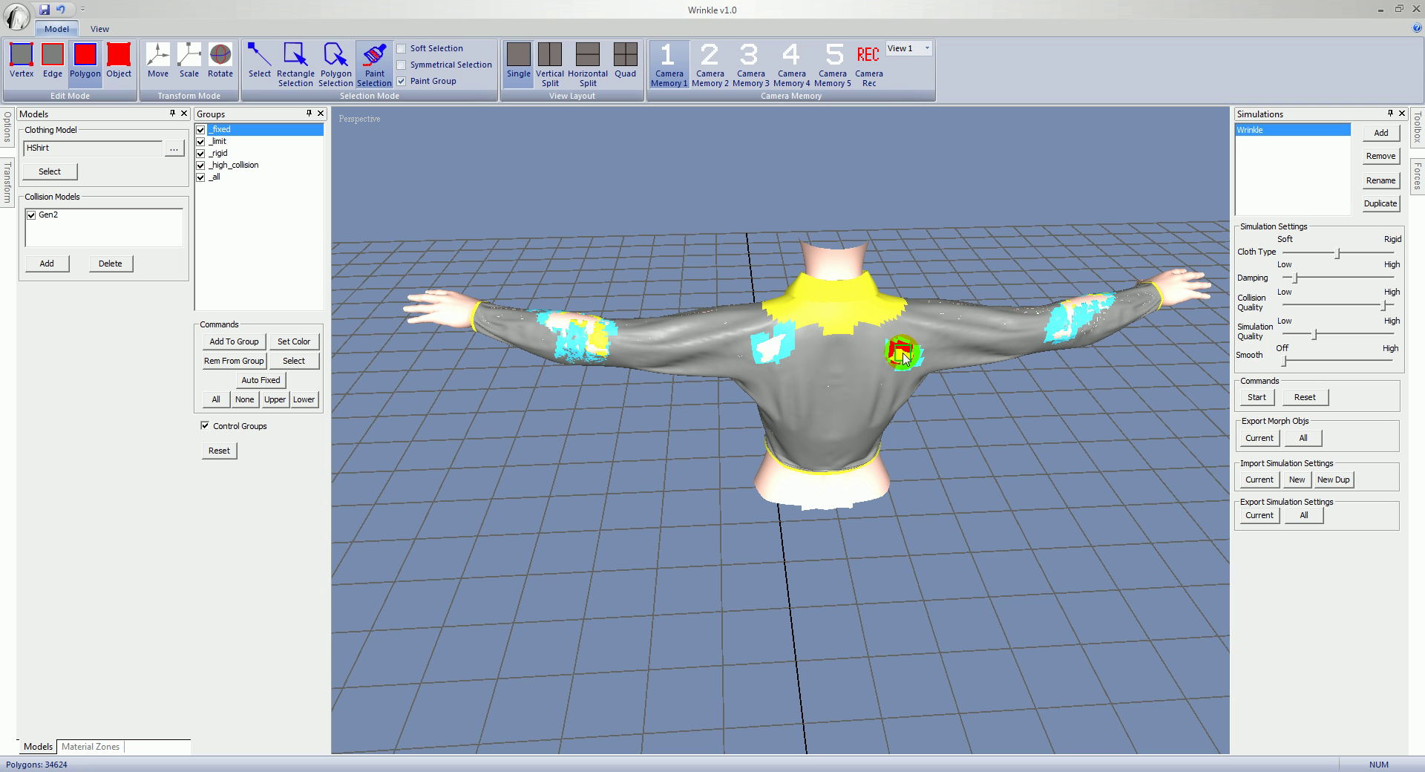
left_click(781, 347)
middle_click_drag(604, 436, 1085, 446)
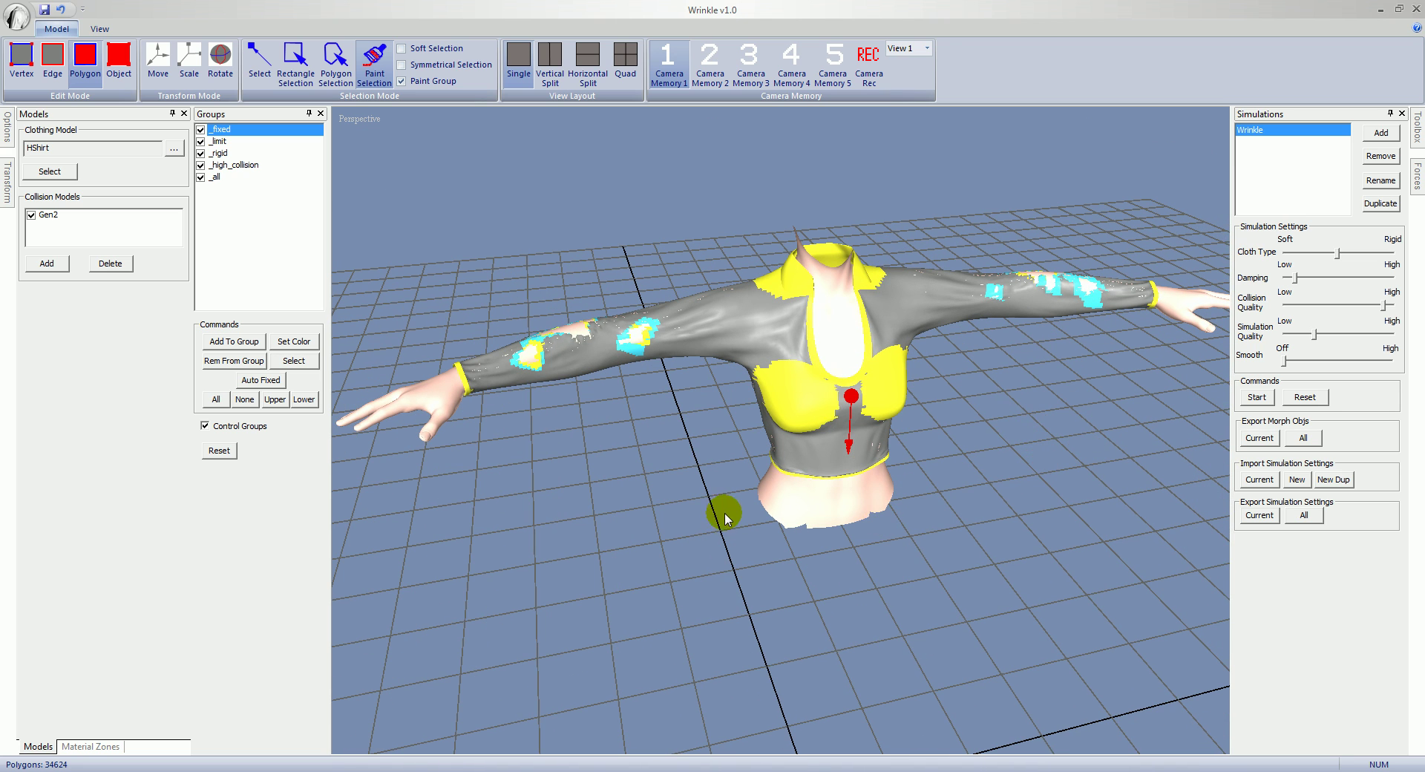
mouse_move(668, 518)
middle_mouse_down()
mouse_move(728, 522)
mouse_move(688, 521)
middle_mouse_up()
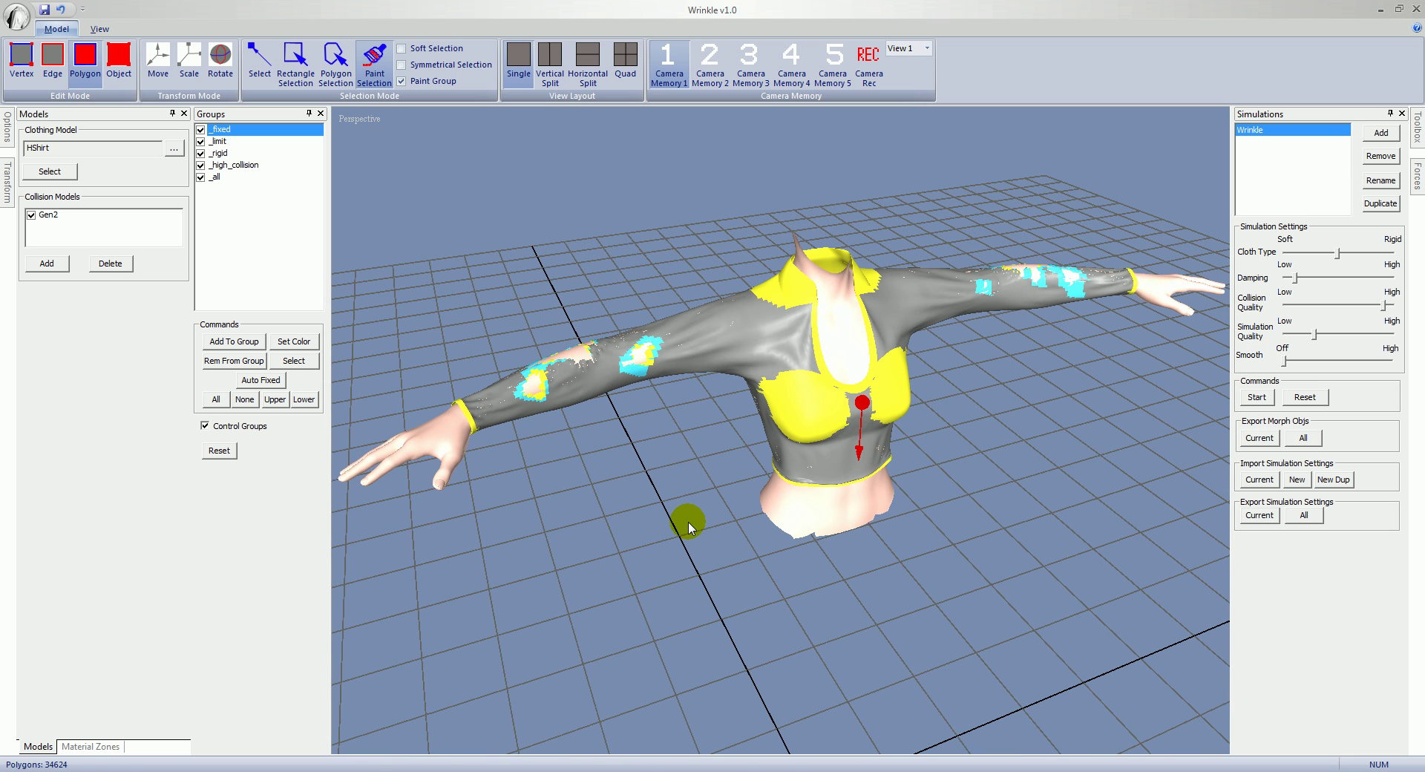
Hide Gen2 to inspect the shirt's groups alone, then restore it and return to plain selection
left_click(31, 216)
left_click(477, 484)
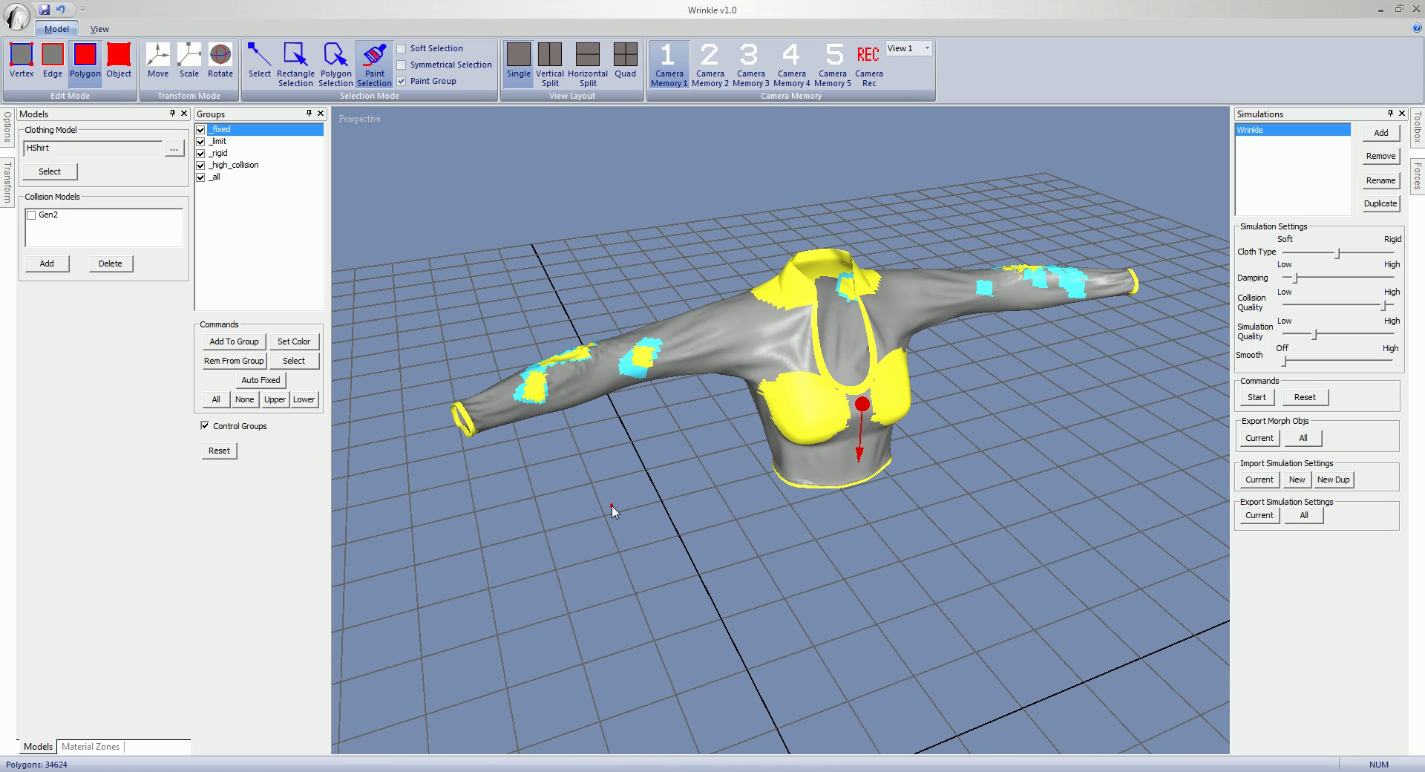
mouse_move(612, 506)
middle_mouse_down()
mouse_move(740, 498)
mouse_move(852, 518)
mouse_move(947, 506)
mouse_move(607, 506)
mouse_move(447, 448)
mouse_move(290, 470)
mouse_move(288, 491)
mouse_move(598, 487)
middle_mouse_up()
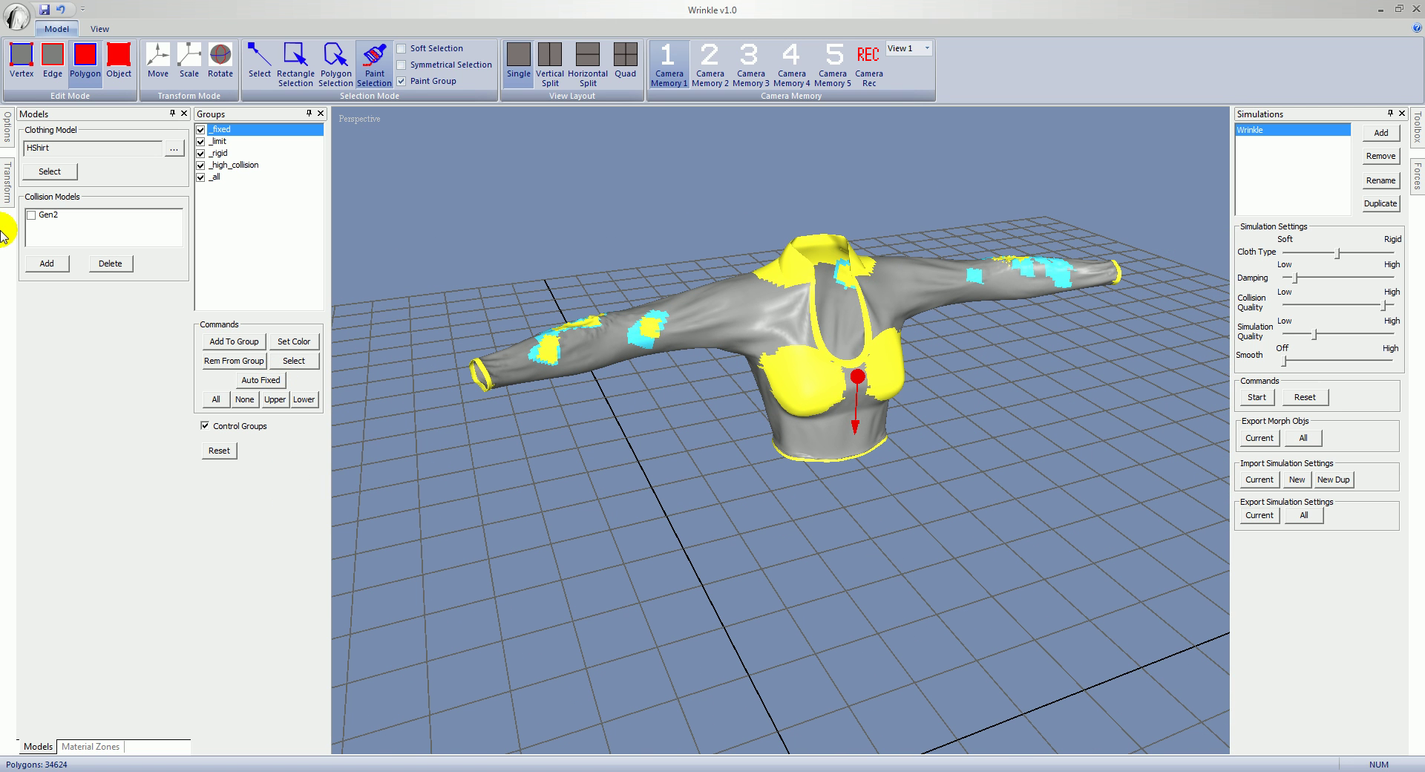
left_click(30, 215)
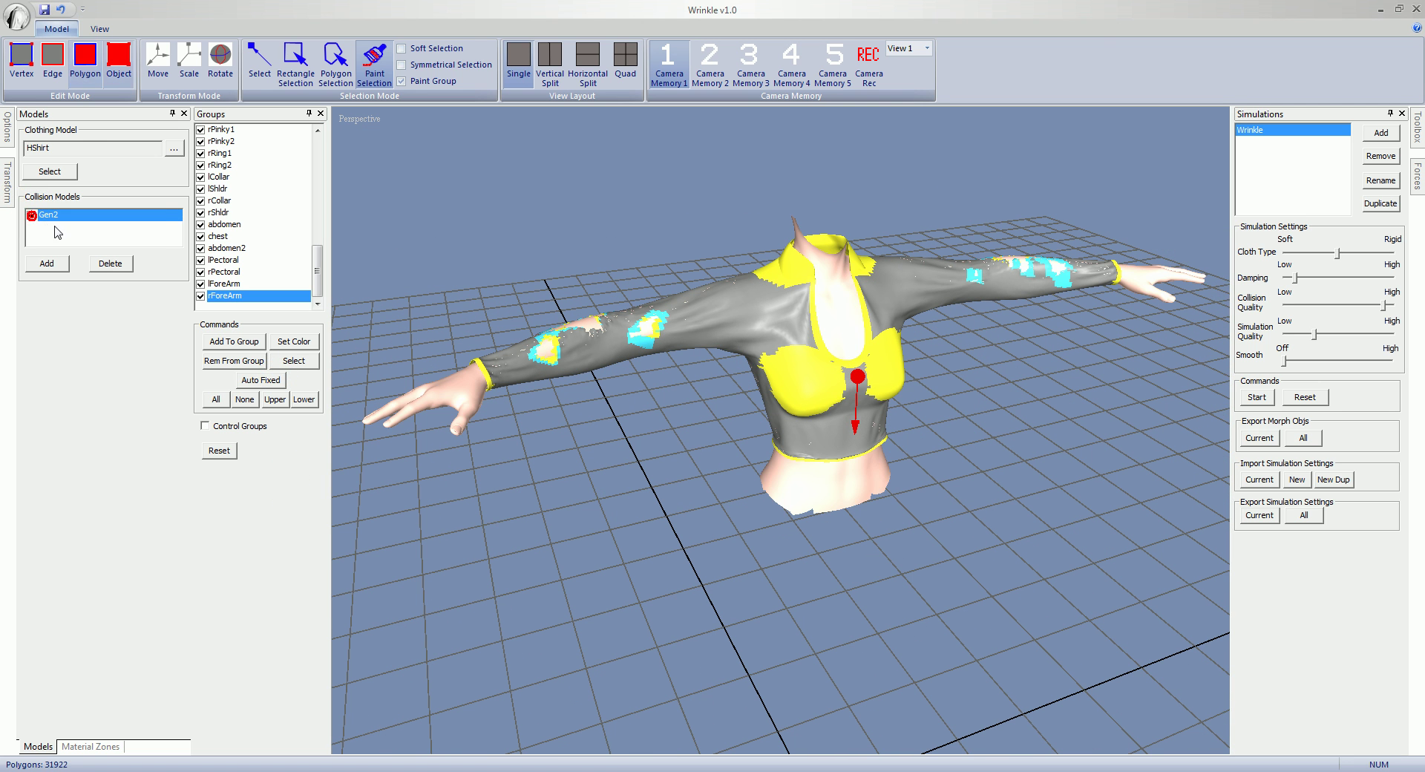
left_click(50, 173)
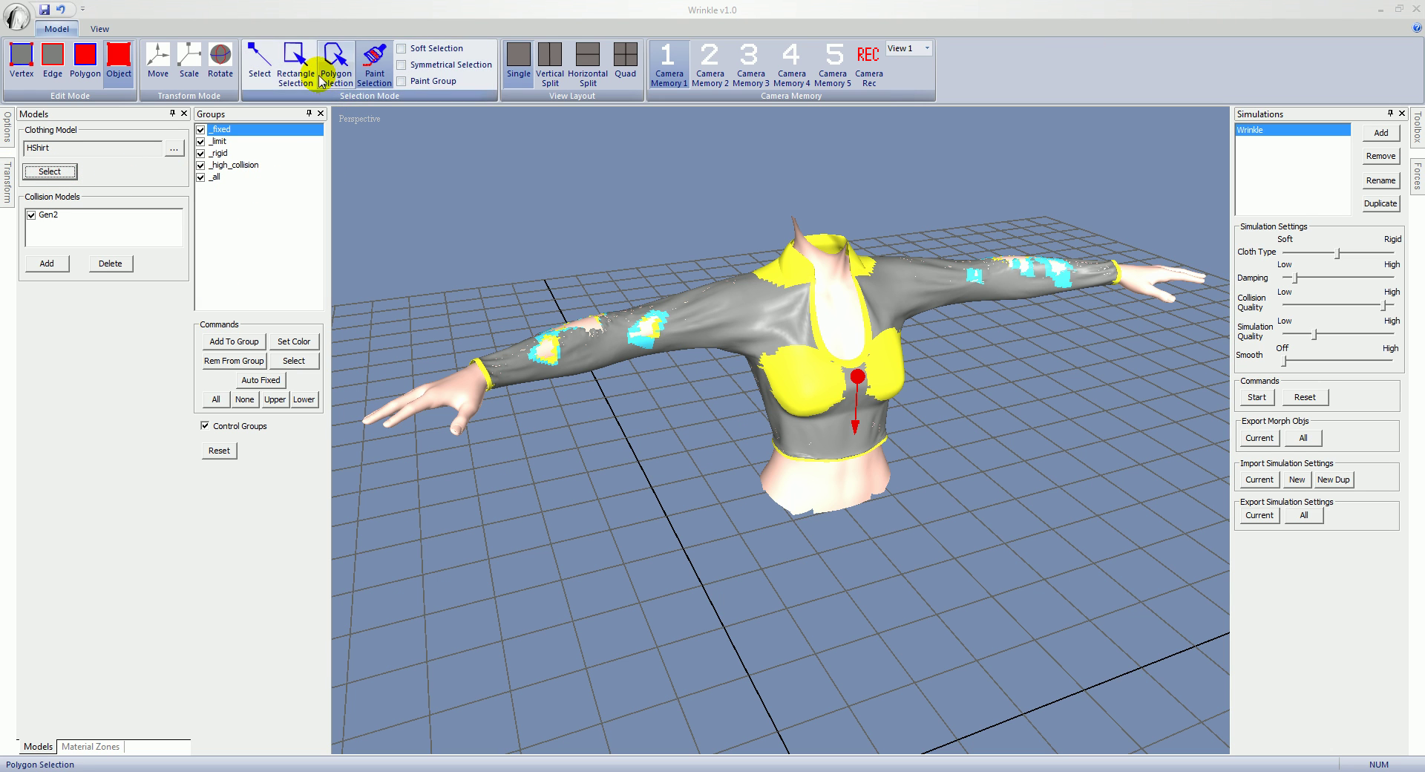
left_click(259, 60)
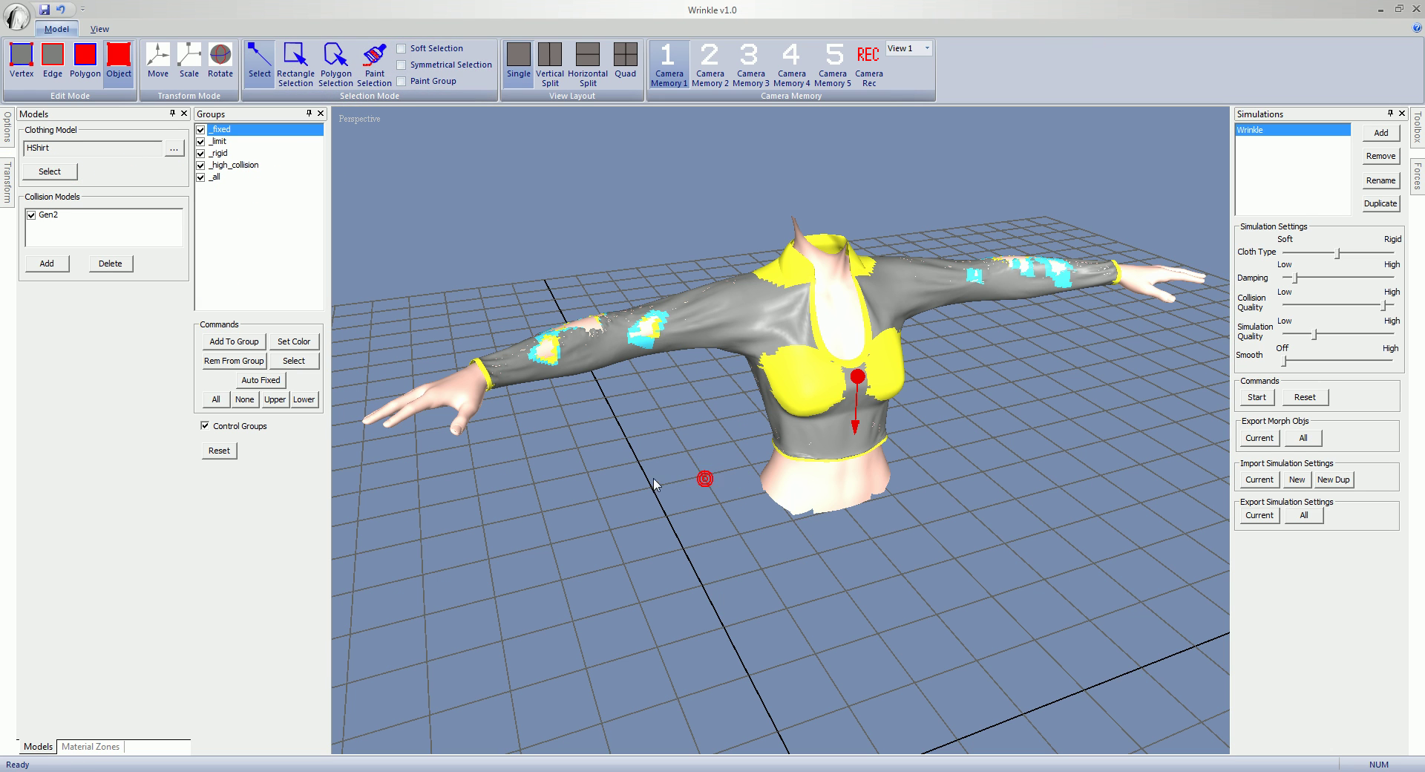
left_click_drag(655, 484, 702, 486)
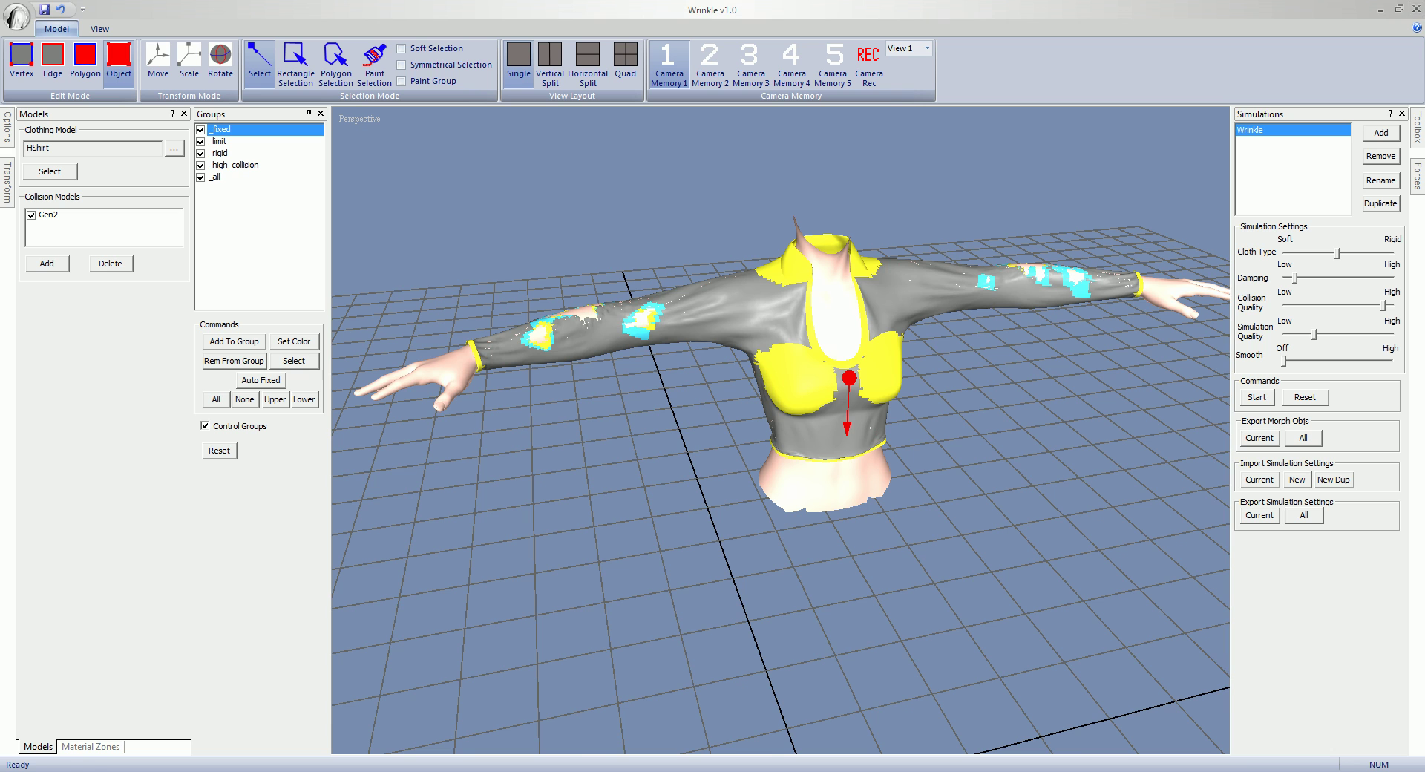
From the shirt's back, extend the cyan high-collision patch further over the sleeve
middle_click_drag(1114, 126, 1043, 117)
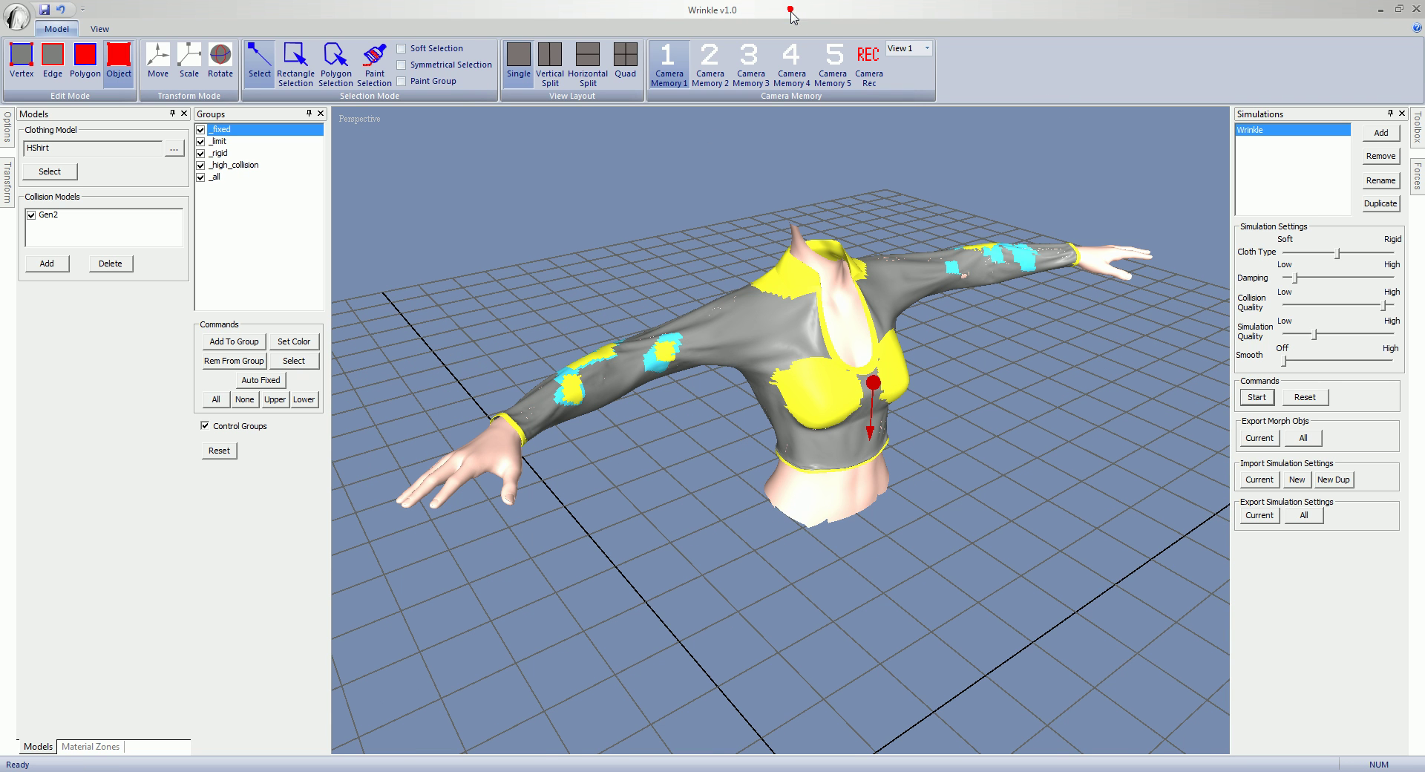
middle_click_drag(524, 297, 816, 299)
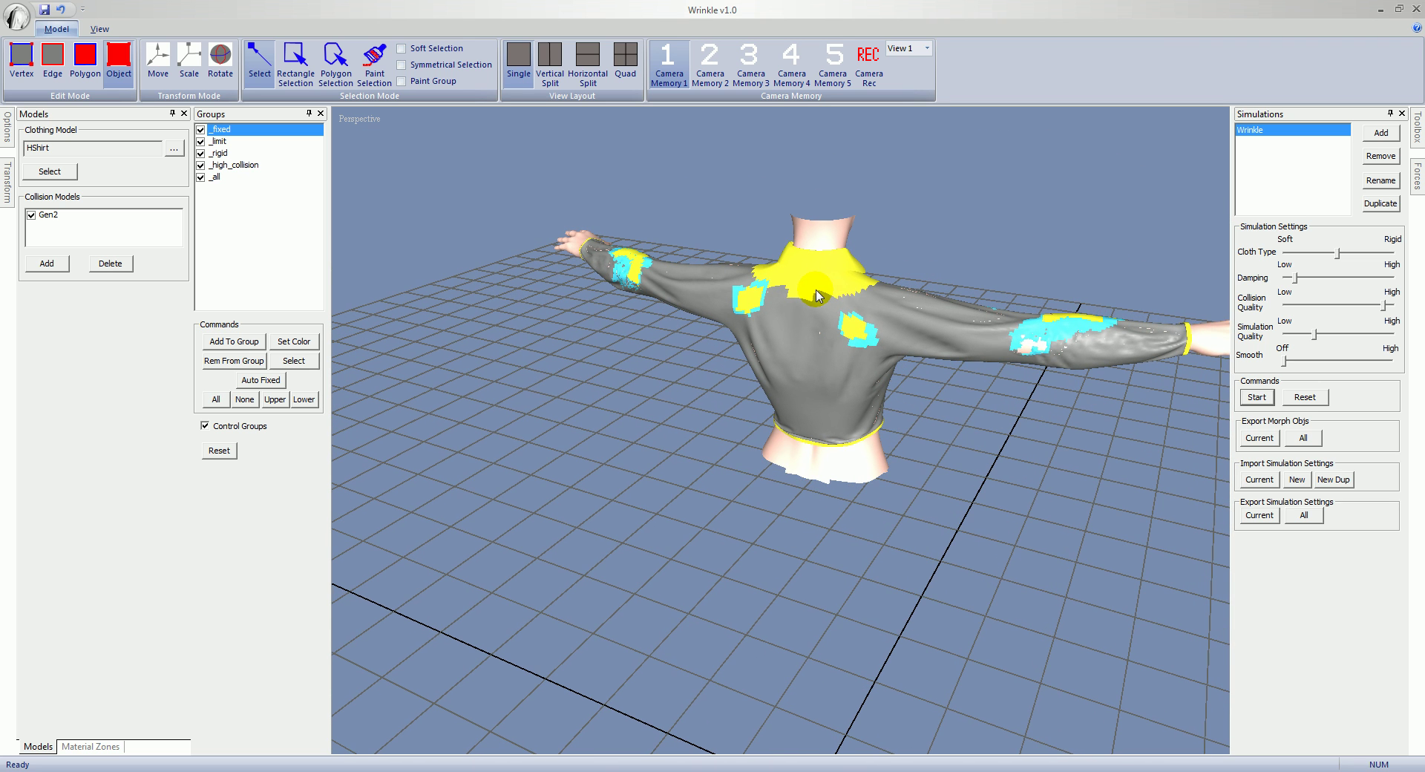
mouse_move(1018, 338)
left_mouse_down()
mouse_move(1075, 336)
mouse_move(1005, 335)
mouse_move(1037, 352)
left_mouse_up()
Orbit and zoom around the shirt's front to inspect the painted sleeve closely
middle_click_drag(1044, 434, 747, 541)
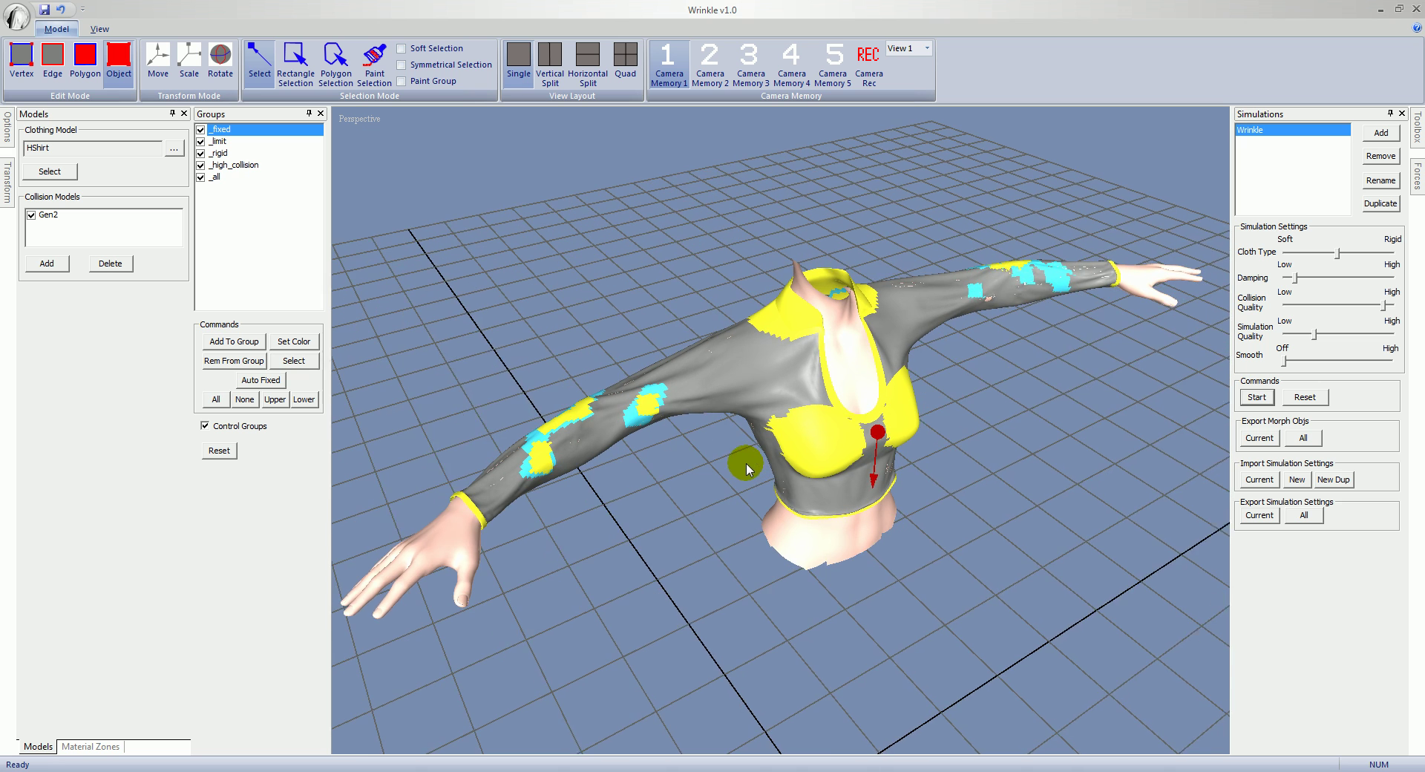
scroll(1070, 314, "up", 2)
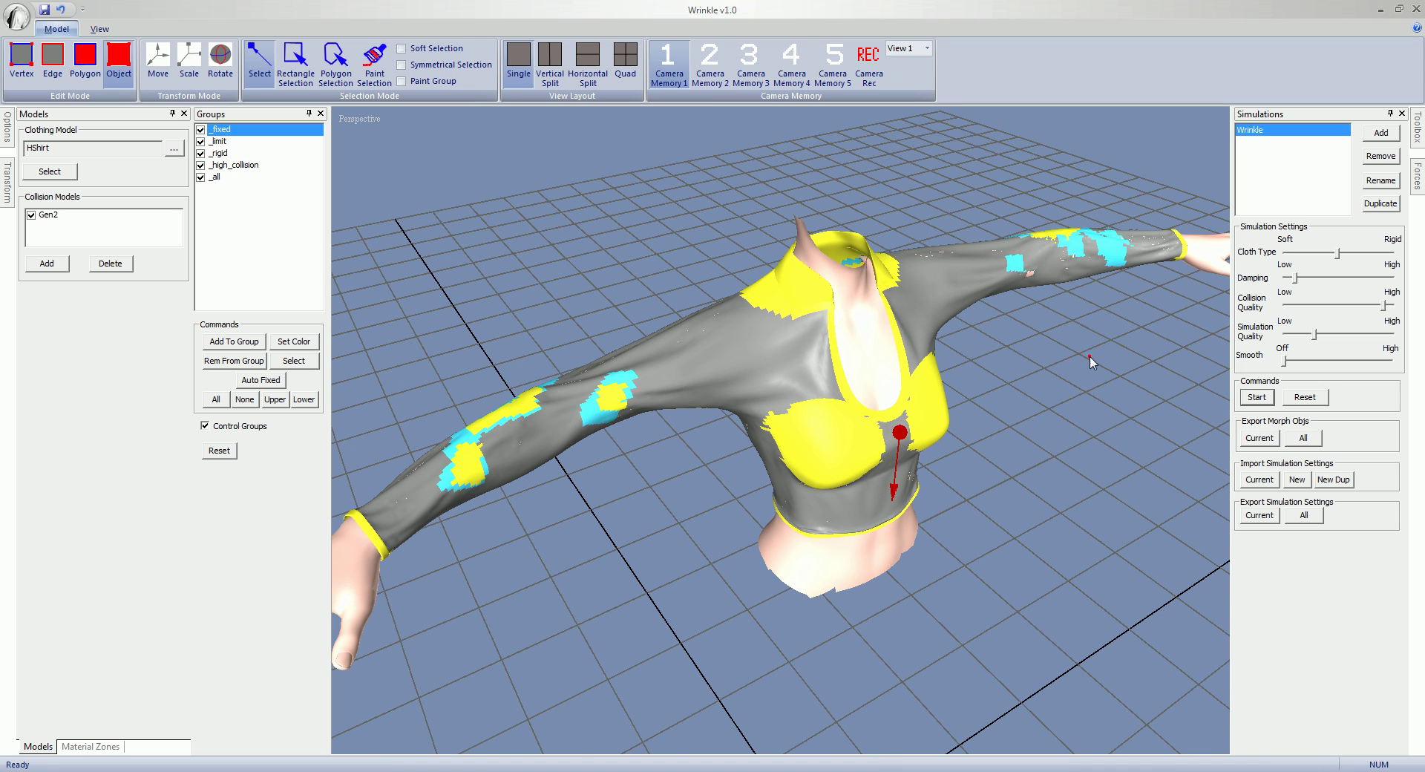
middle_click_drag(1079, 328, 1024, 359)
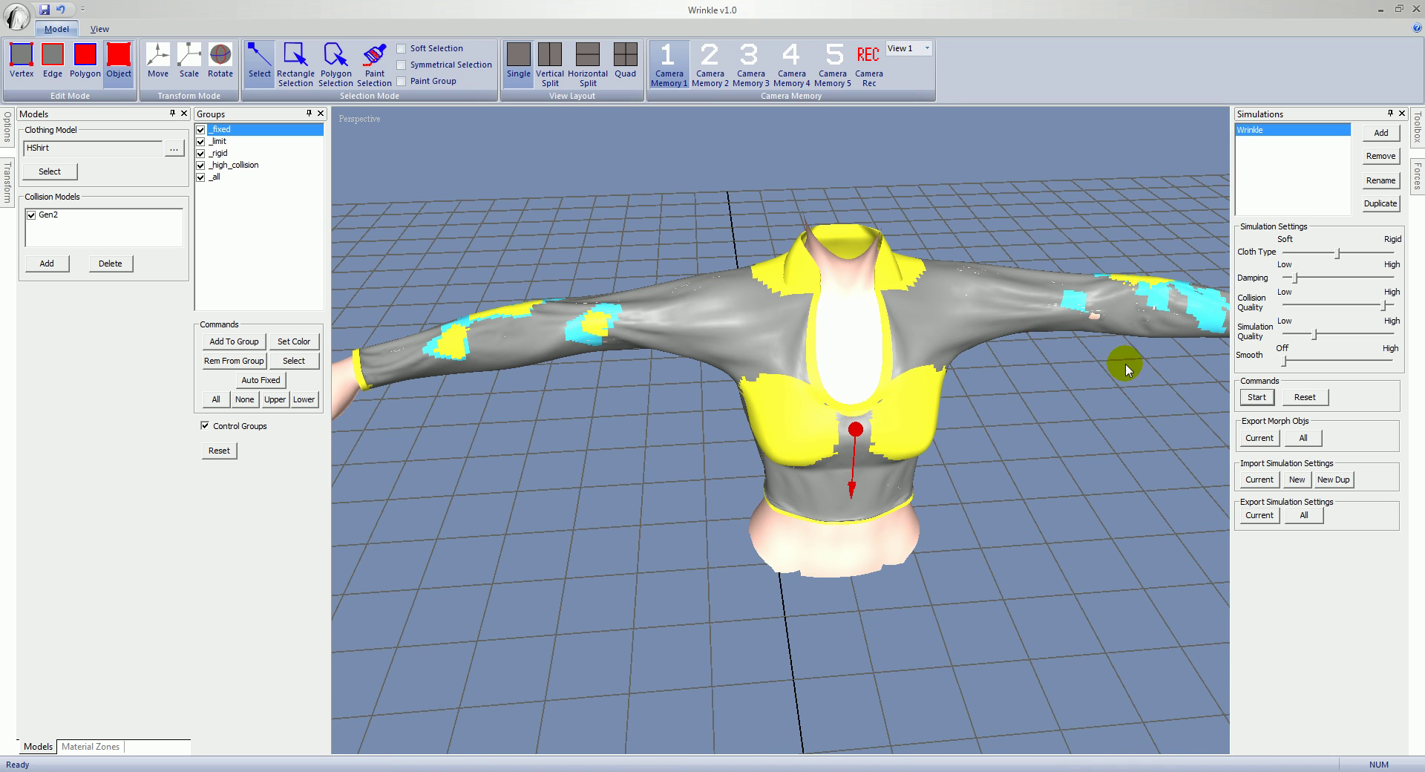
middle_click_drag(1126, 369, 914, 391)
scroll(1035, 339, "up", 3)
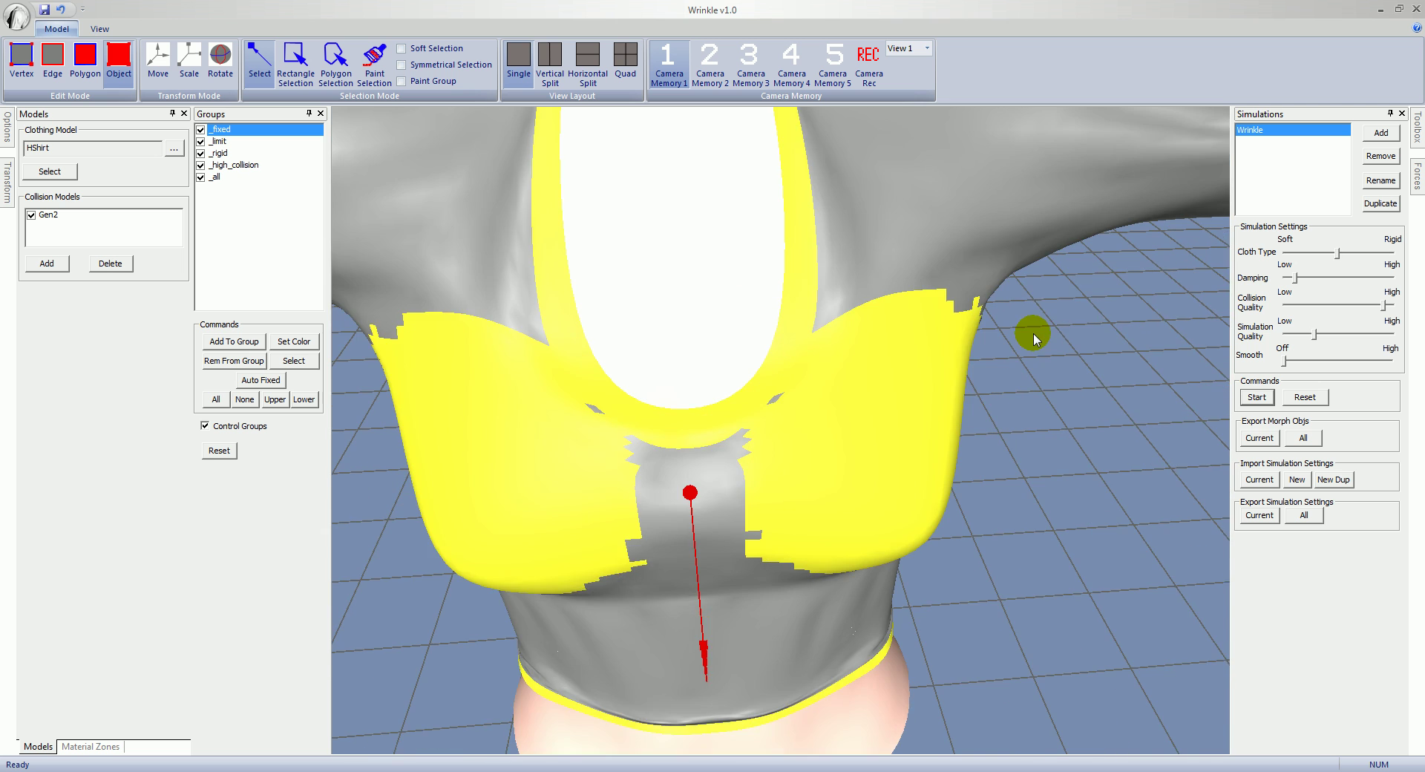
scroll(1045, 340, "down", 3)
middle_click_drag(1050, 358, 858, 407)
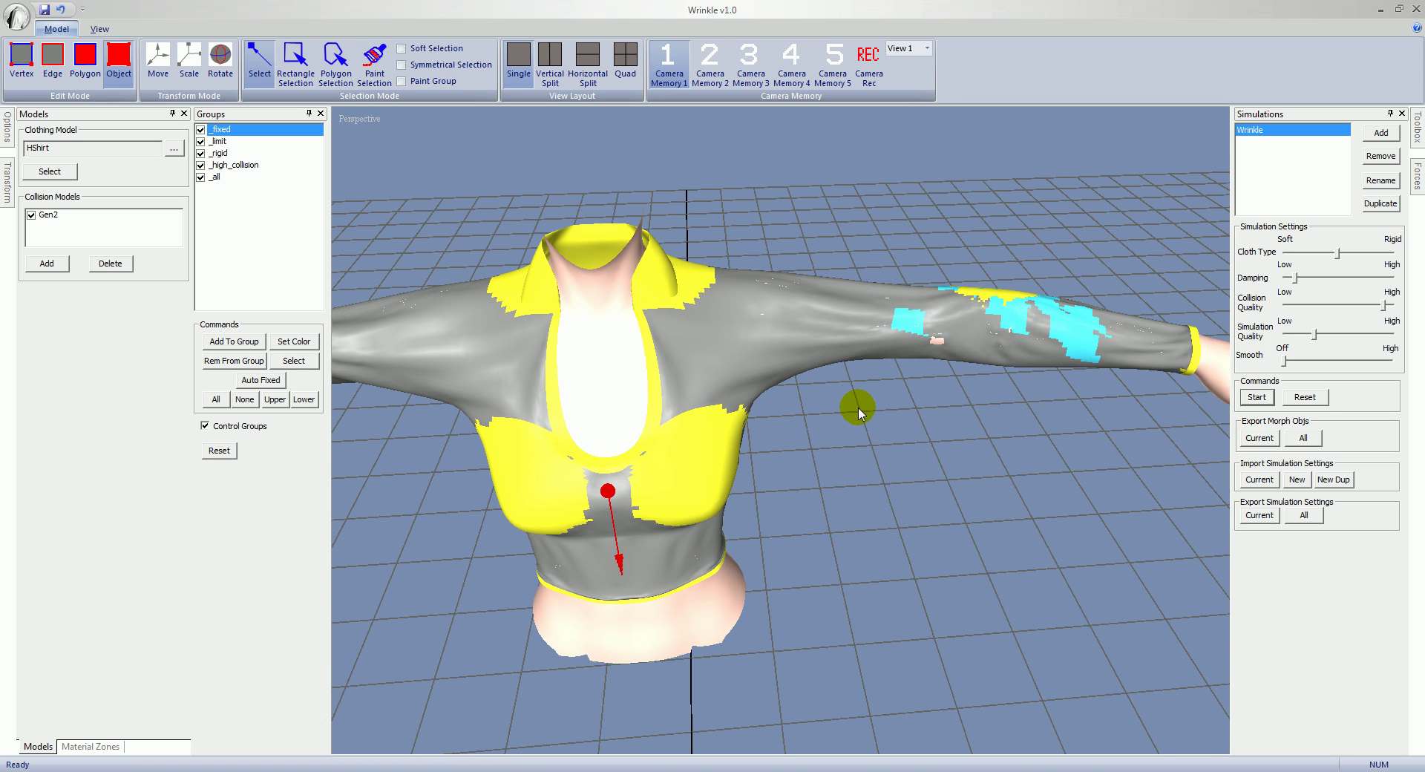
scroll(858, 406, "up", 3)
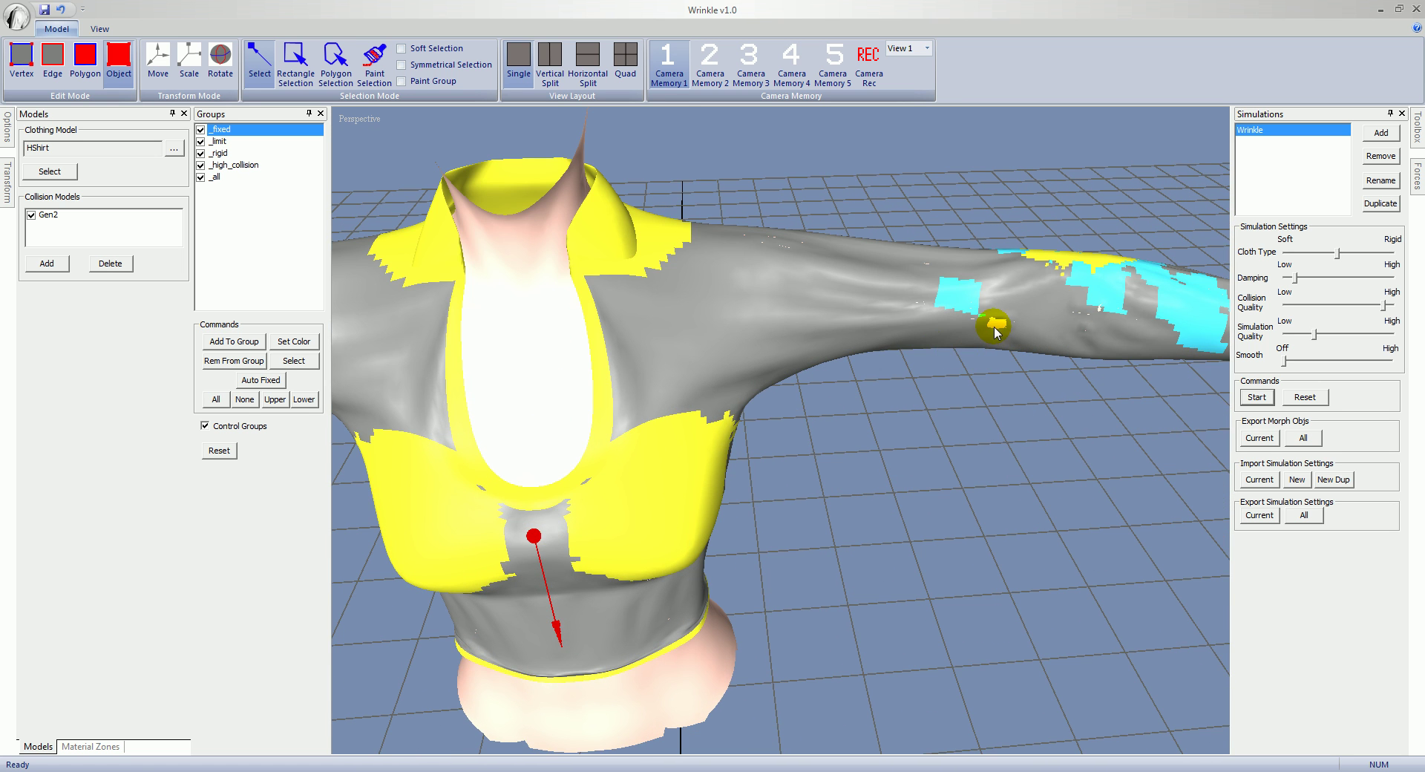
scroll(999, 332, "down", 2)
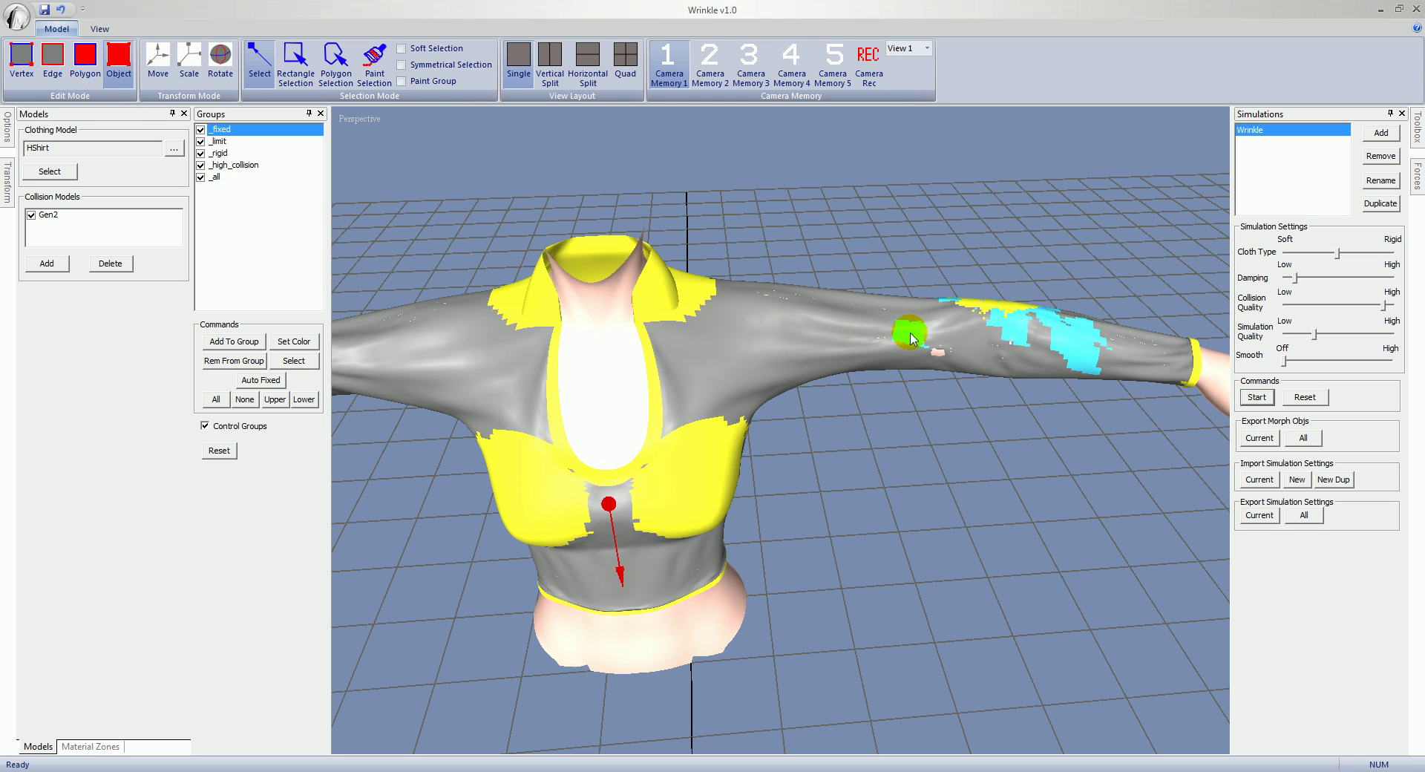
In Polygon mode, select the rough sleeve patch, then Expand Selected and Smooth Selected it
left_click(363, 80)
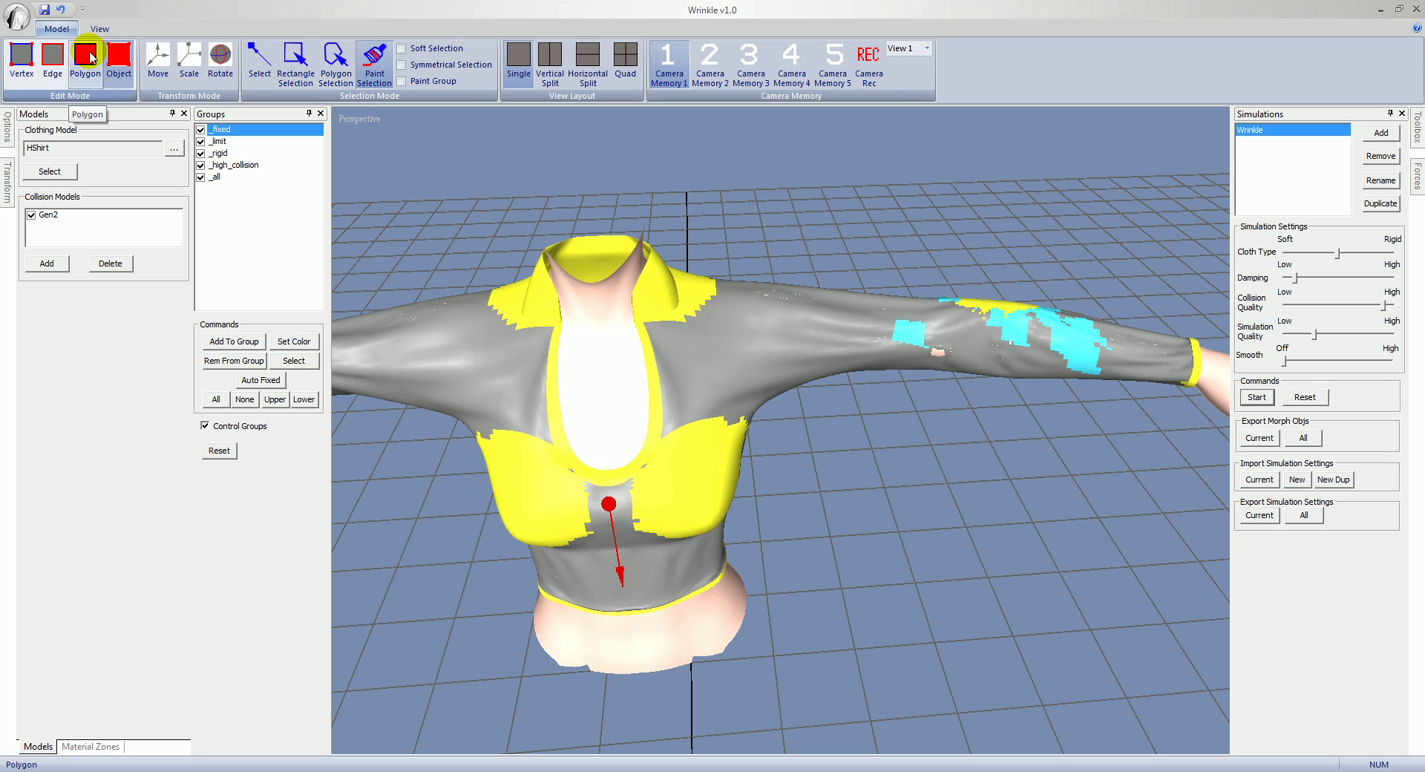
left_click(73, 74)
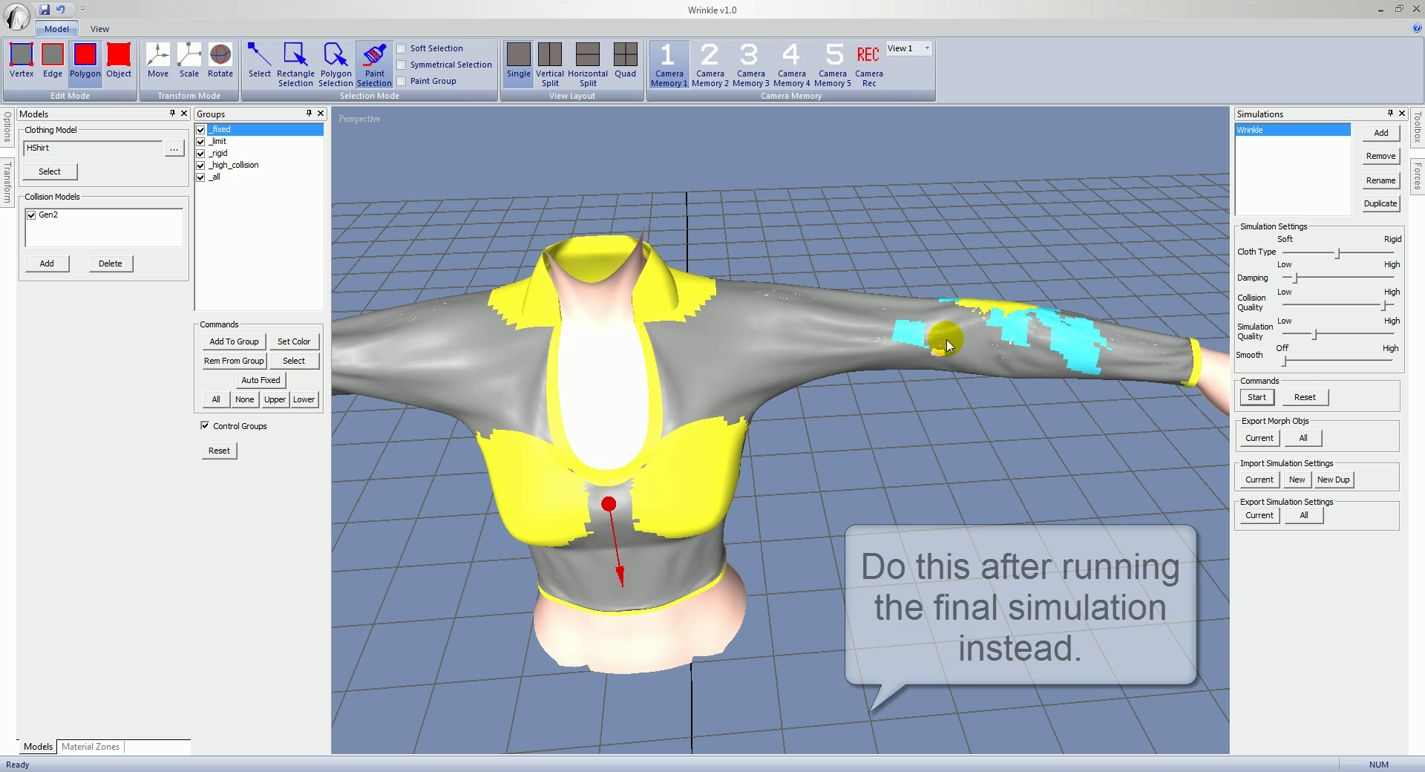
left_click_drag(941, 358, 928, 357)
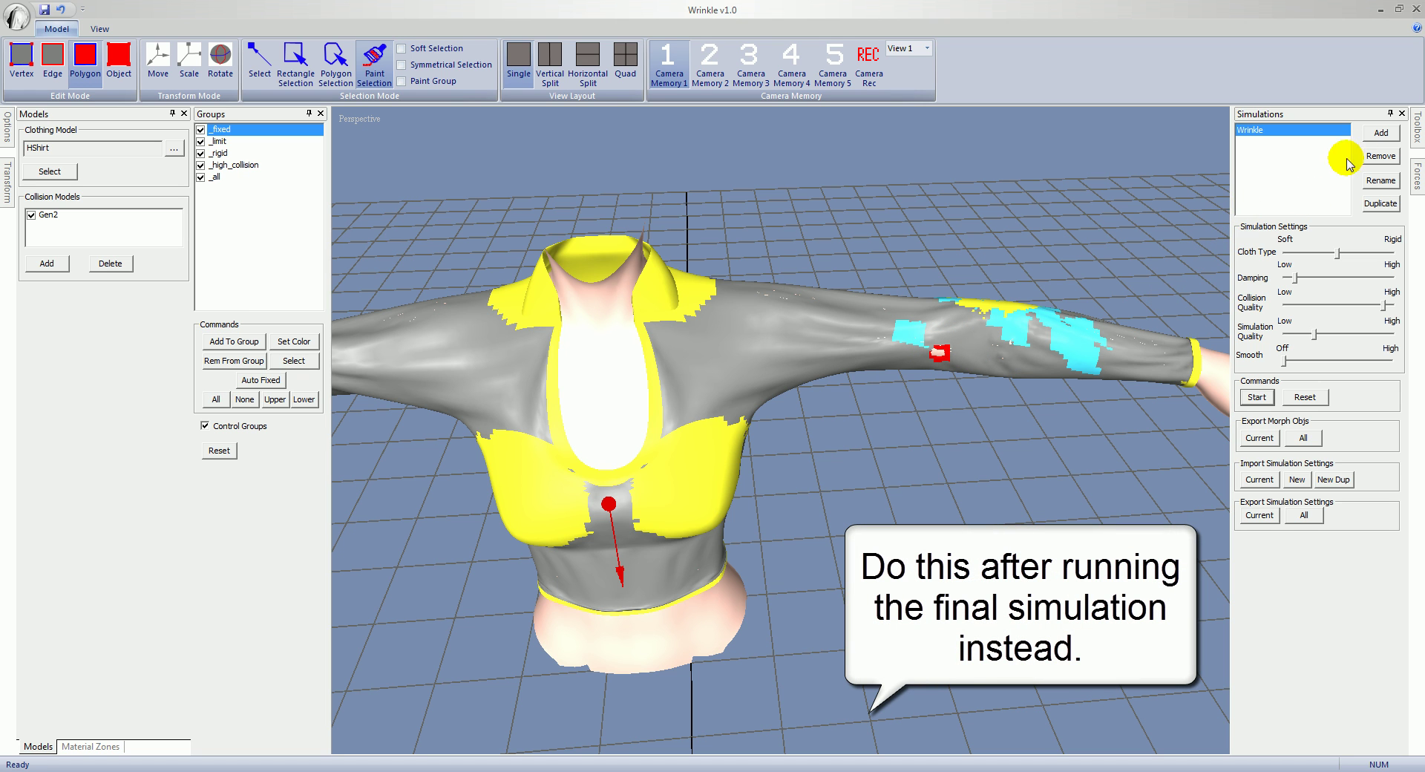
left_click(1416, 133)
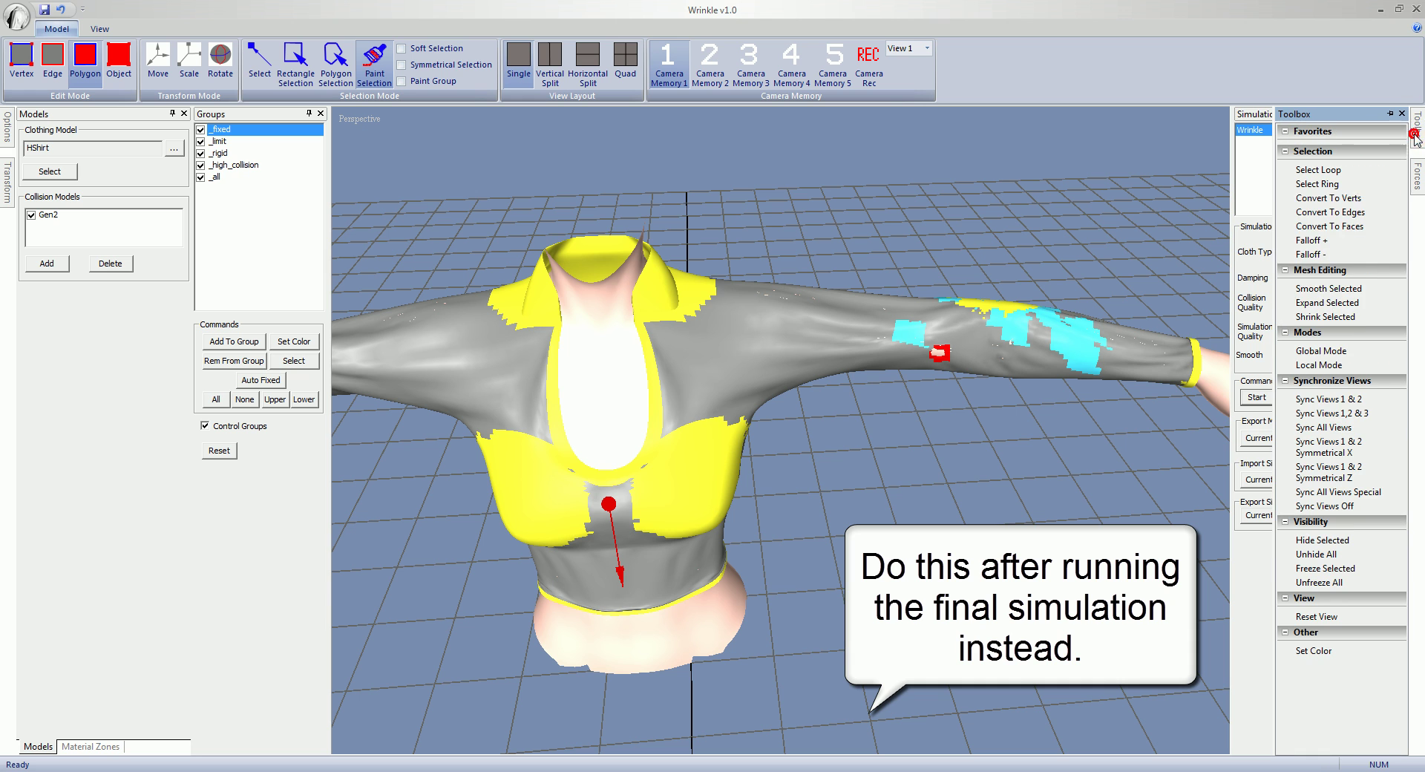
left_click(1336, 304)
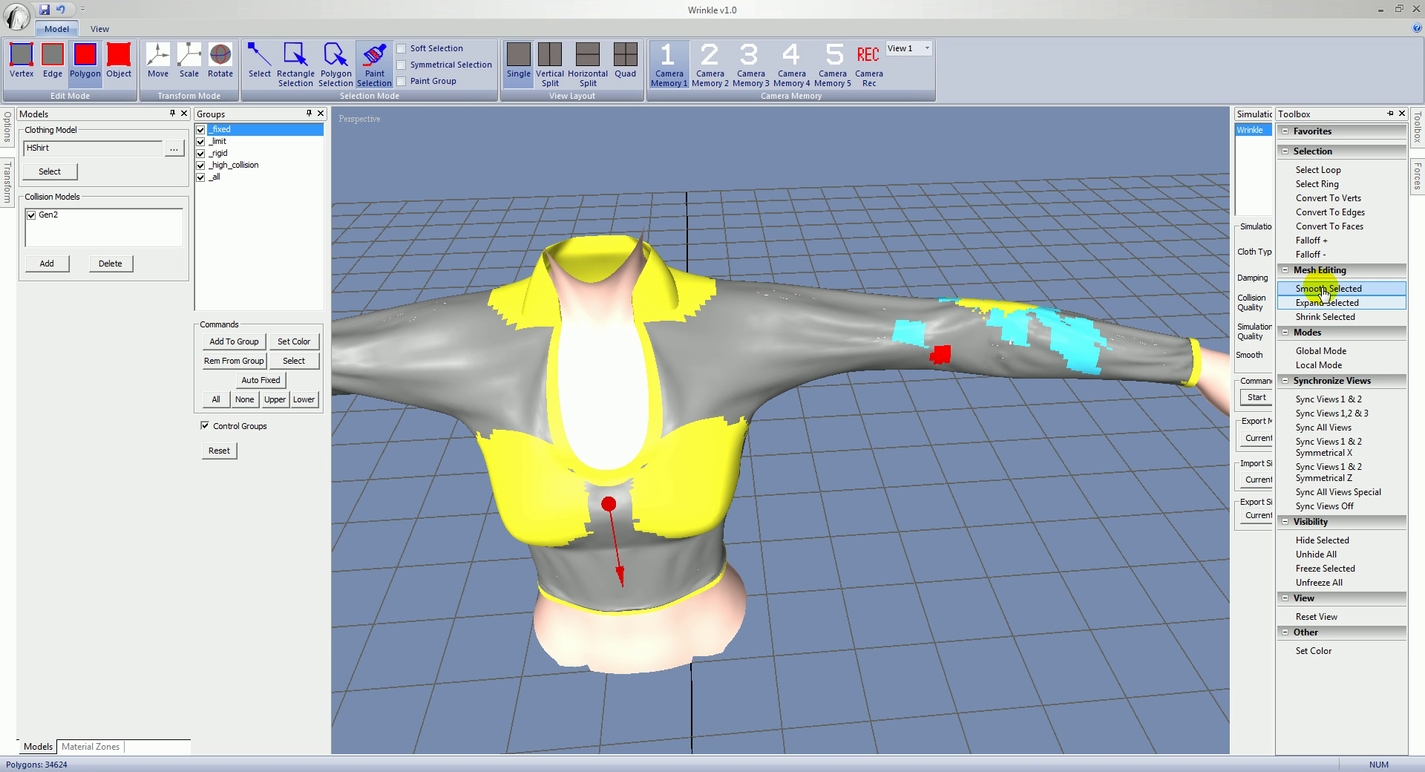
left_click(1322, 291)
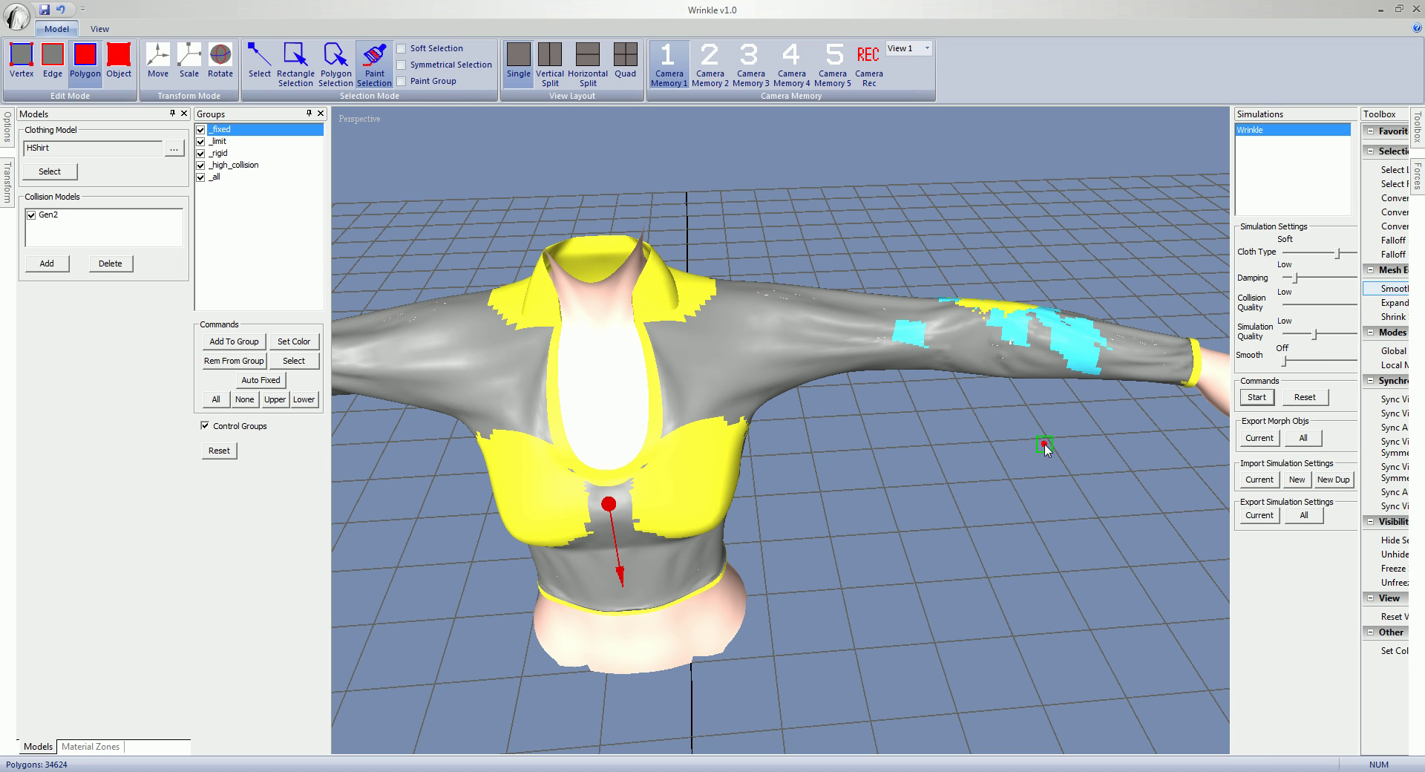
middle_click_drag(954, 486, 1310, 448)
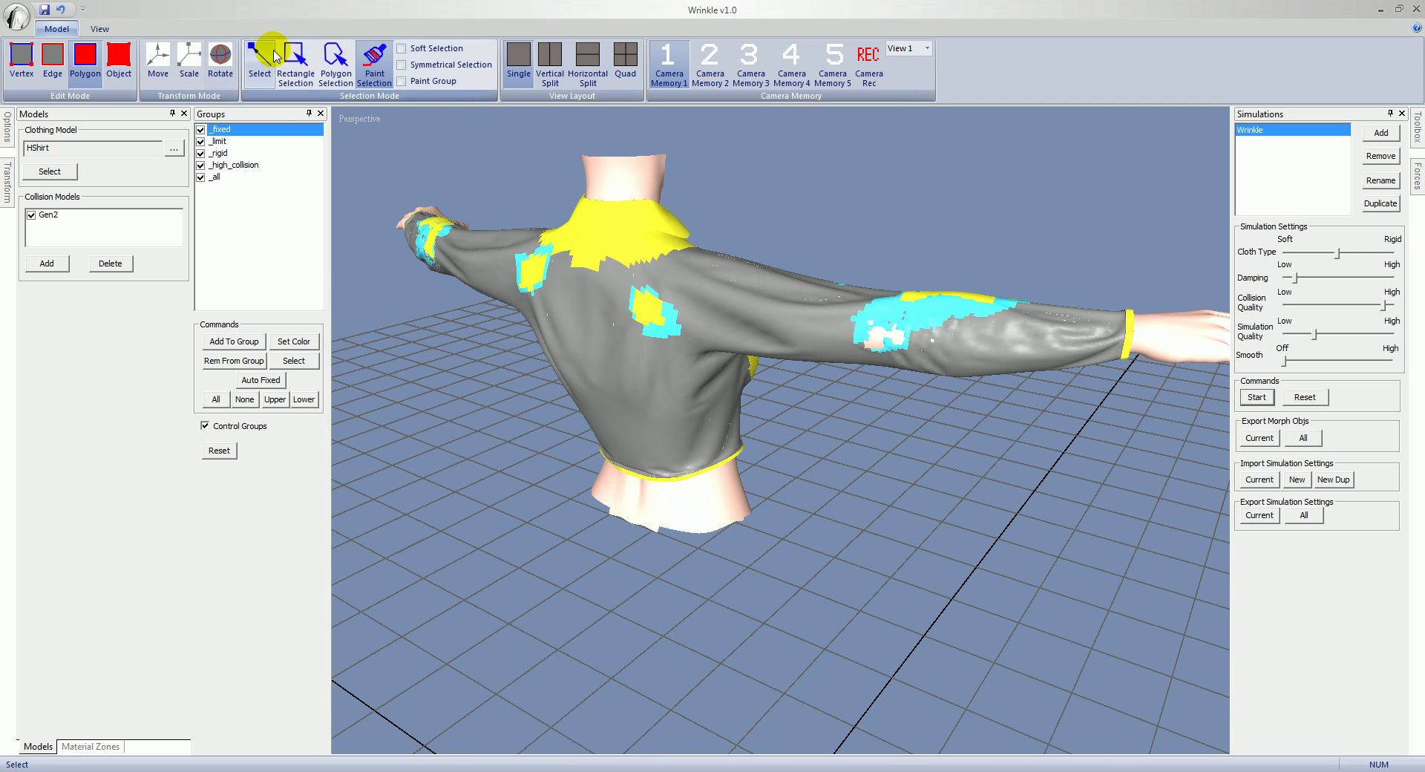
Paint-select another small pink spot along the sleeve for smoothing
left_click(418, 70)
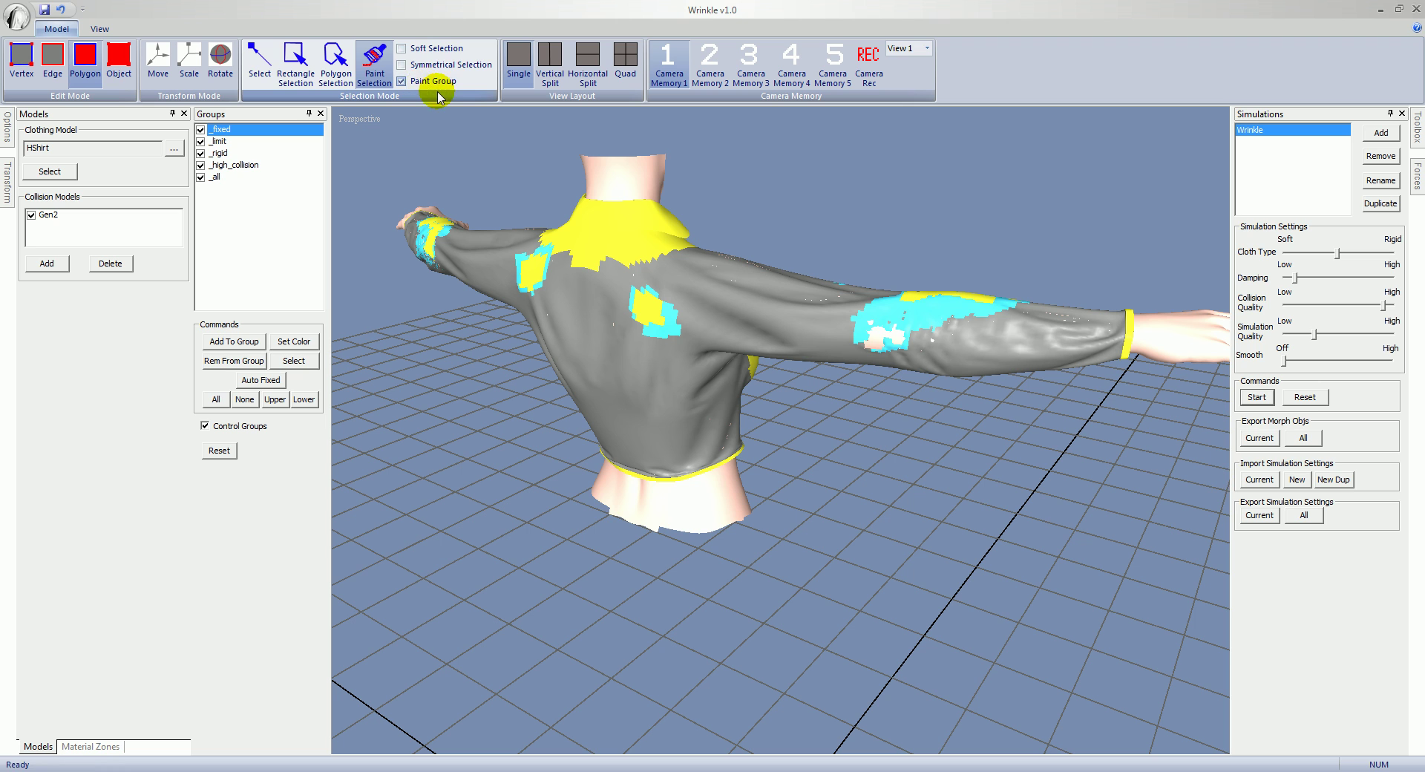
left_click(913, 322)
left_click_drag(895, 338, 883, 341)
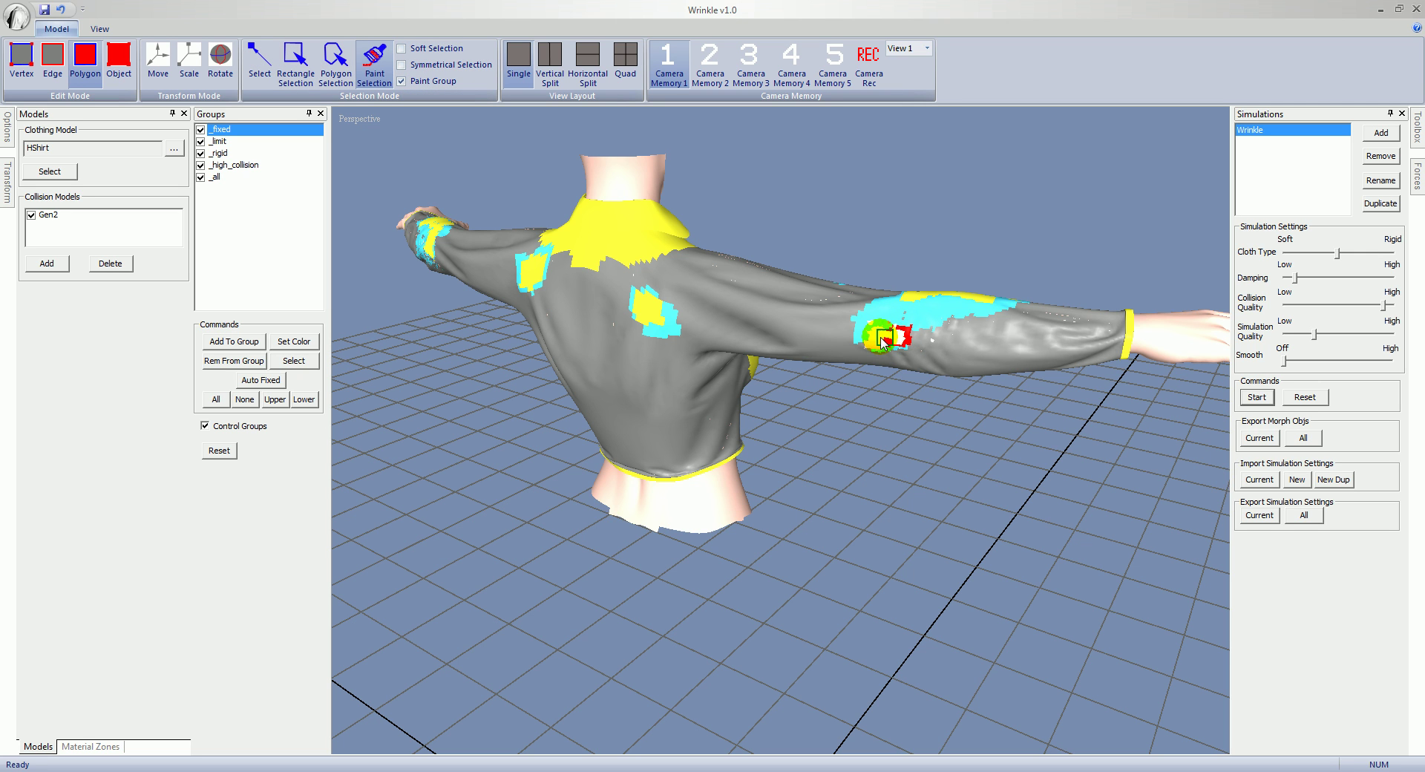
left_click(880, 345)
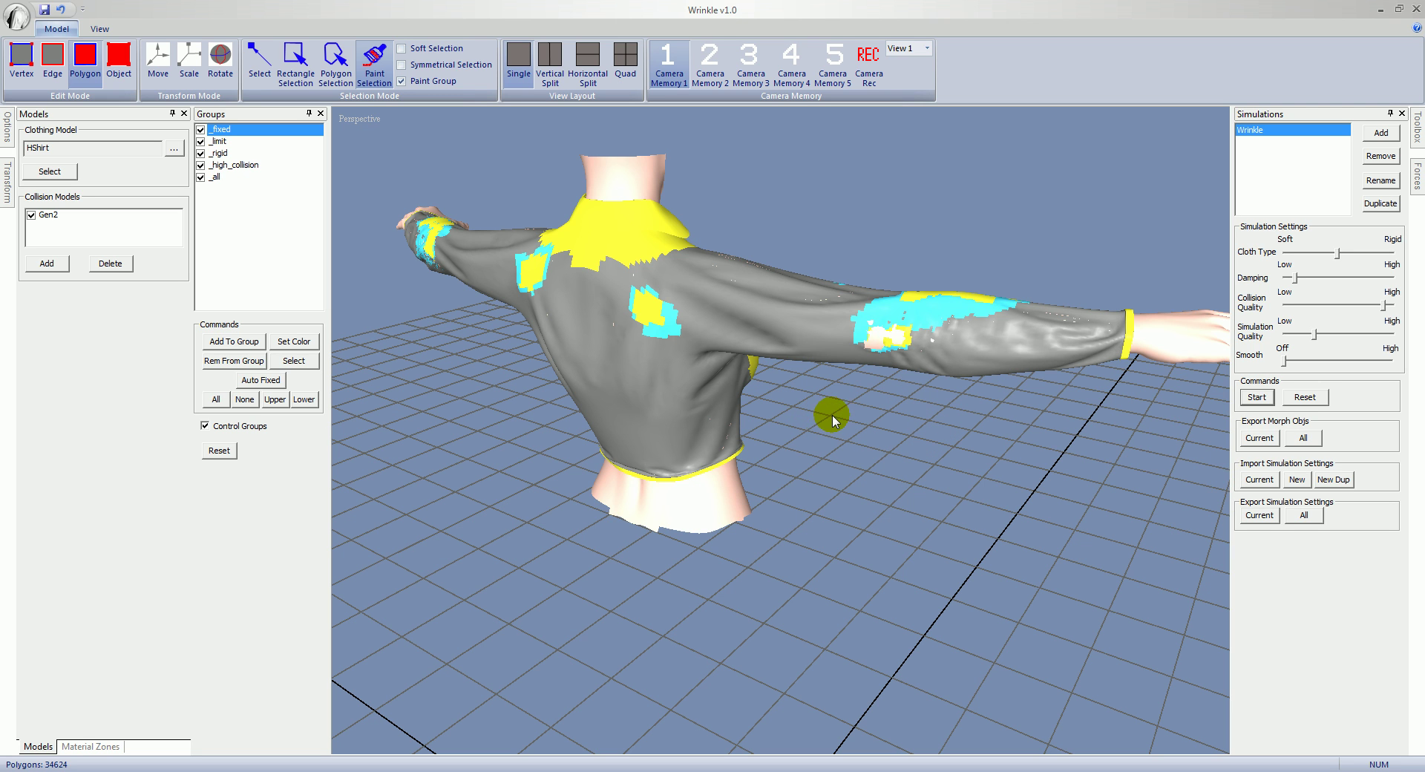
left_click(955, 357)
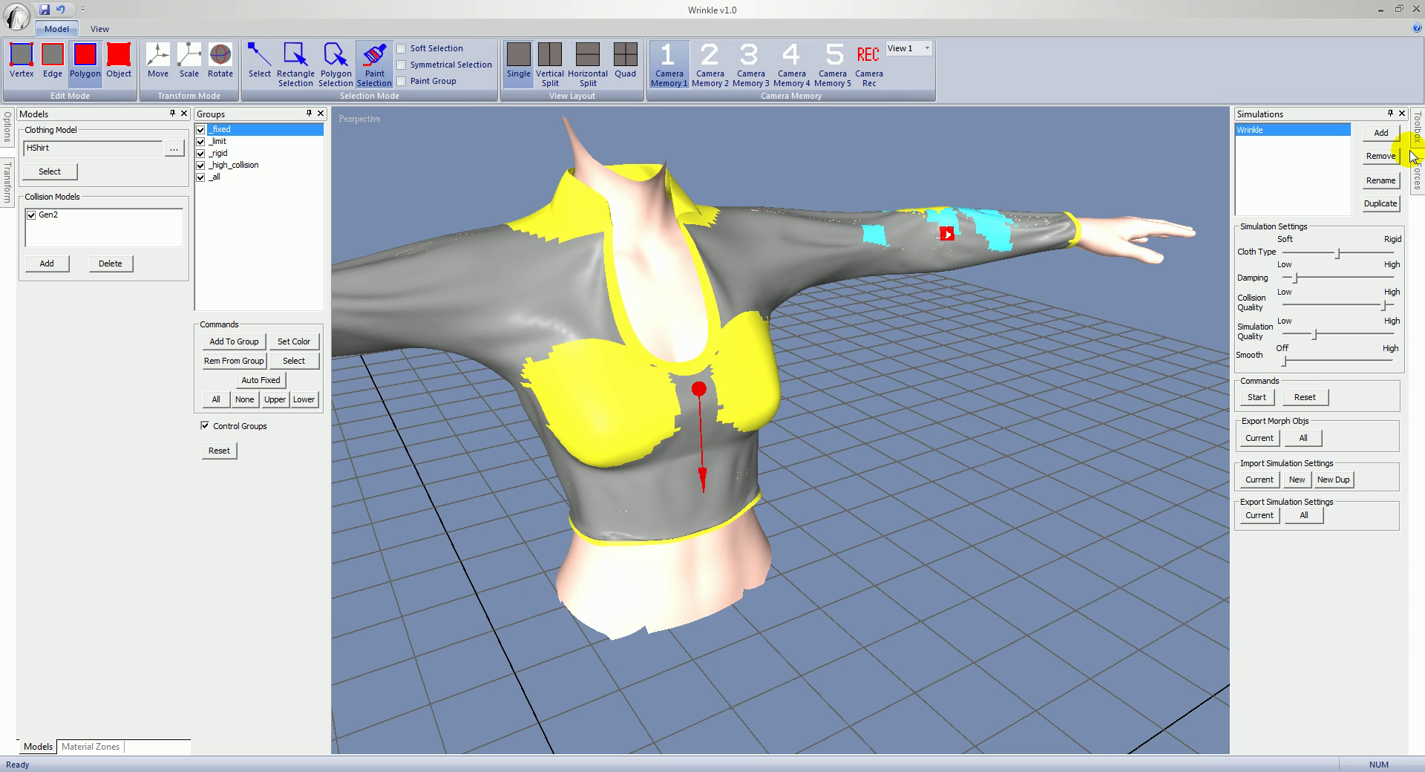
Apply Smooth Selected from the Toolbox to the marked sleeve spot
mouse_move(1418, 137)
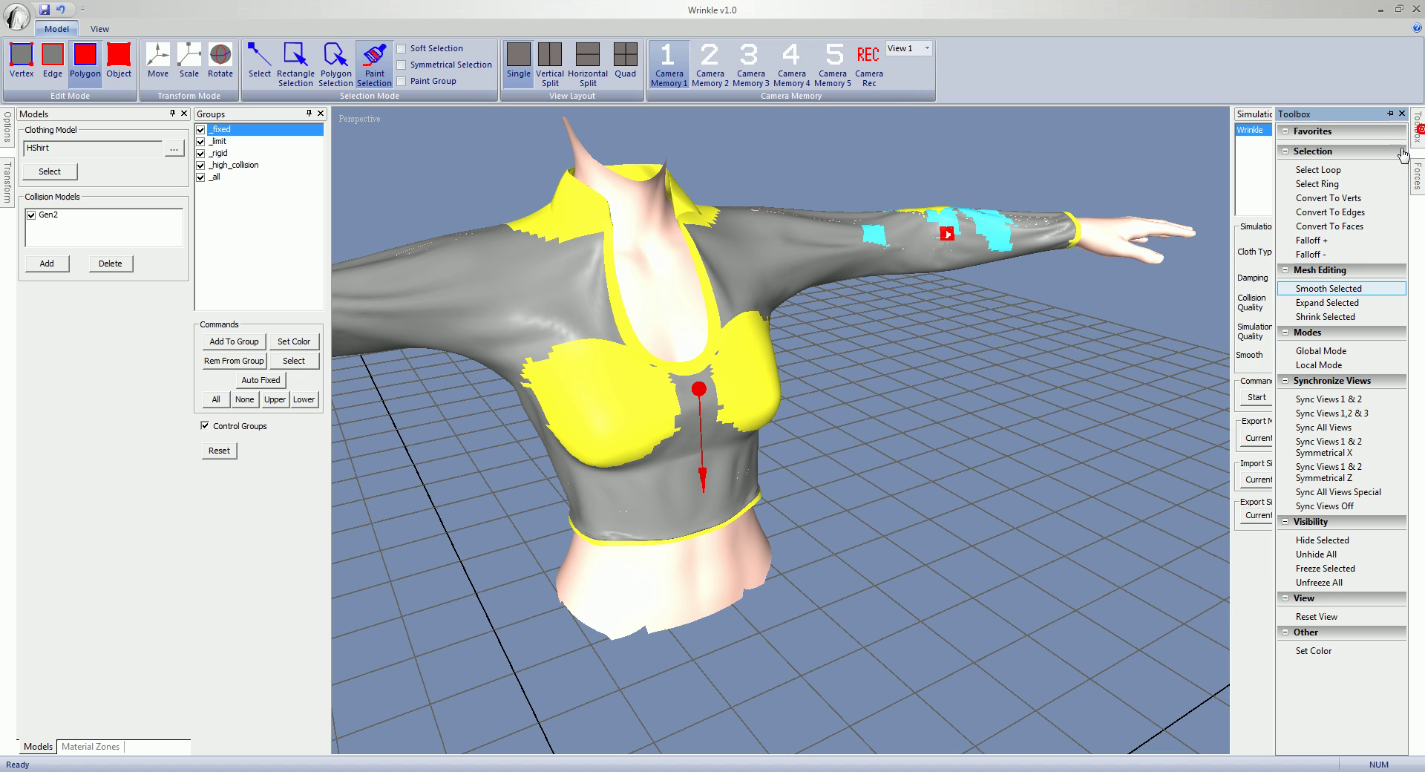
left_click(1335, 290)
middle_click_drag(1006, 371, 1048, 383)
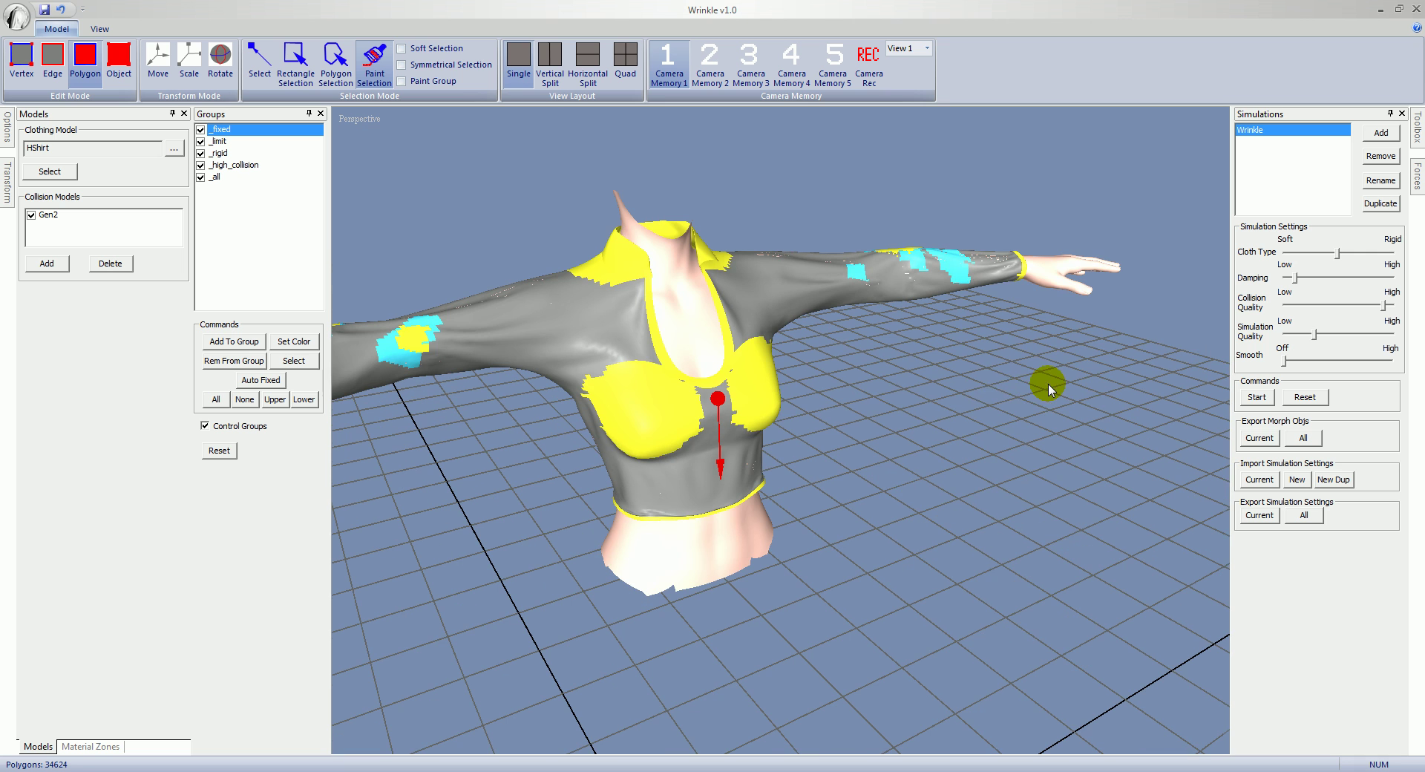
Switch the viewport to plain Smooth shading without group colours and inspect the shirt
right_click(894, 393)
left_click(936, 438)
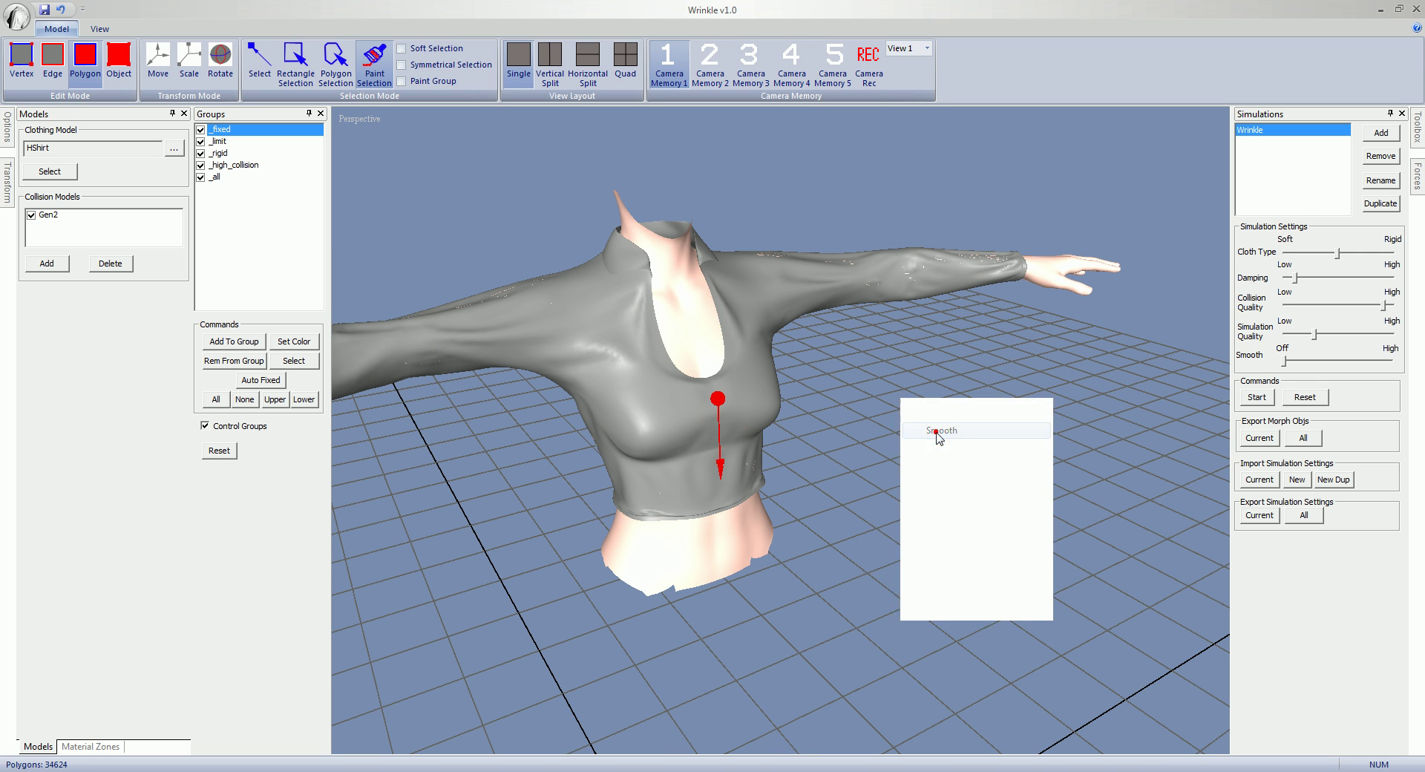
middle_click_drag(947, 475, 1143, 525)
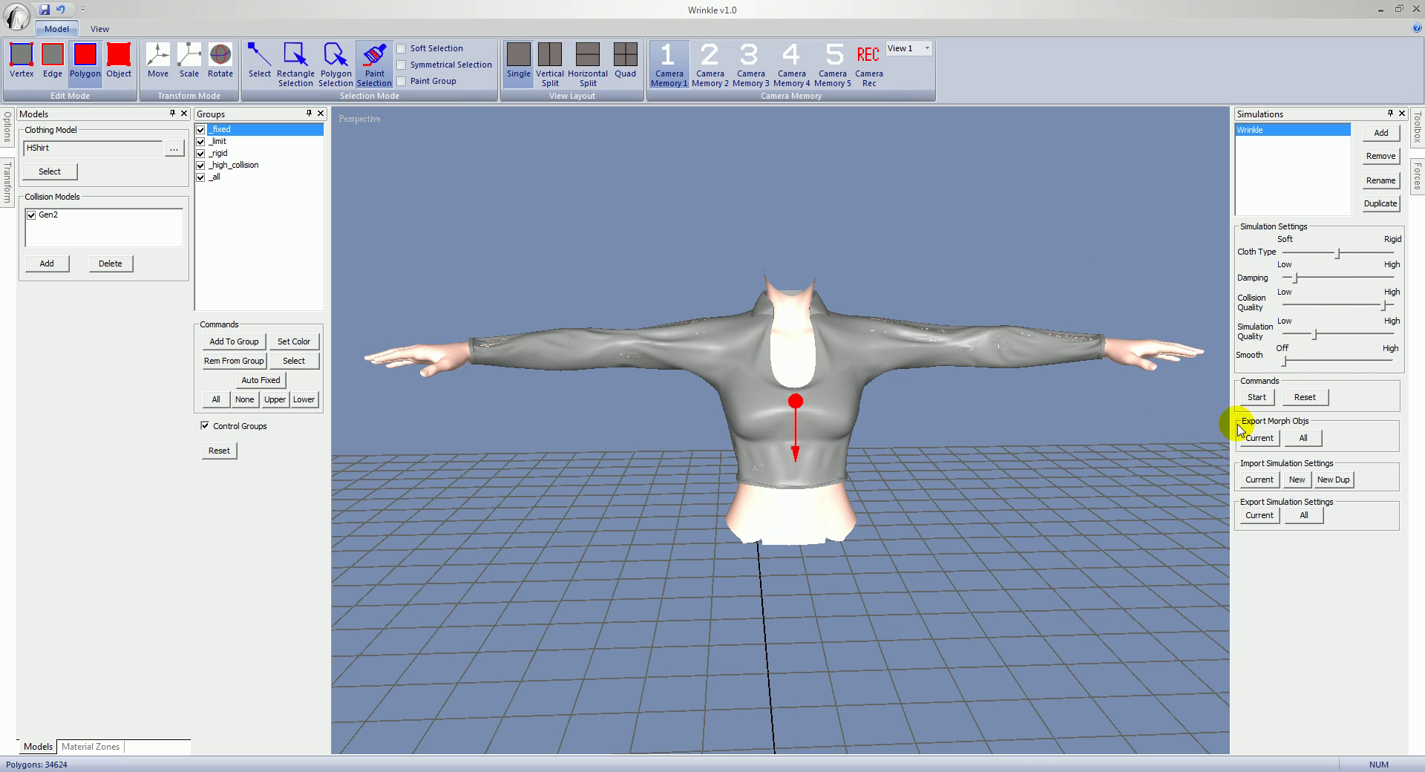
middle_click_drag(939, 487, 1007, 521)
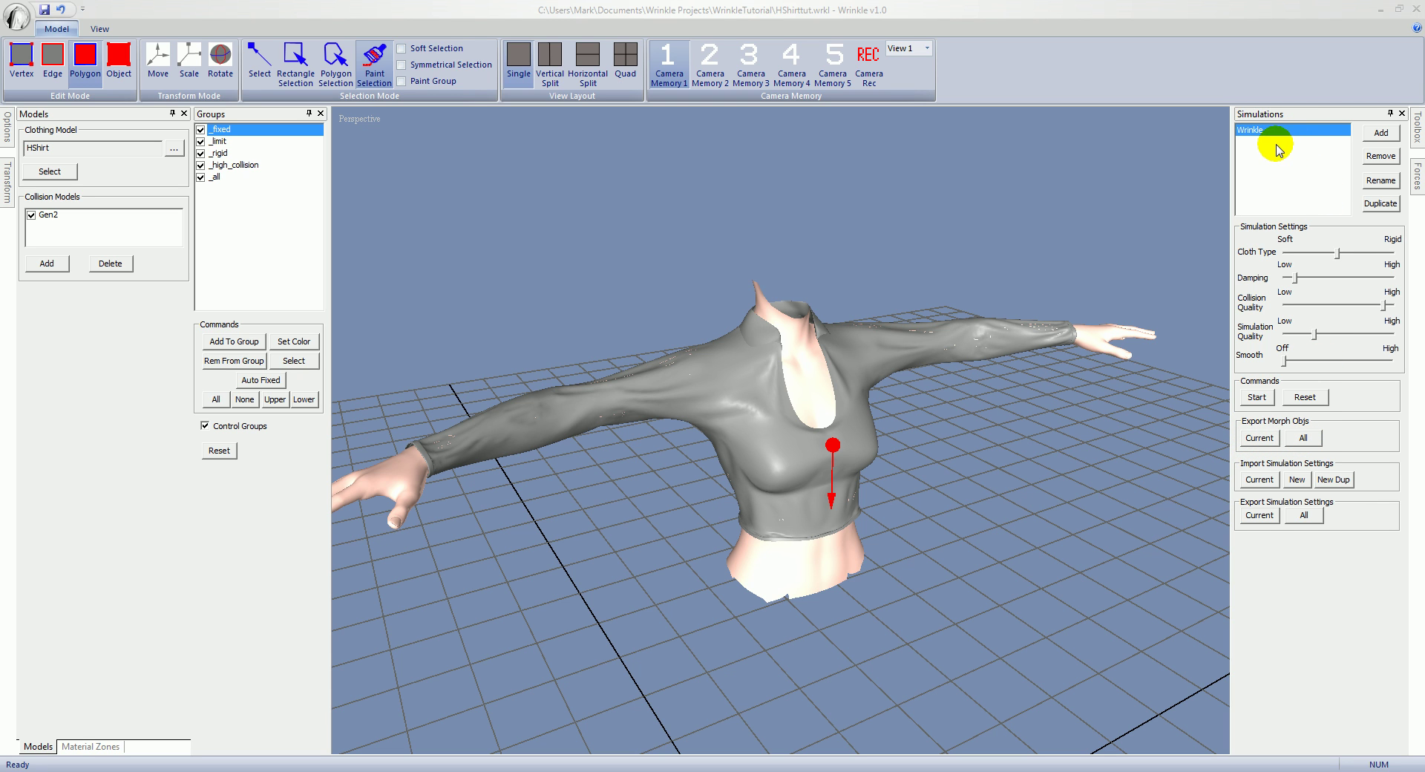
Export the current simulated shirt shape as the morph file Wrinkle.obj, then return to DAZ Studio
left_click(1258, 437)
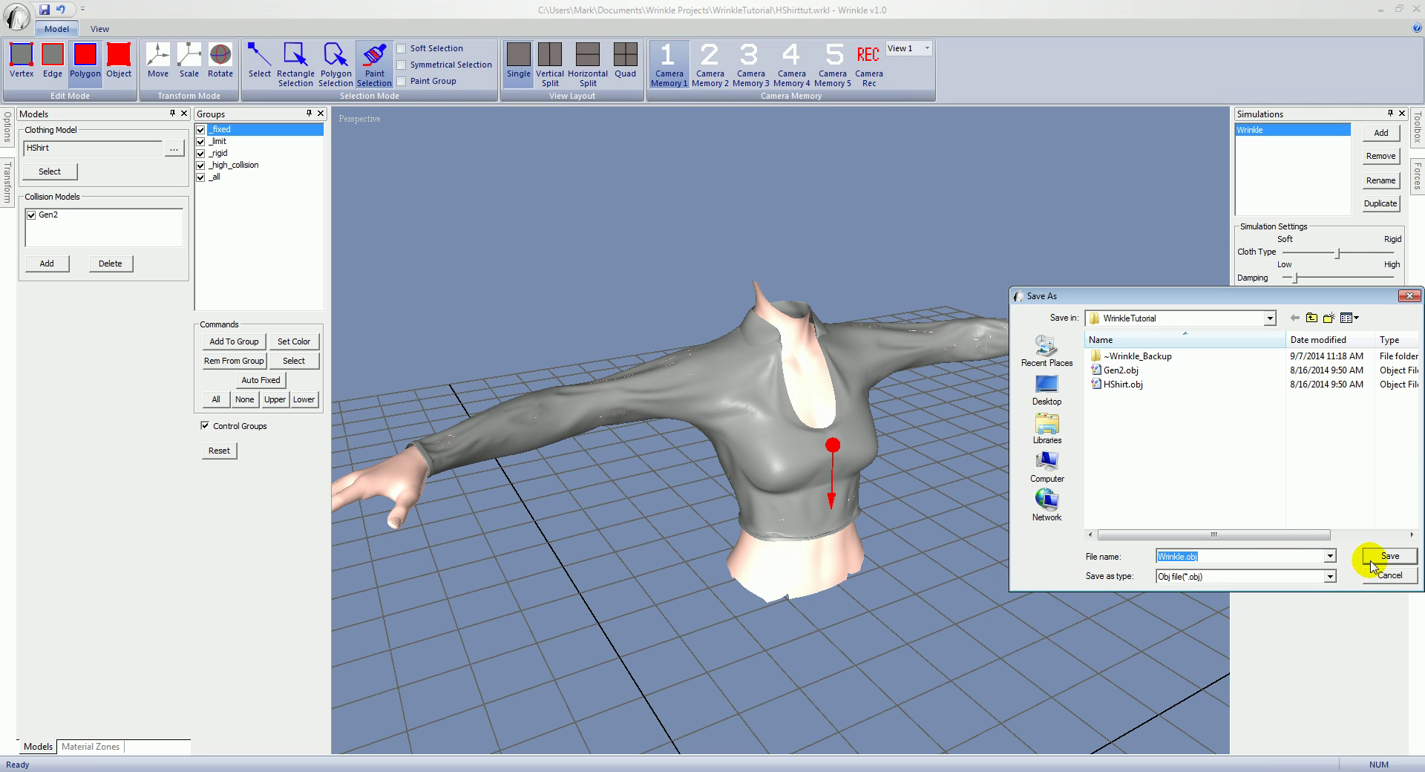
left_click(1390, 556)
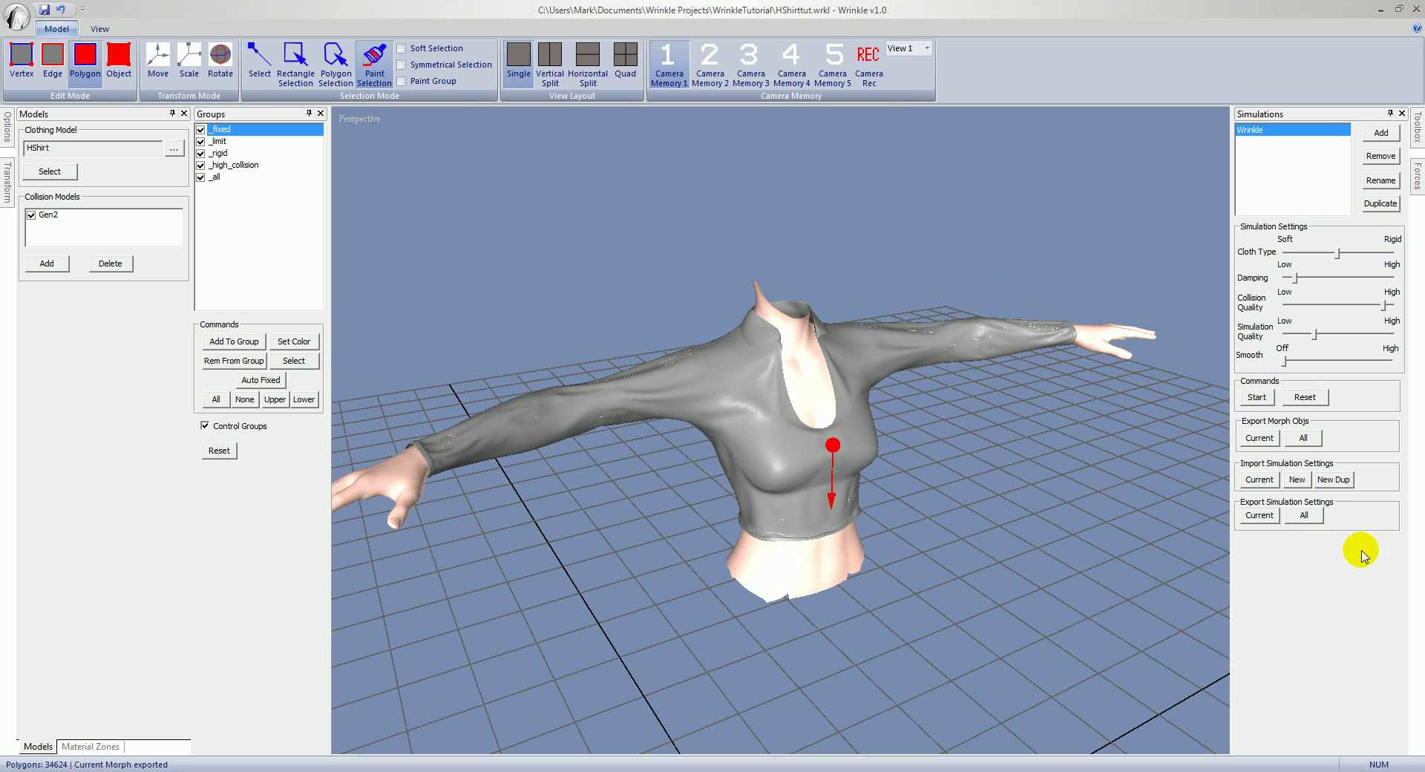
left_click(1213, 182)
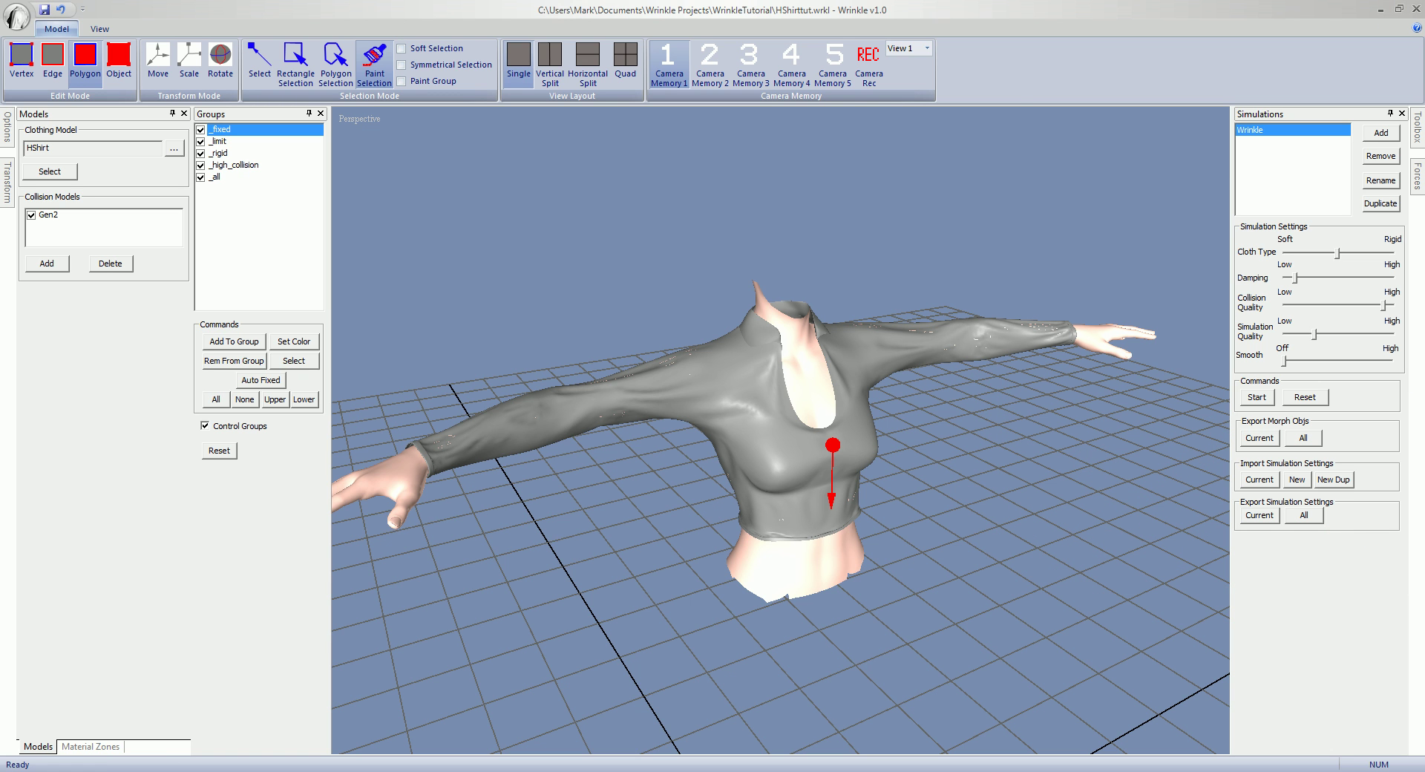
key("alt+Tab")
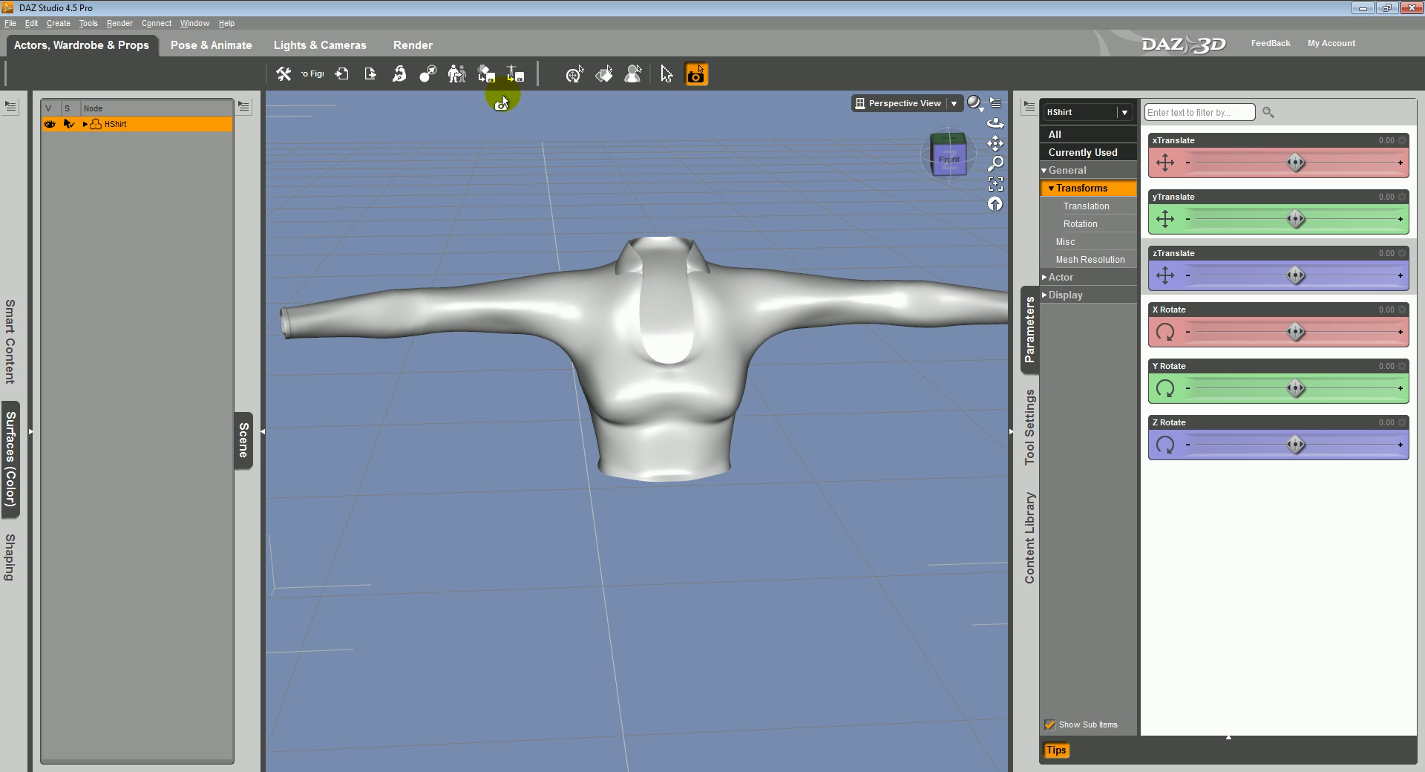
Load Wrinkle.obj onto the HShirt through Morph Loader Pro
left_click(398, 81)
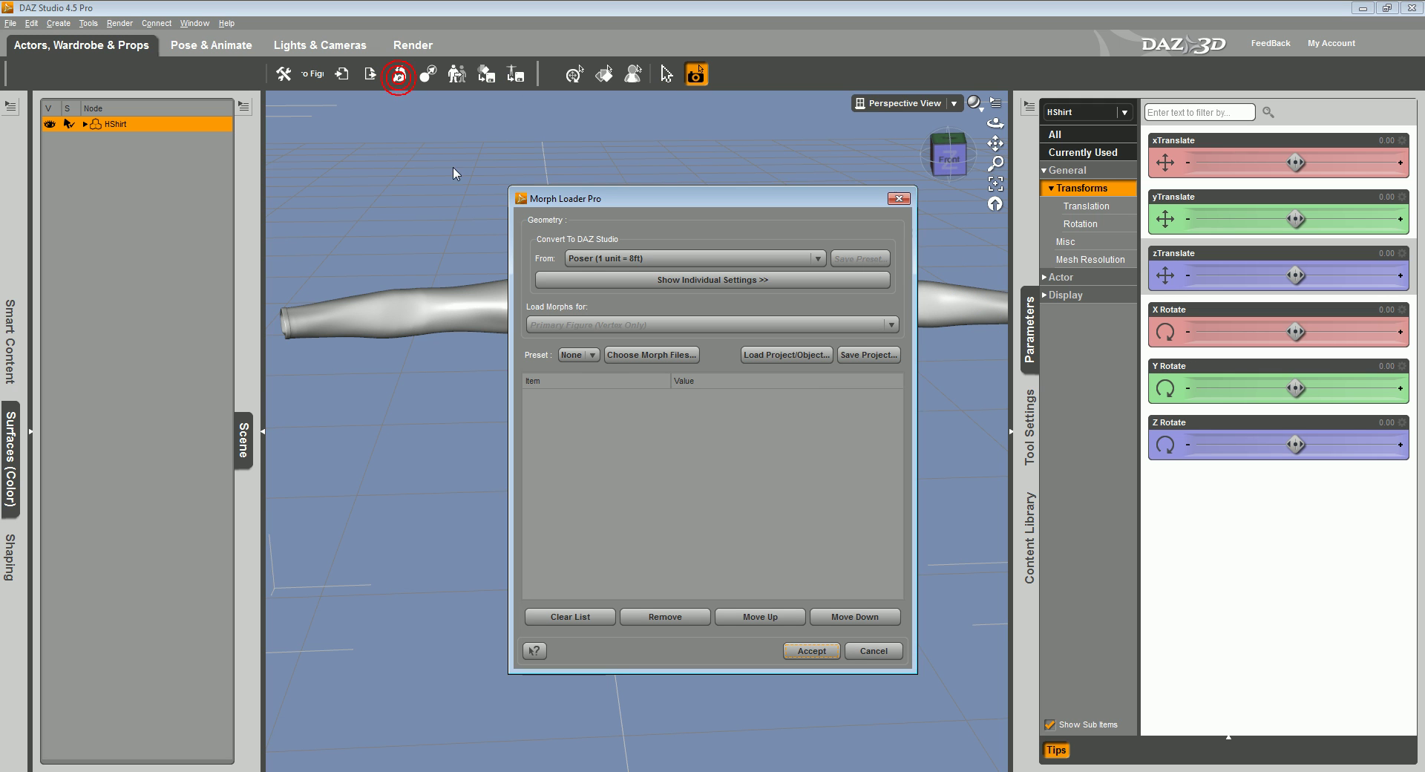
left_click(647, 356)
left_click(796, 358)
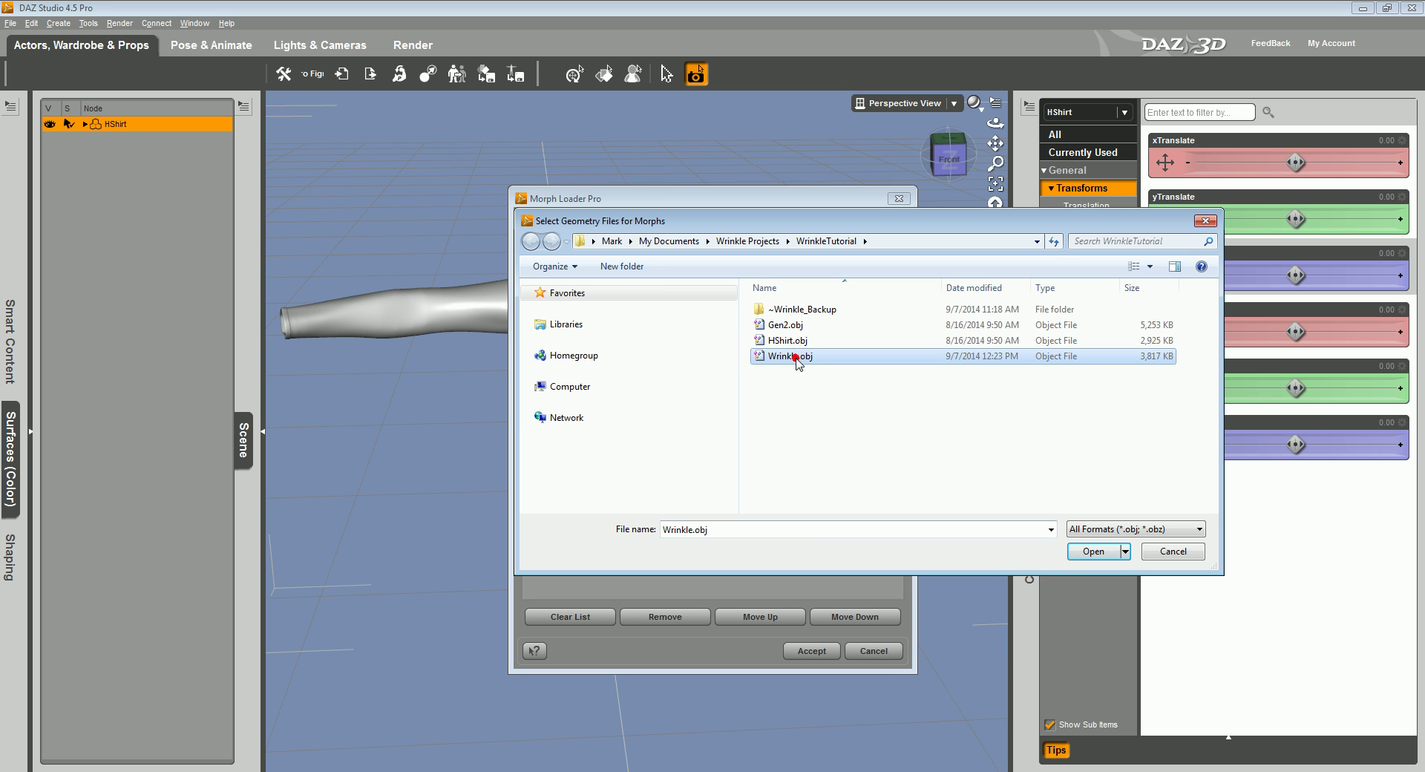
left_click(1091, 550)
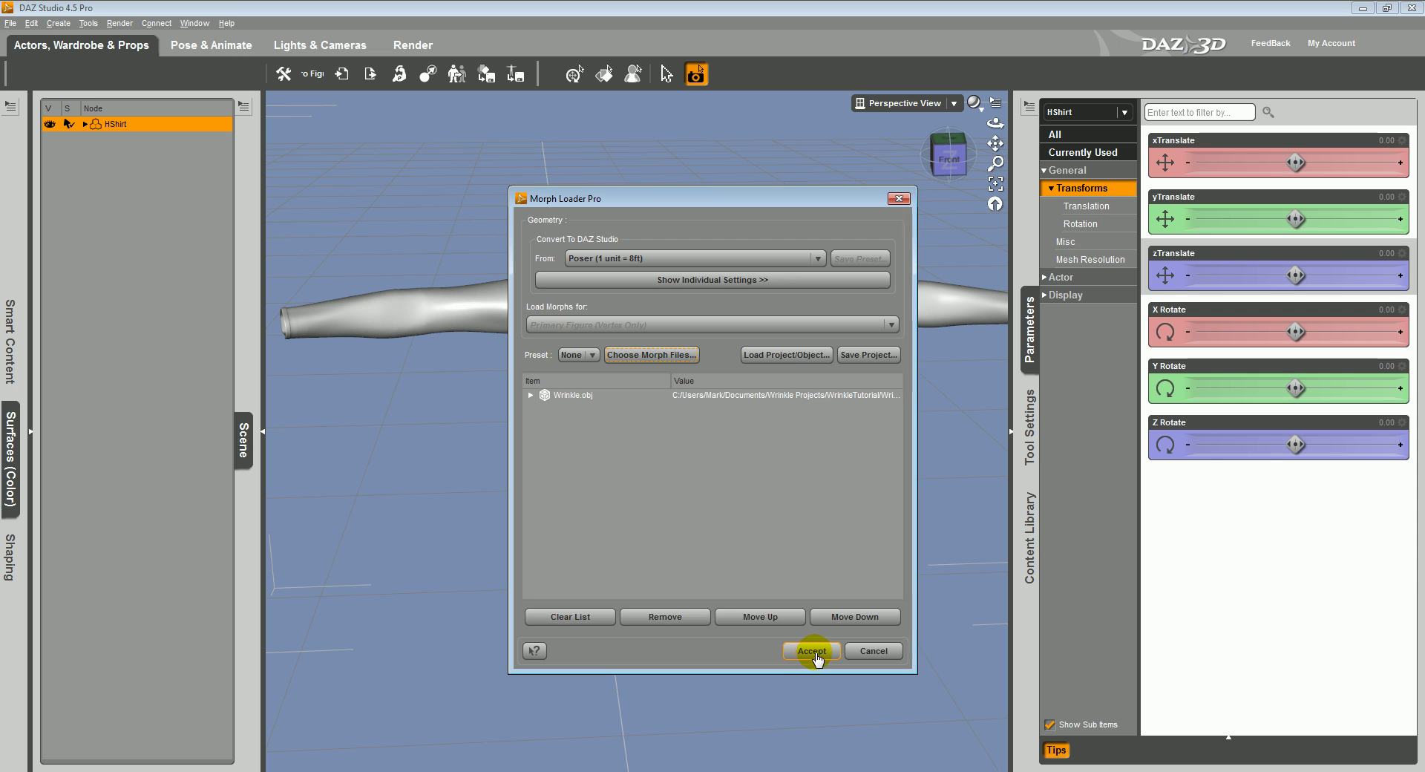
left_click(813, 651)
Dial the HShirt's Wrinkle morph to 100% and spot-render the shirt area
left_click(865, 651)
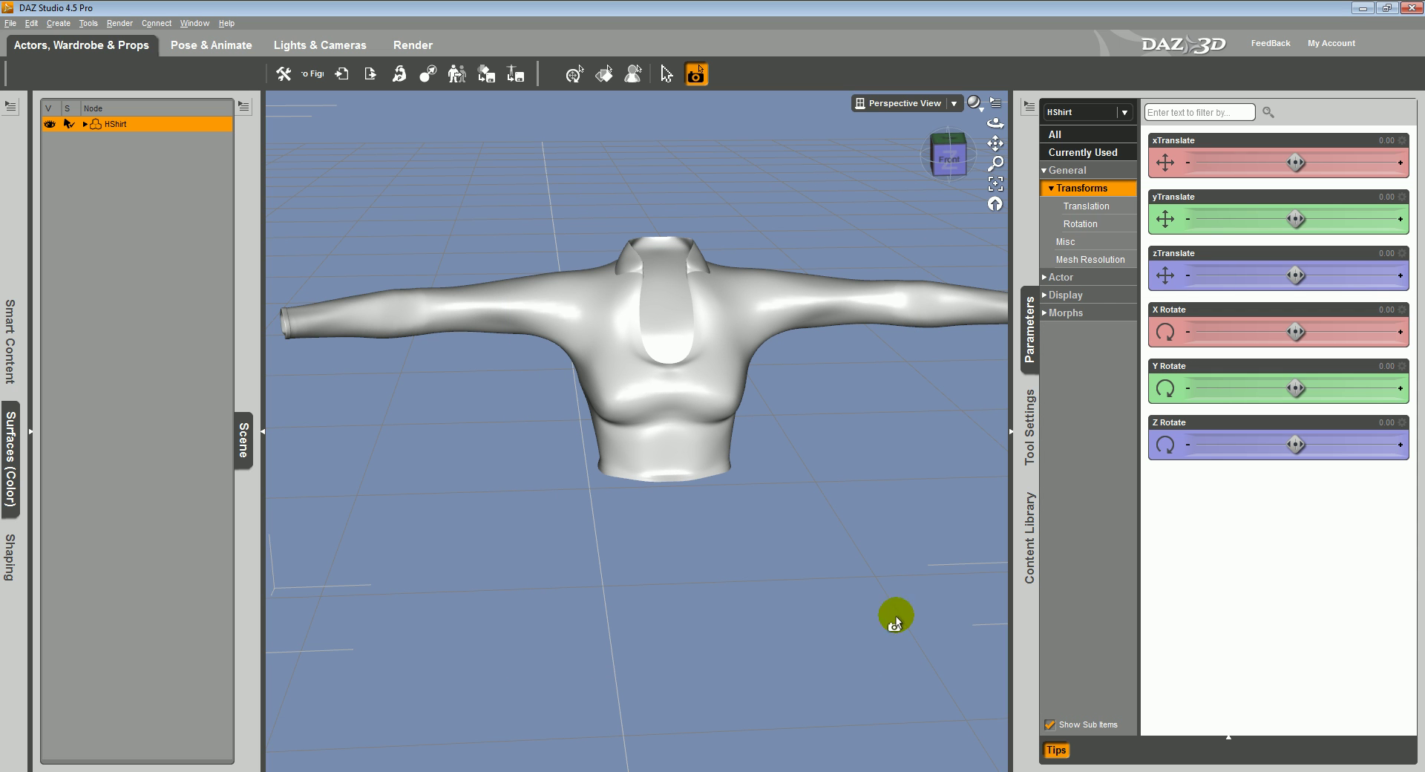
left_click(1069, 312)
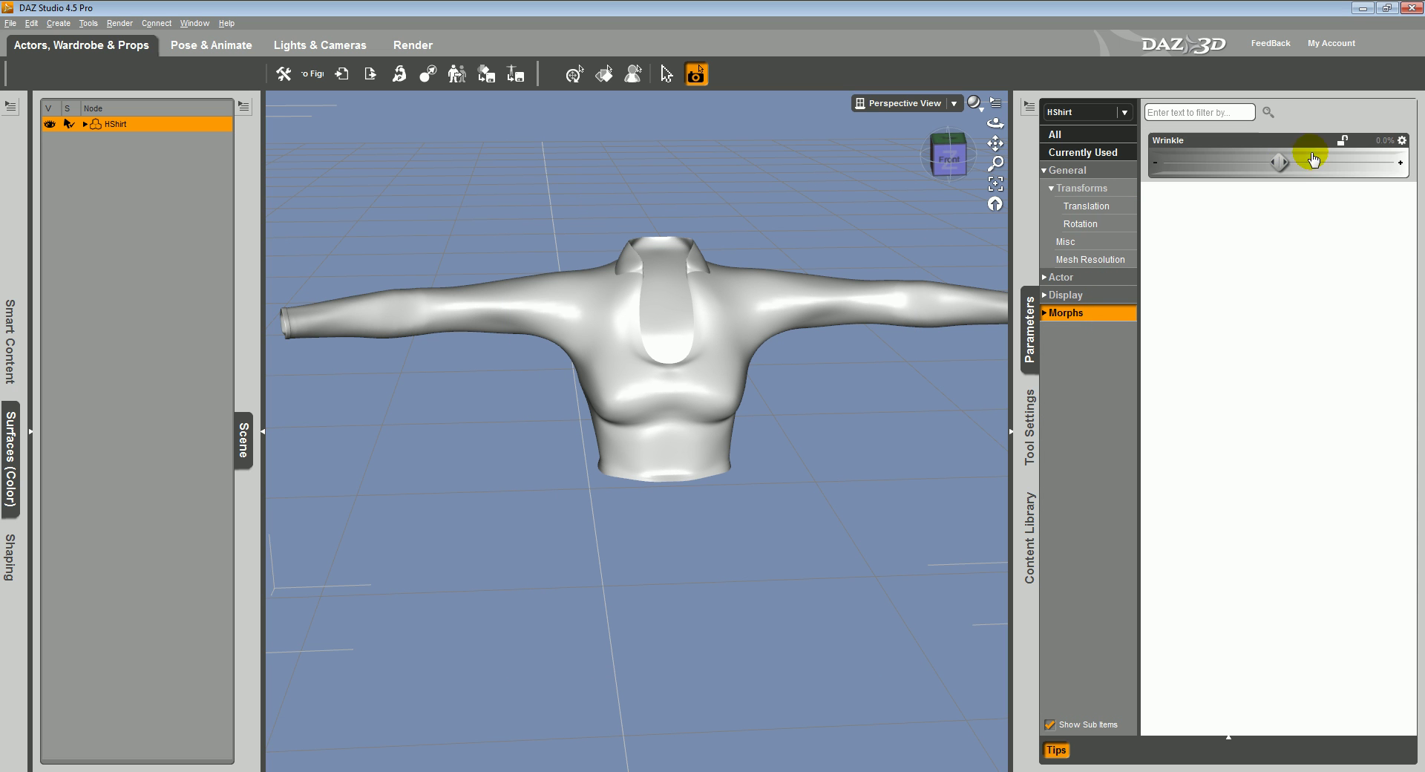
left_click_drag(1272, 161, 1396, 162)
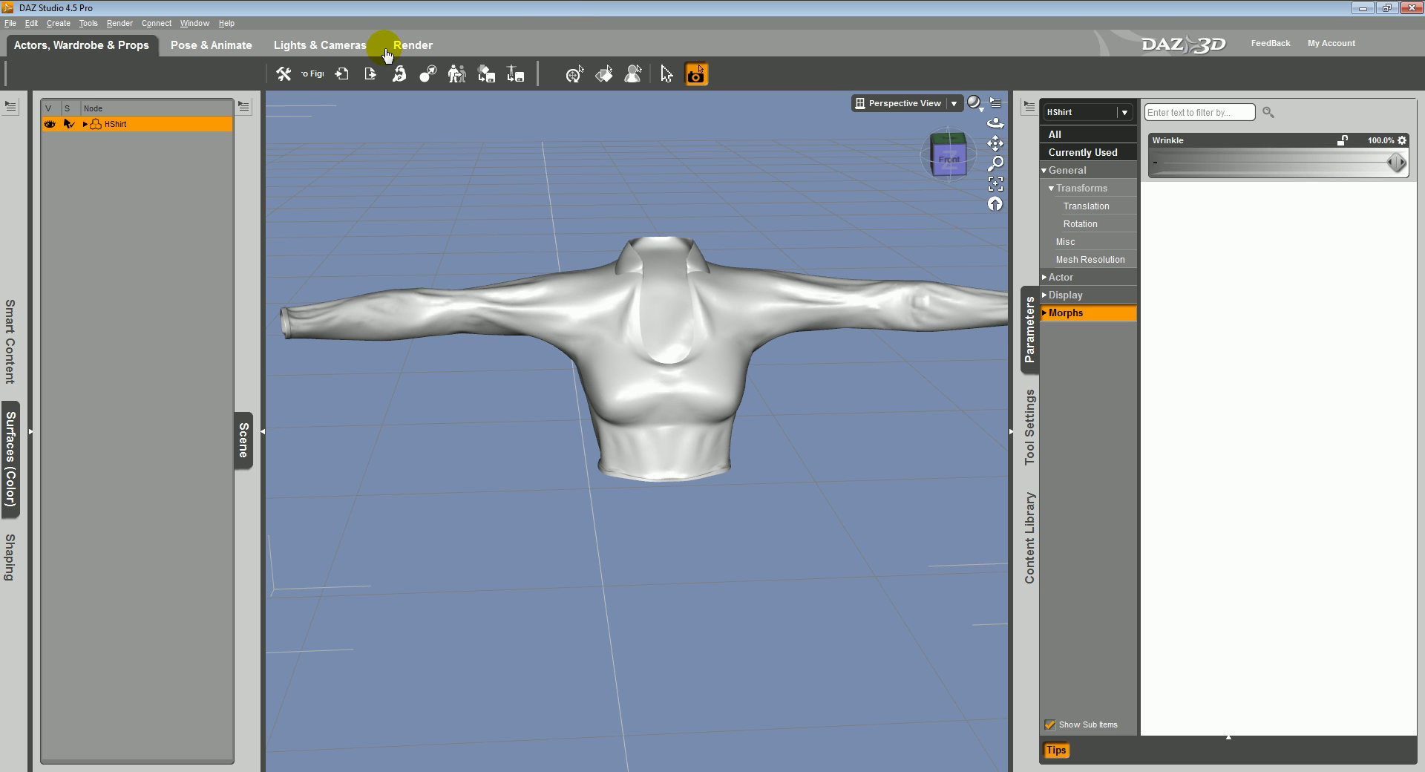
left_click_drag(322, 166, 841, 462)
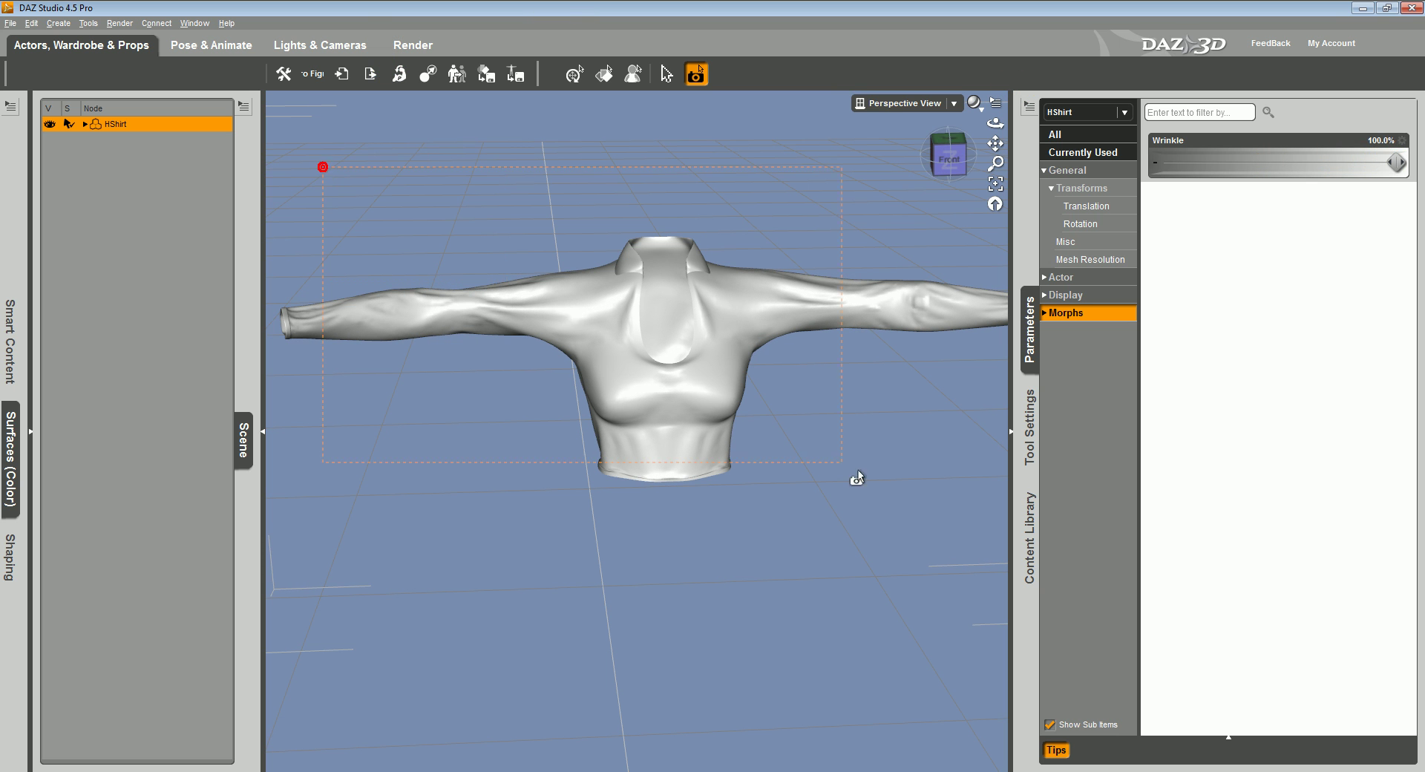